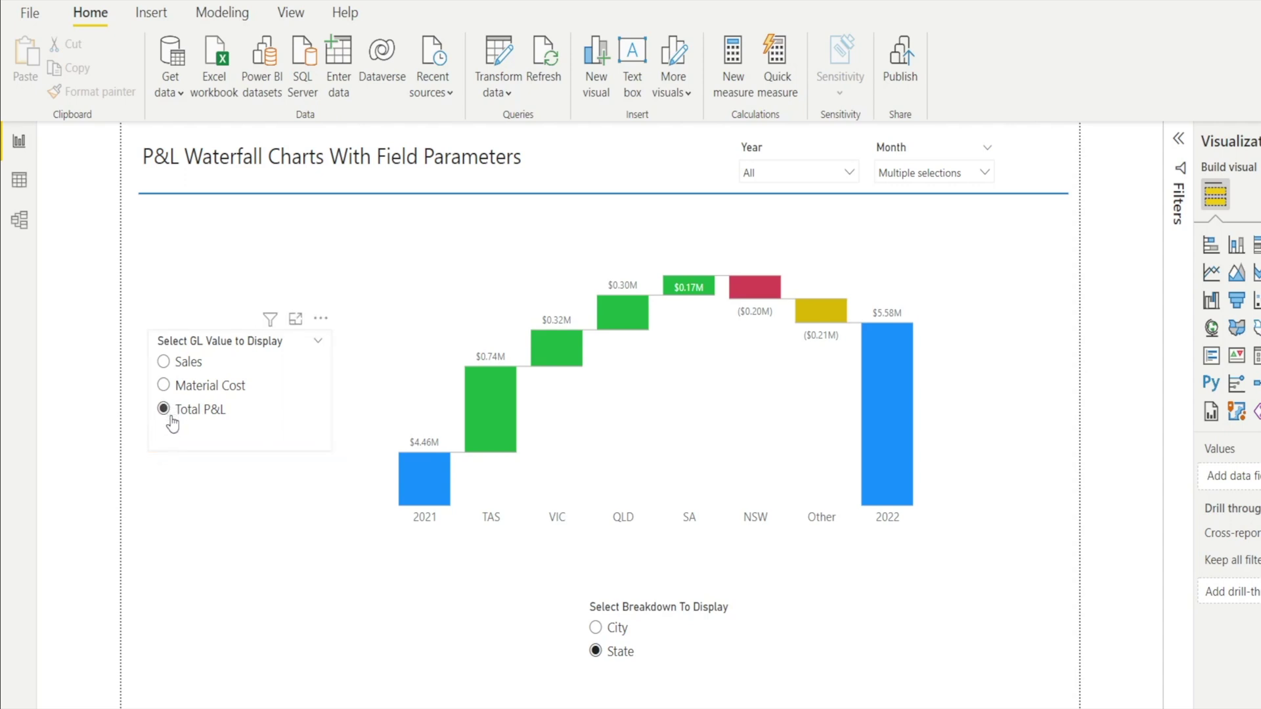
# - Compare the waterfall chart for the Sales and Total P&L values and for the City and State breakdowns
pyautogui.click(165, 363)
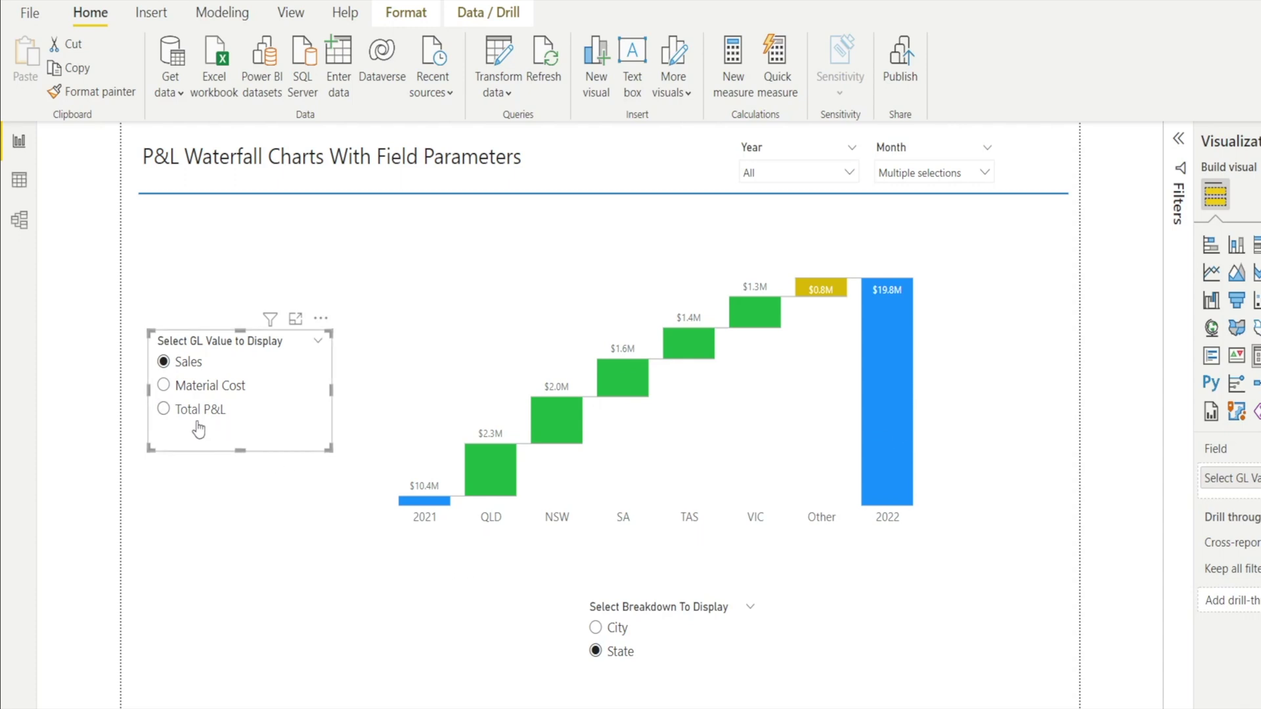
pyautogui.click(165, 410)
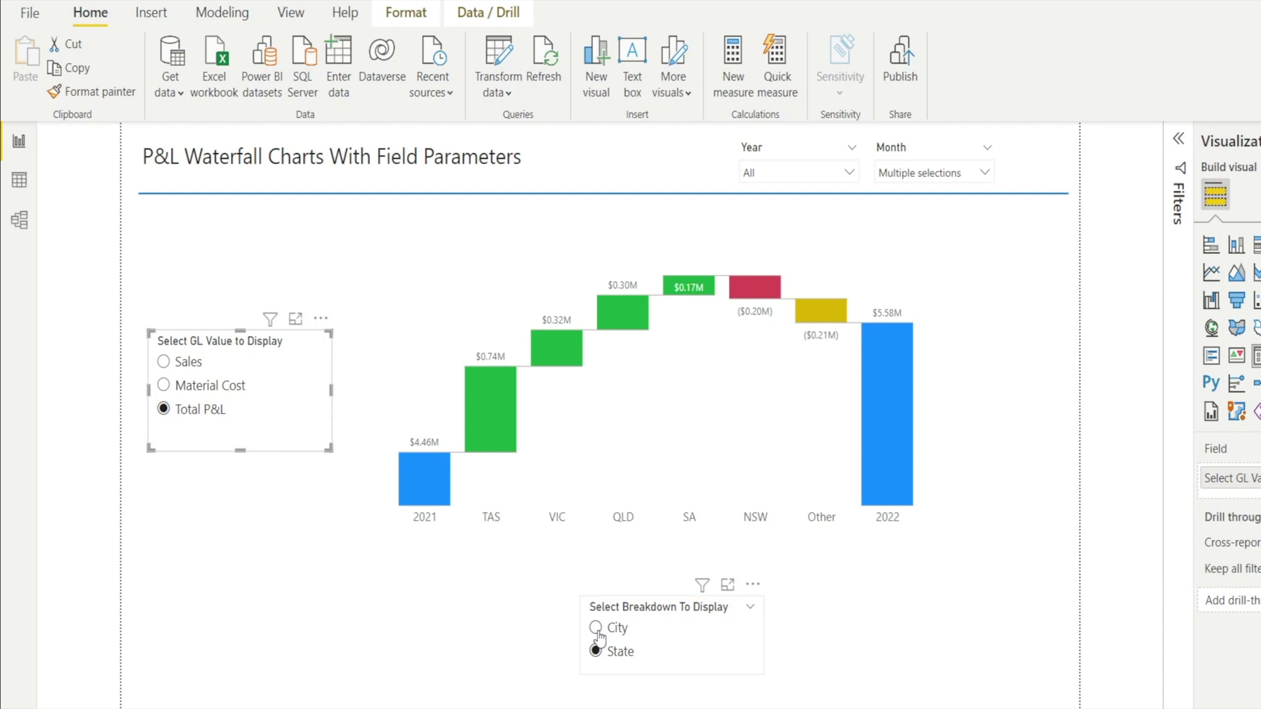
pyautogui.click(597, 629)
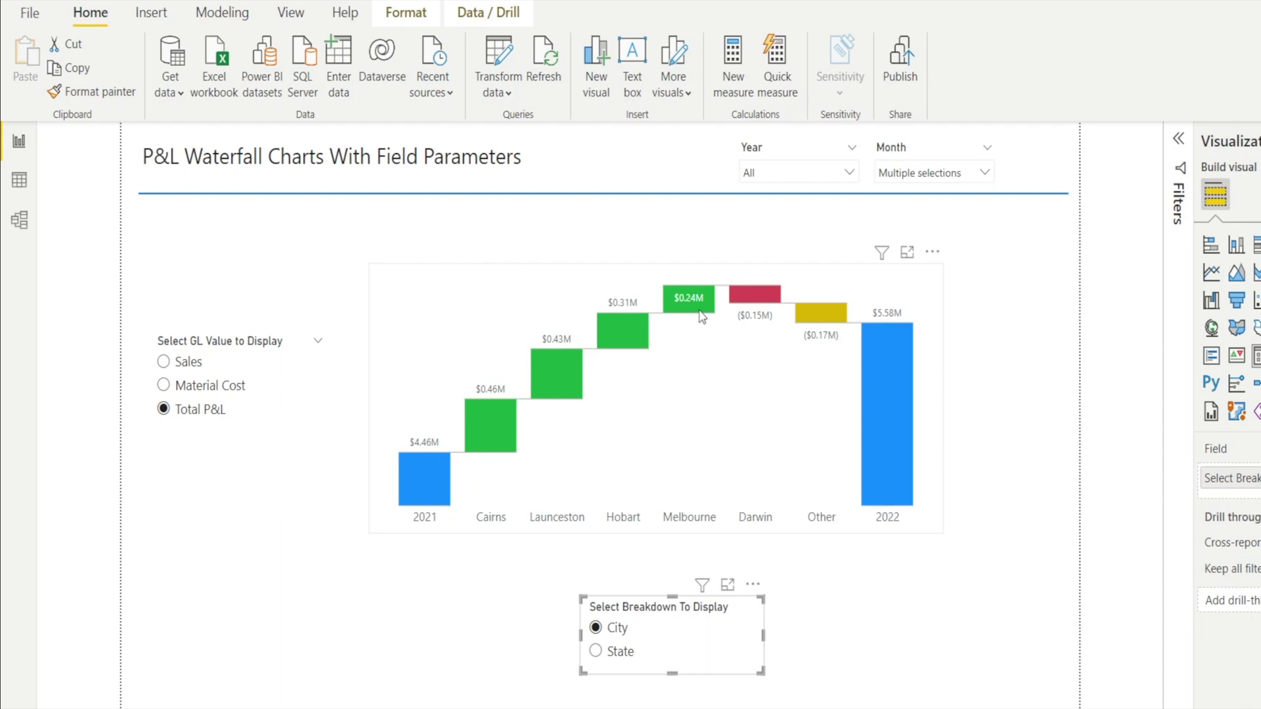
pyautogui.moveTo(701, 317)
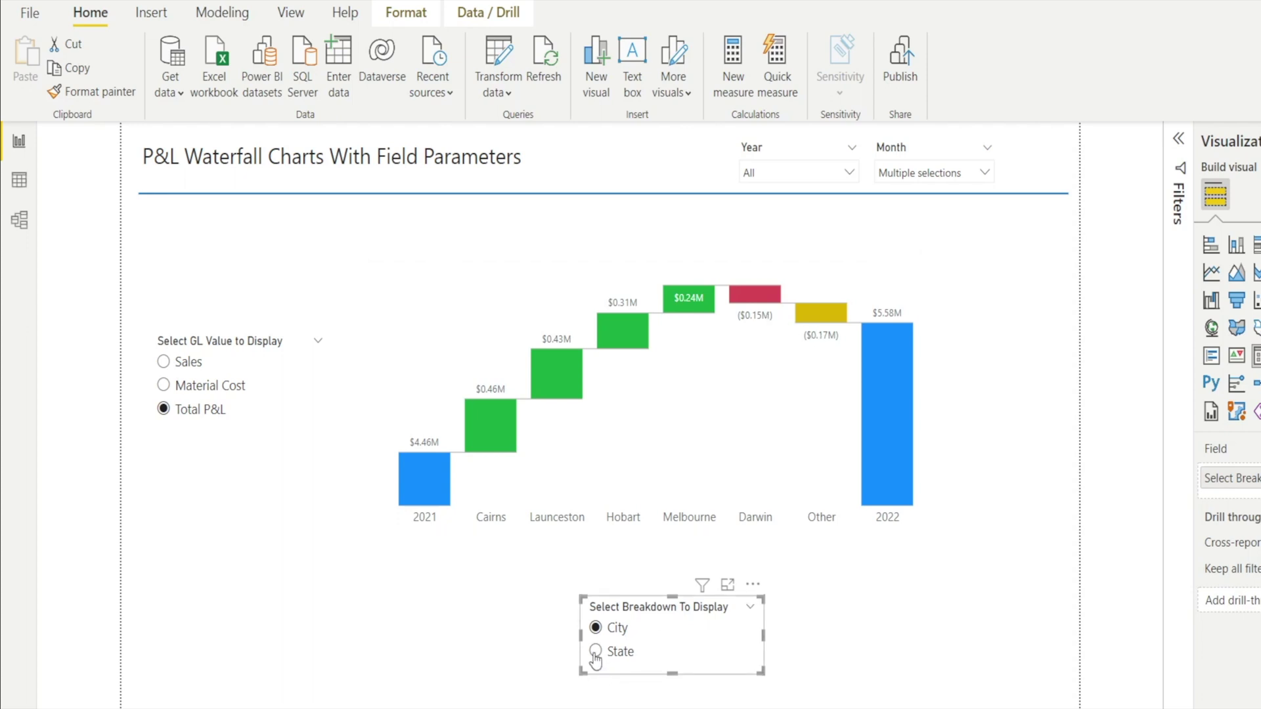
pyautogui.click(596, 652)
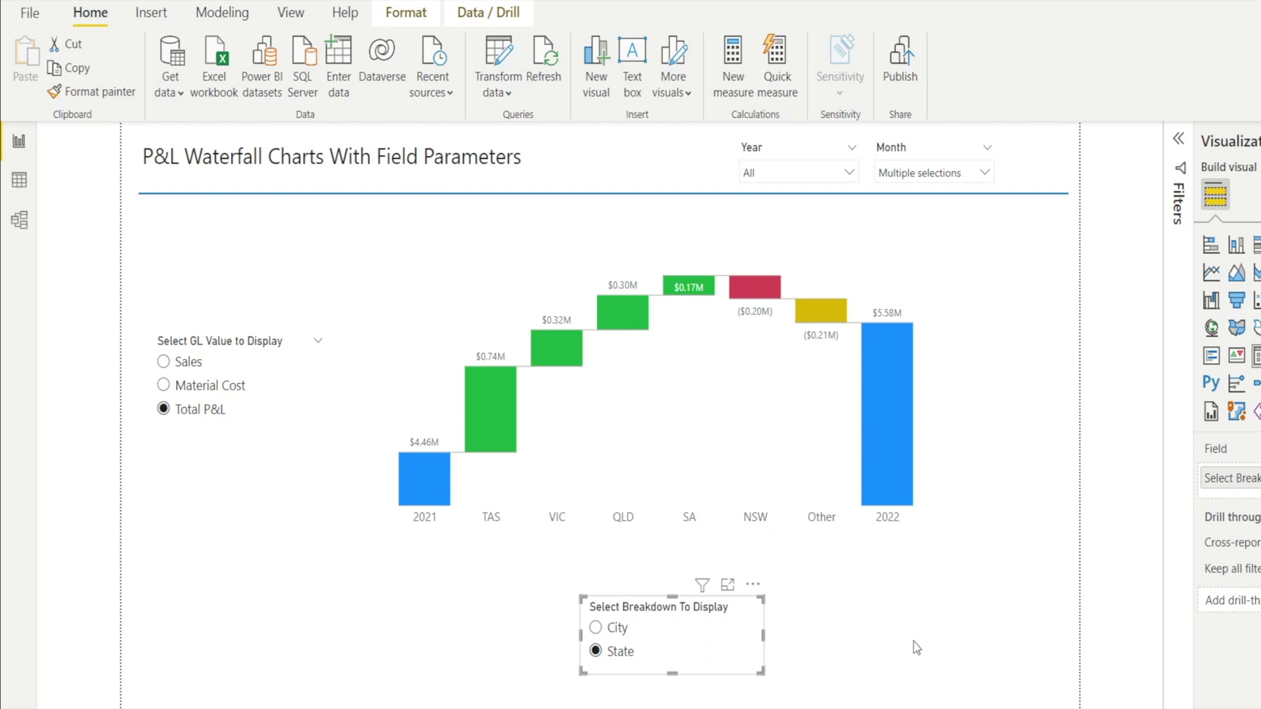
pyautogui.click(177, 366)
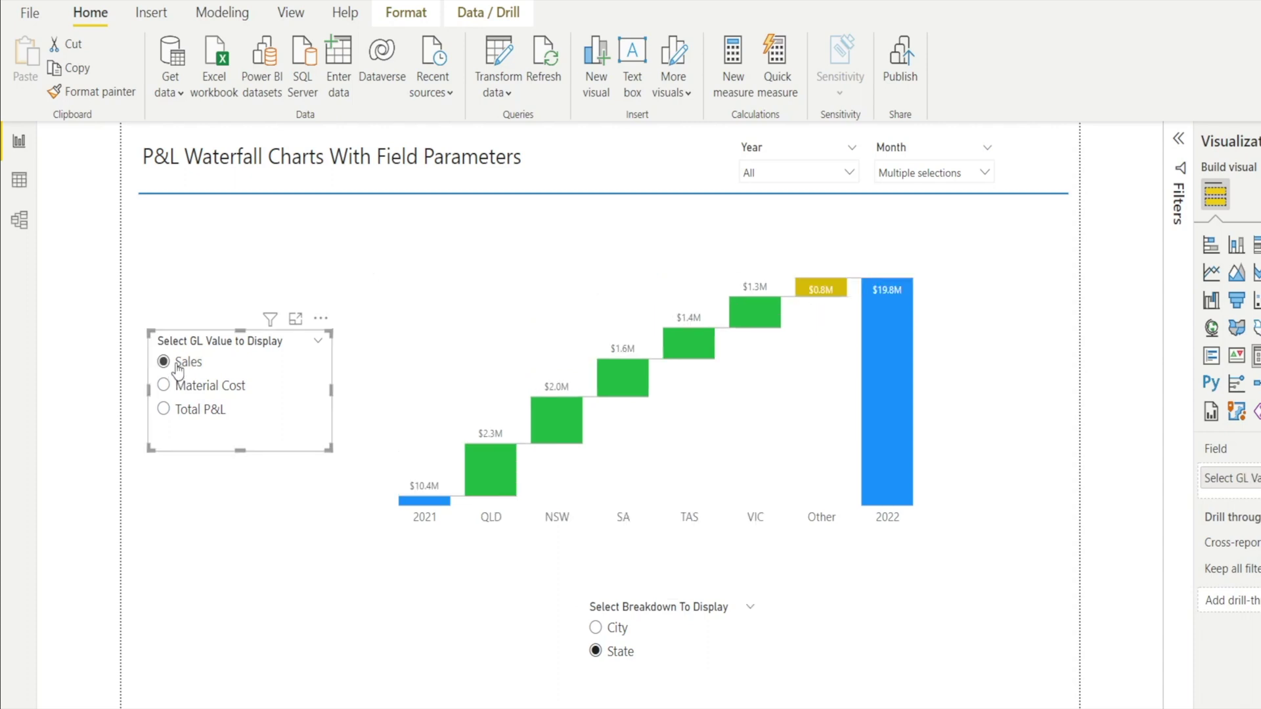
pyautogui.click(174, 410)
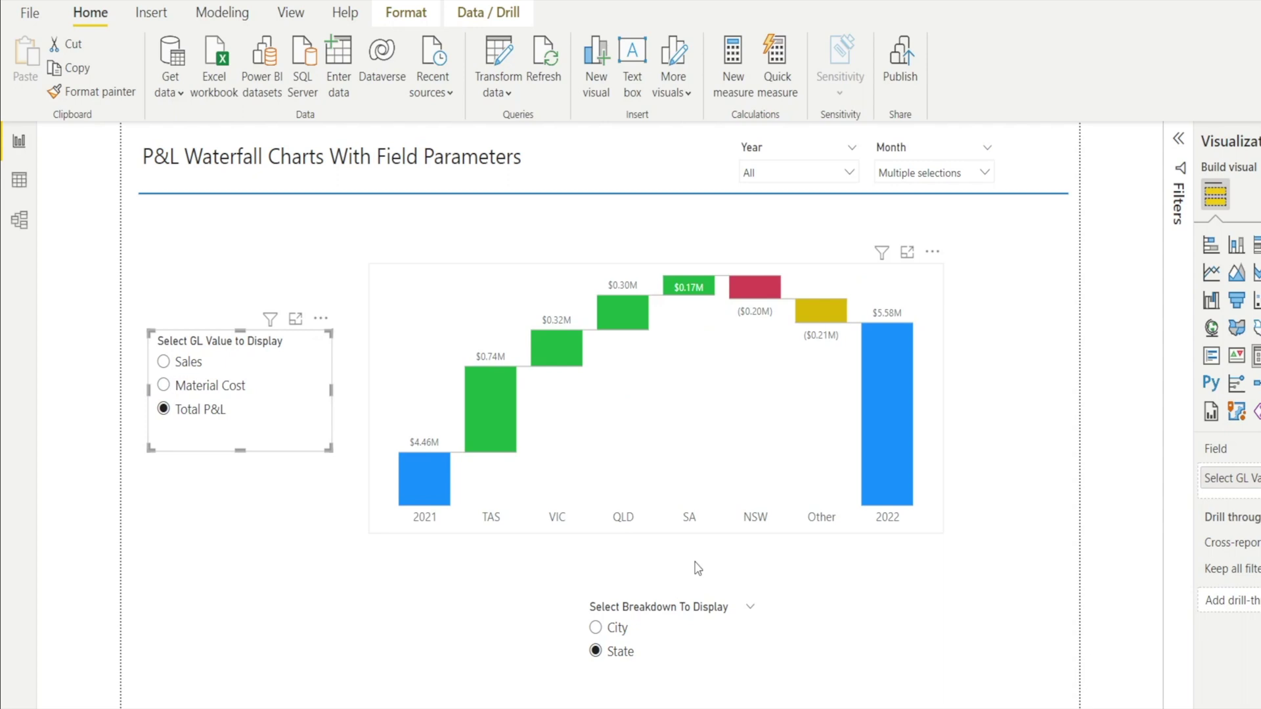
pyautogui.click(595, 627)
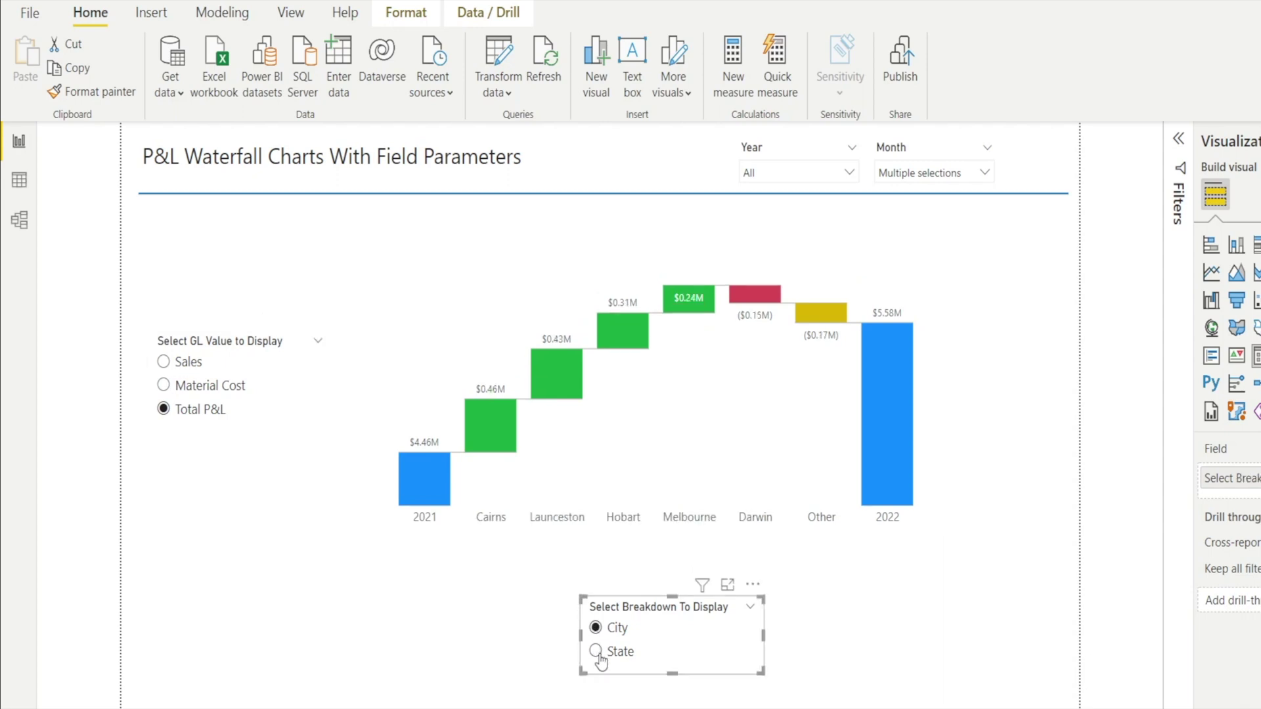
pyautogui.click(596, 651)
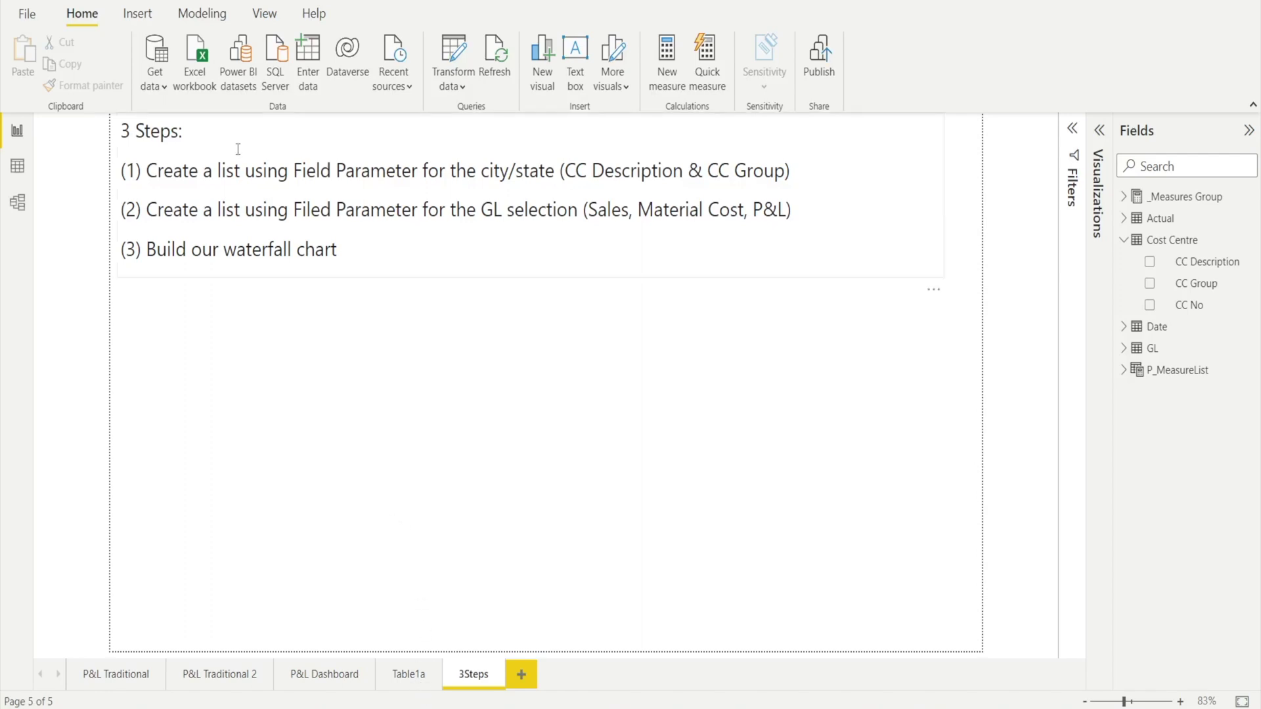
# - Start a new fields parameter and name it City/State List
pyautogui.click(202, 13)
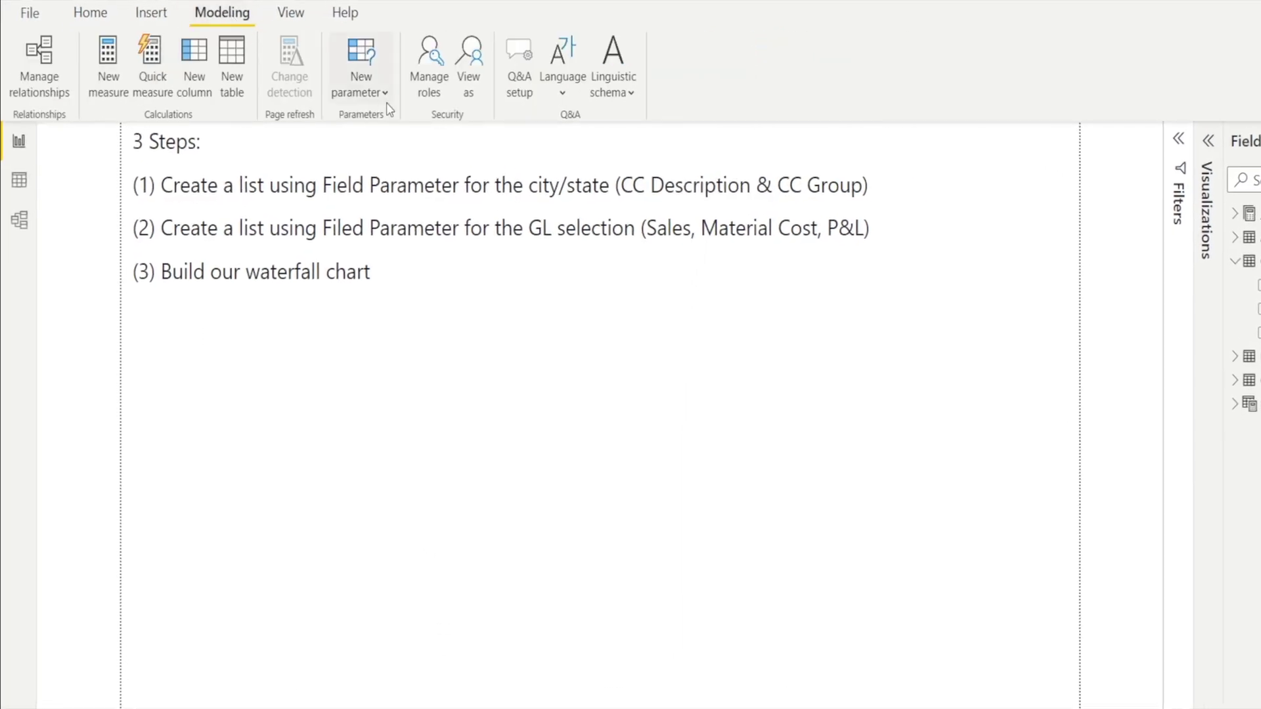
pyautogui.click(361, 95)
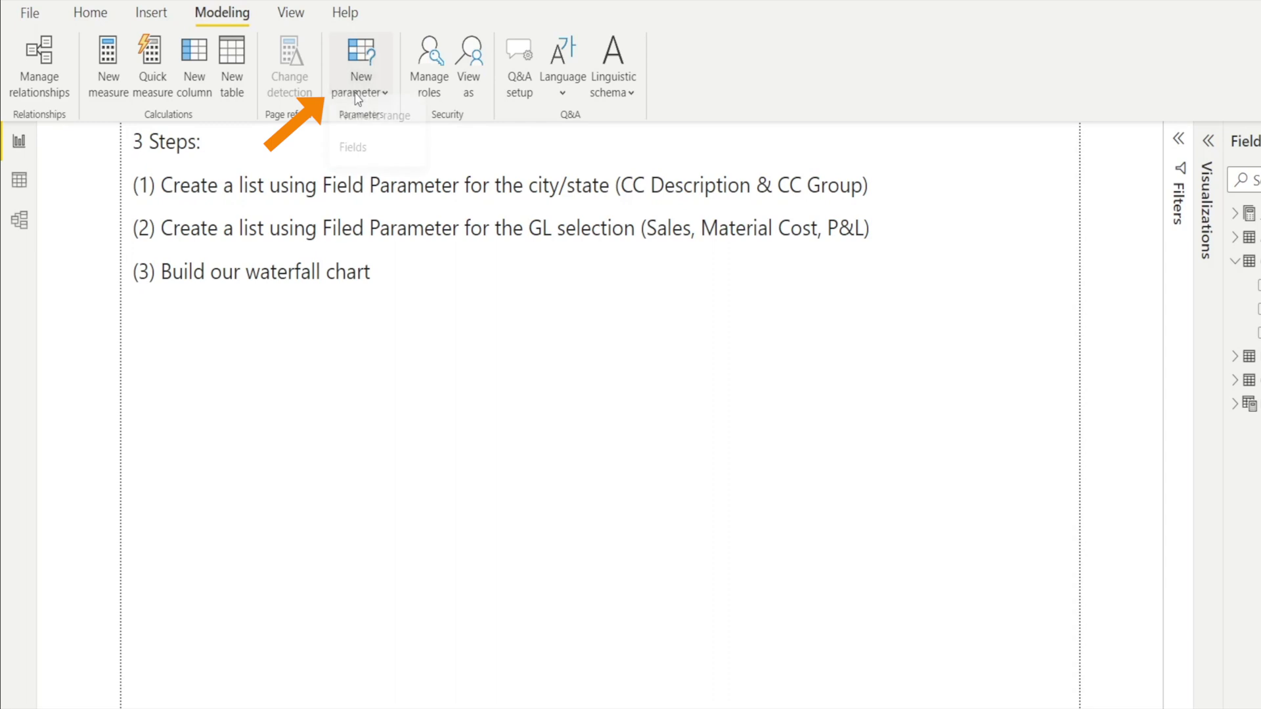
pyautogui.click(360, 170)
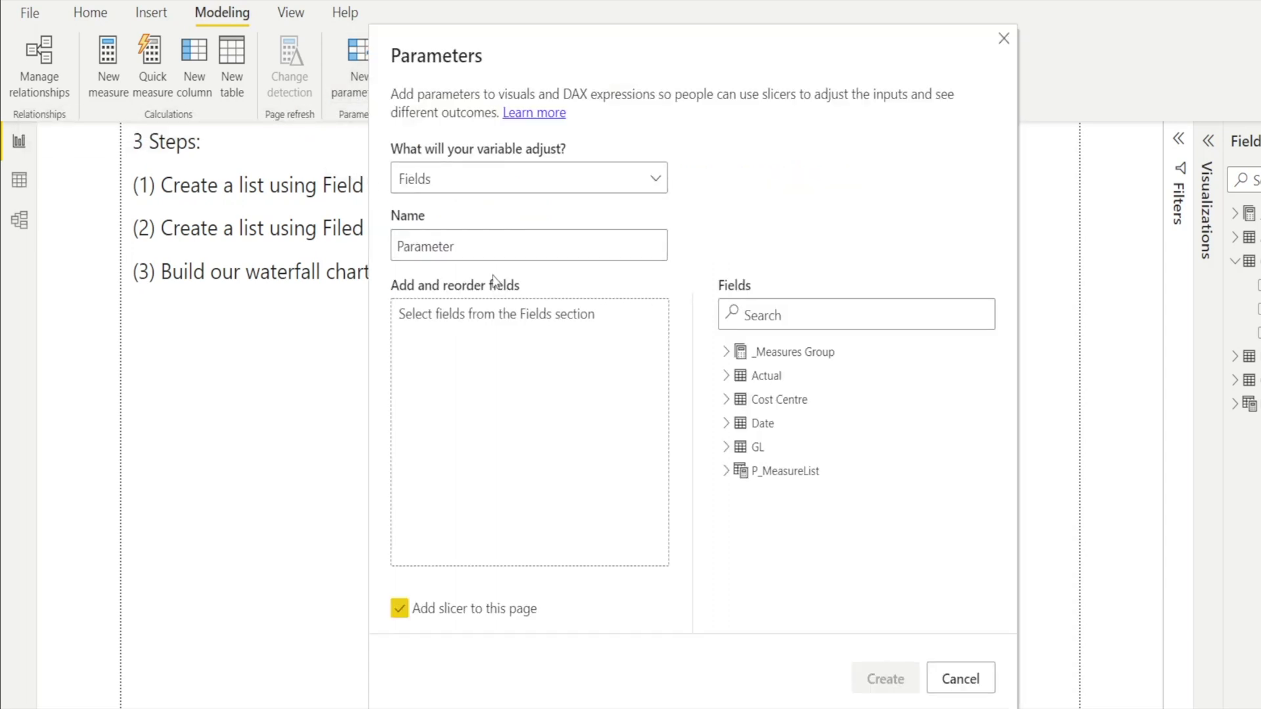
pyautogui.doubleClick(472, 247)
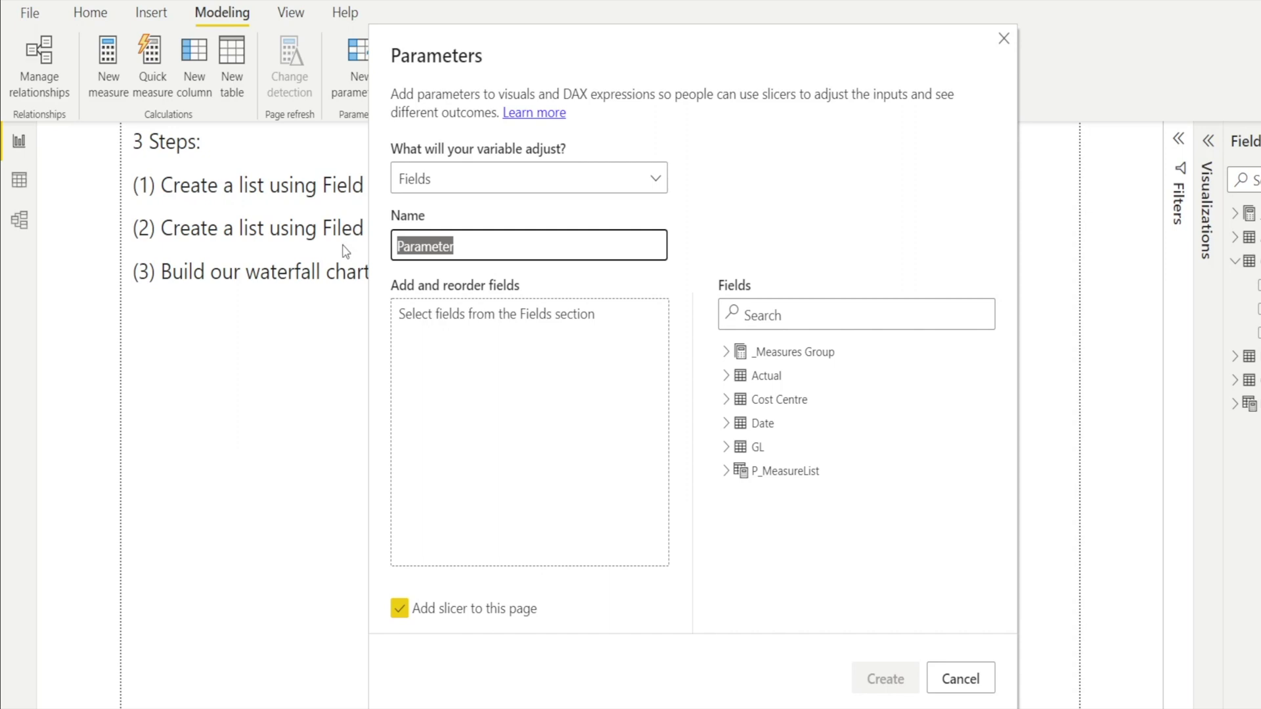
pyautogui.write('City/')
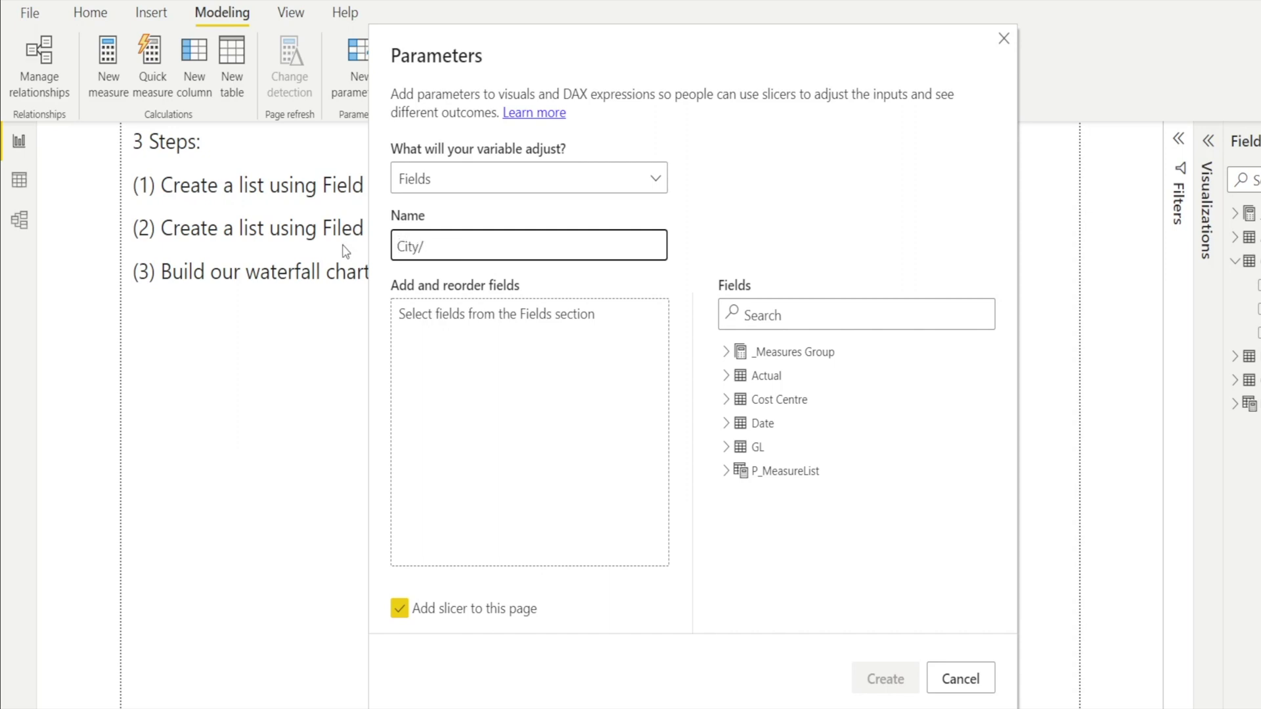
pyautogui.write('State List')
# - Add CC Description and CC Group from the Cost Centre table to the parameter and create it with a slicer on the page
pyautogui.click(726, 376)
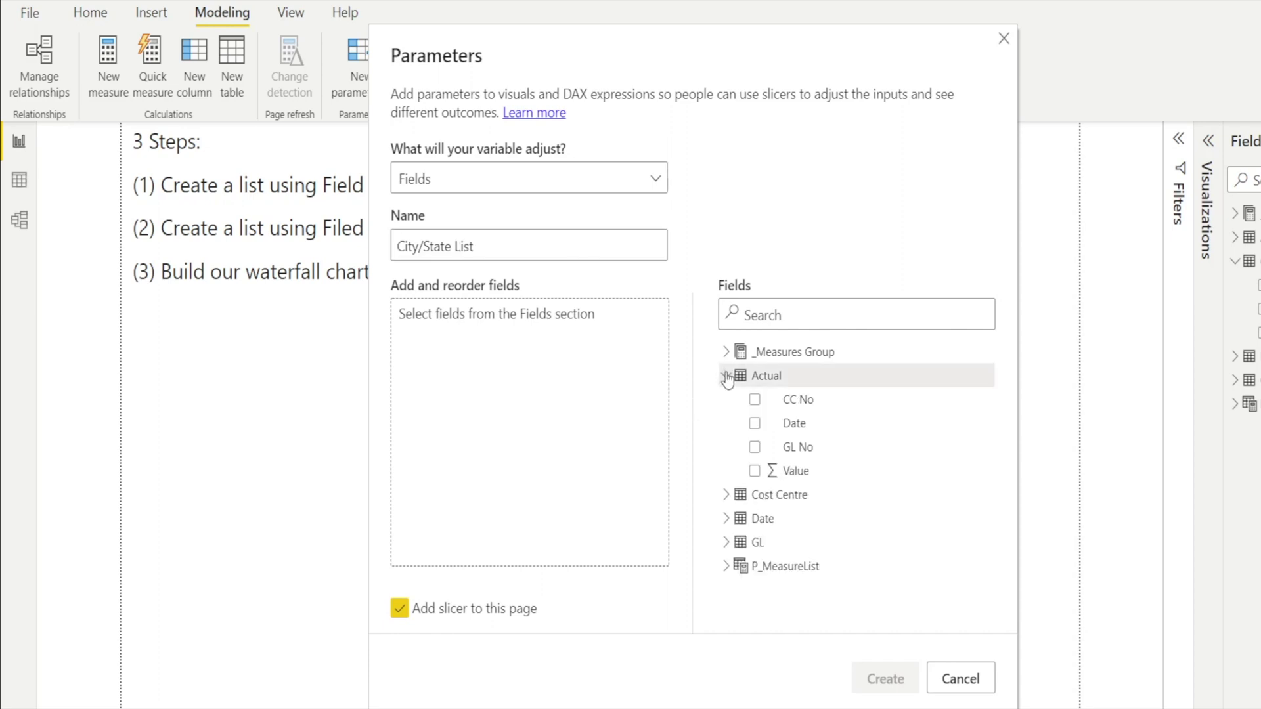
pyautogui.click(725, 376)
pyautogui.click(726, 399)
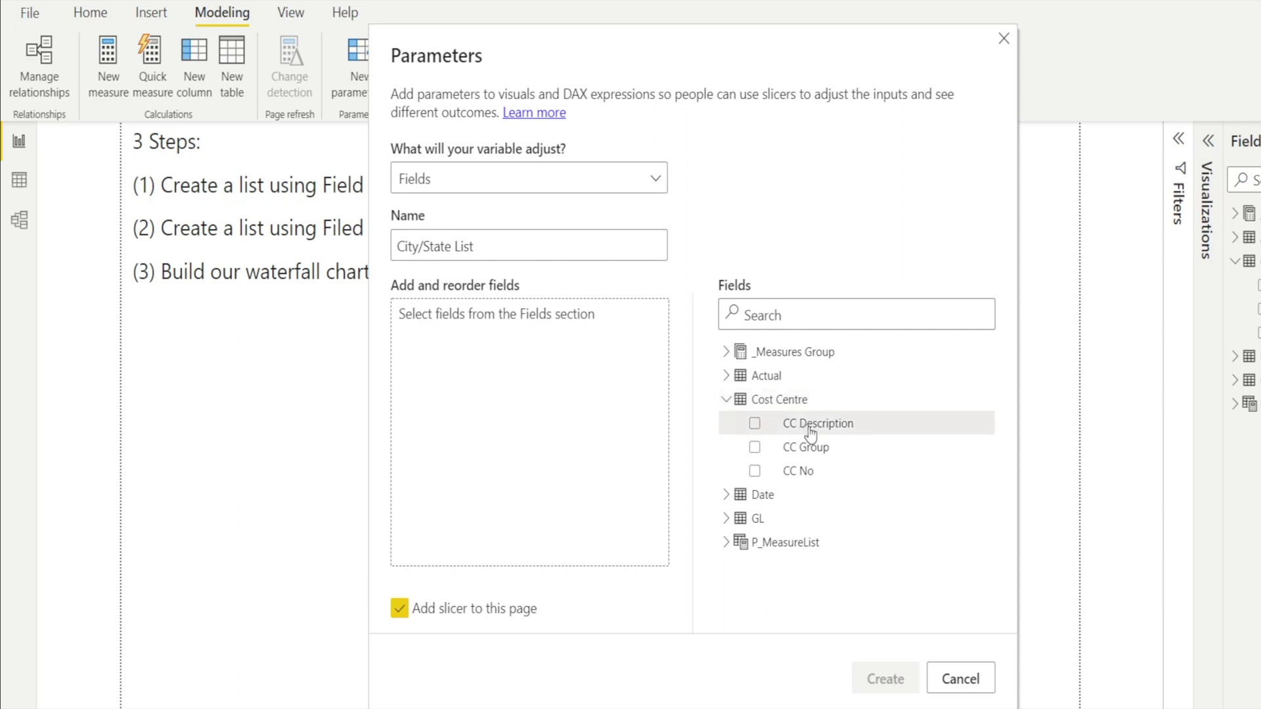
pyautogui.moveTo(812, 430); pyautogui.dragTo(604, 368)
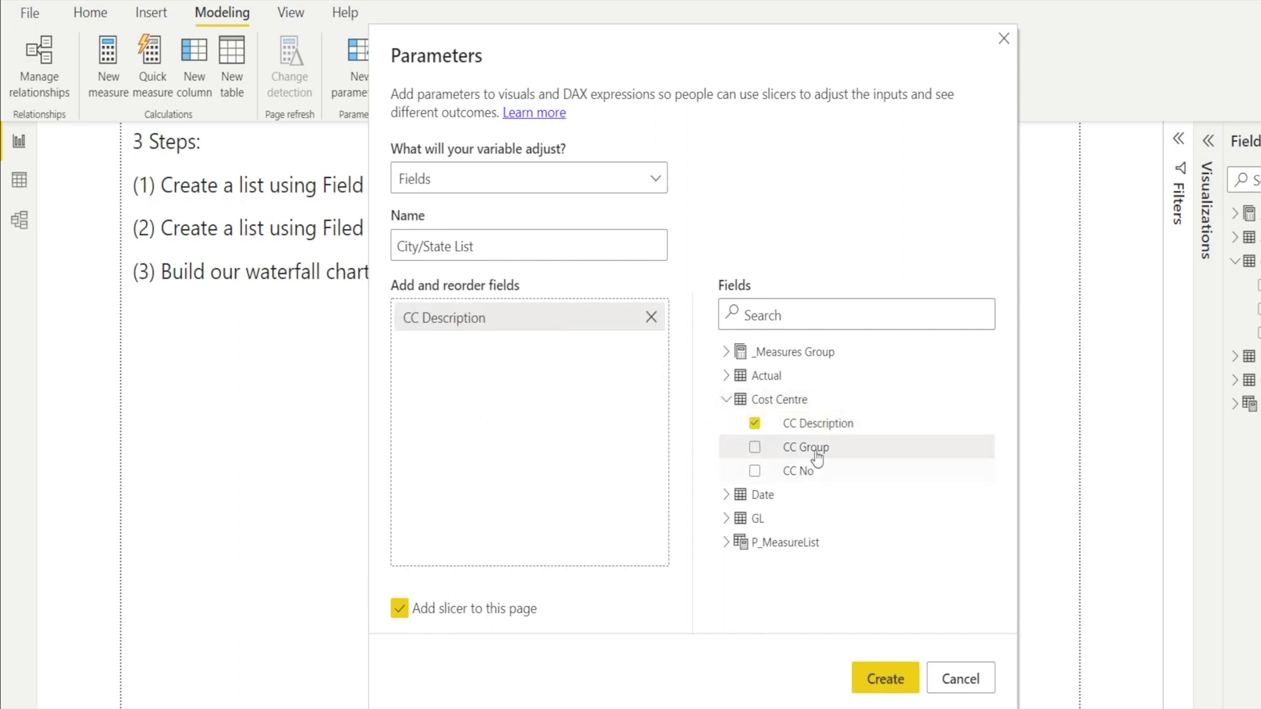
pyautogui.moveTo(816, 457); pyautogui.dragTo(511, 388)
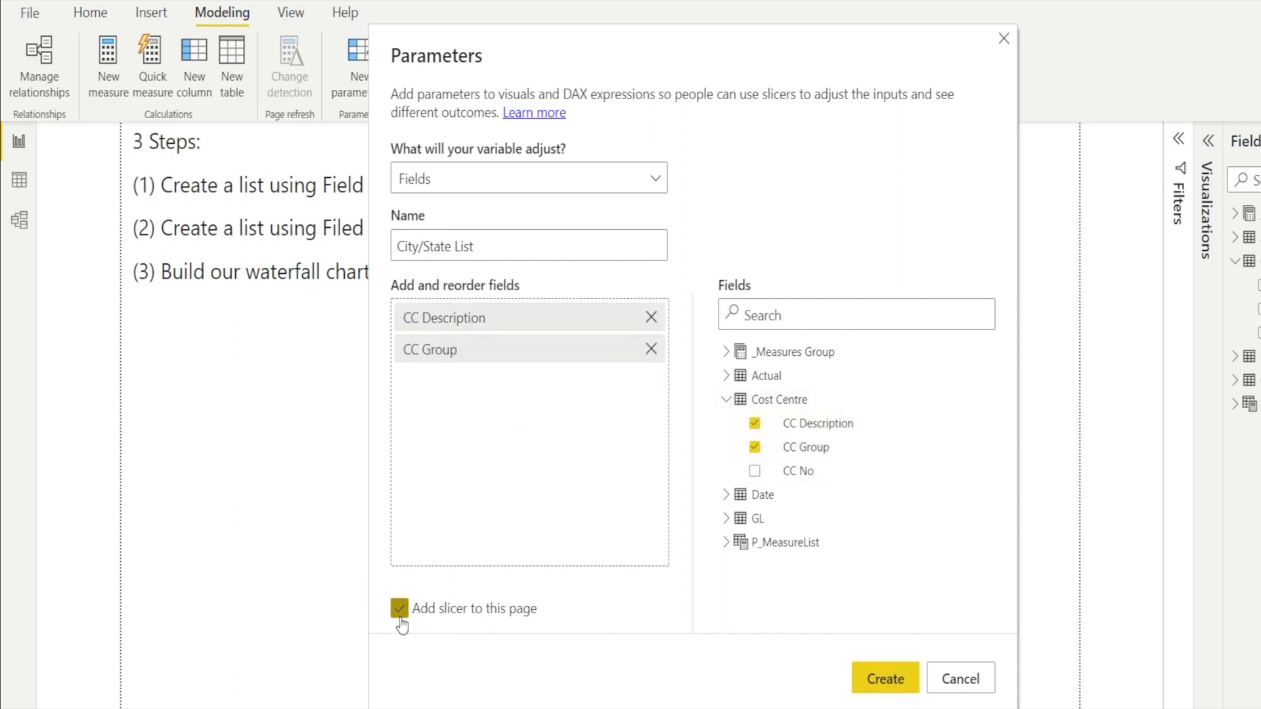
pyautogui.click(864, 683)
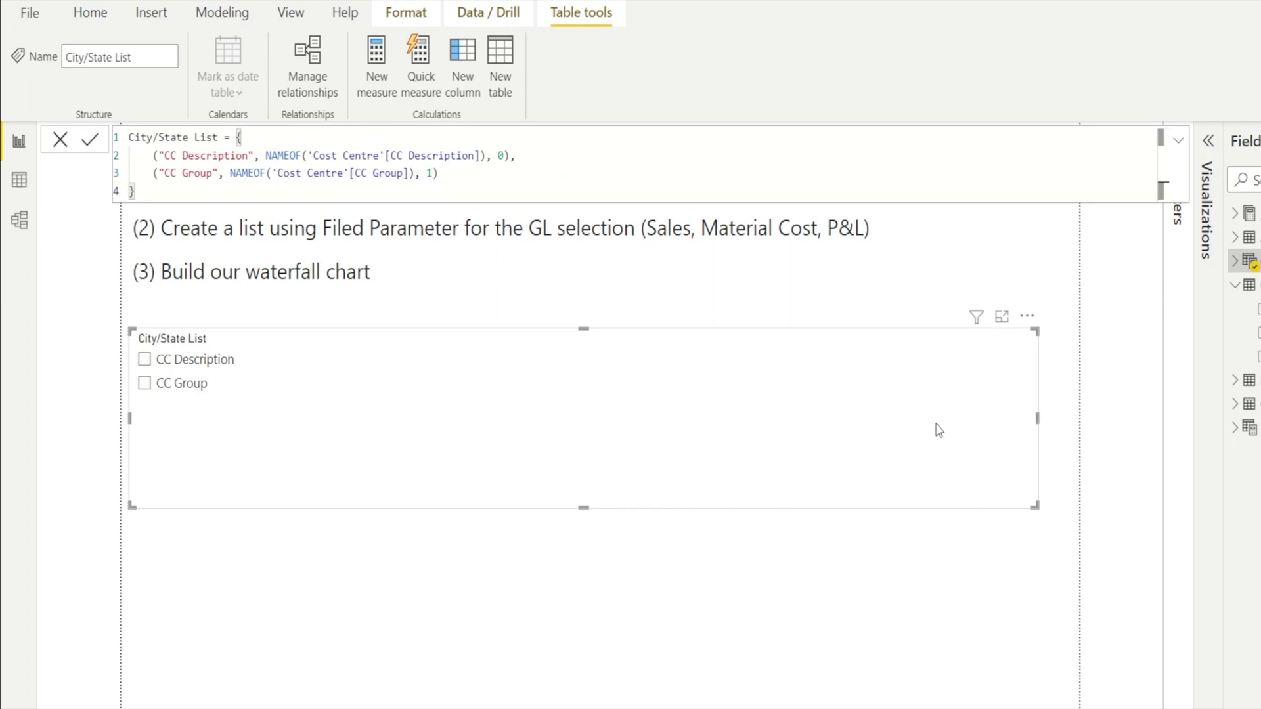
# - Shrink the City/State List slicer in width and height to fit closely around its two options
pyautogui.moveTo(939, 430); pyautogui.dragTo(251, 425)
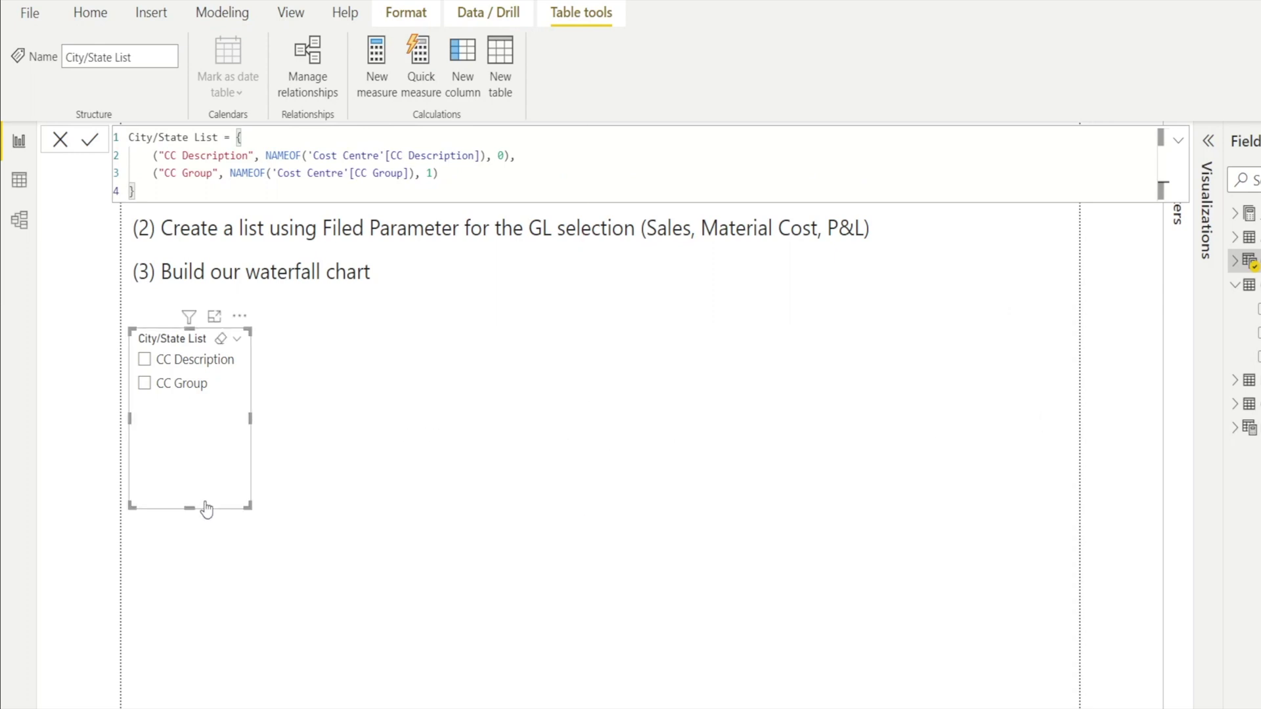
pyautogui.moveTo(189, 507); pyautogui.dragTo(194, 415)
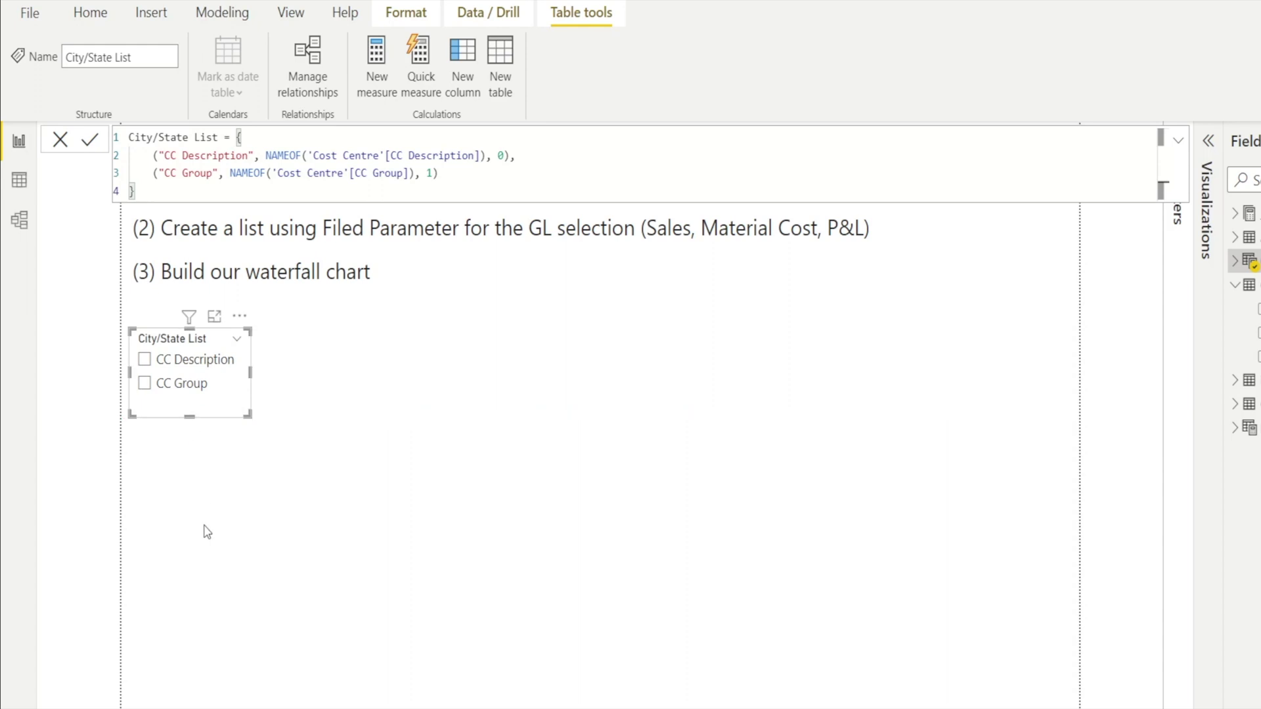
pyautogui.click(175, 506)
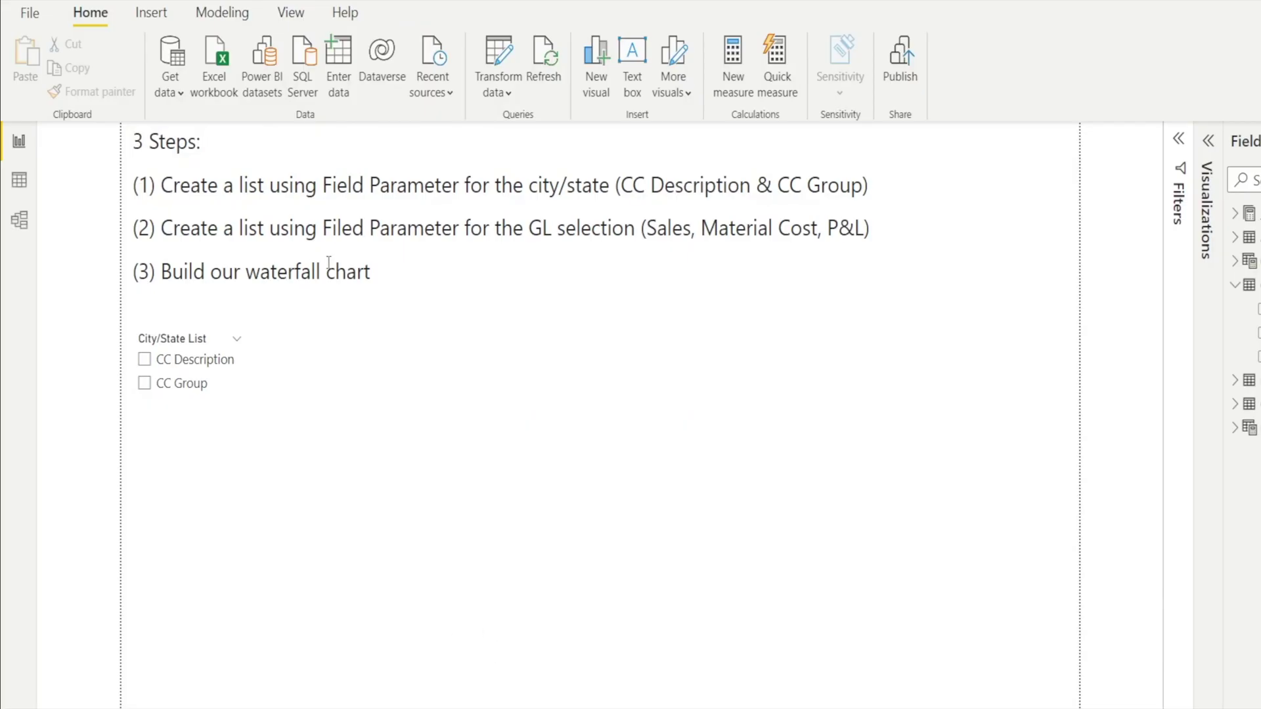
# - Start another fields parameter and name it GL List
pyautogui.click(216, 14)
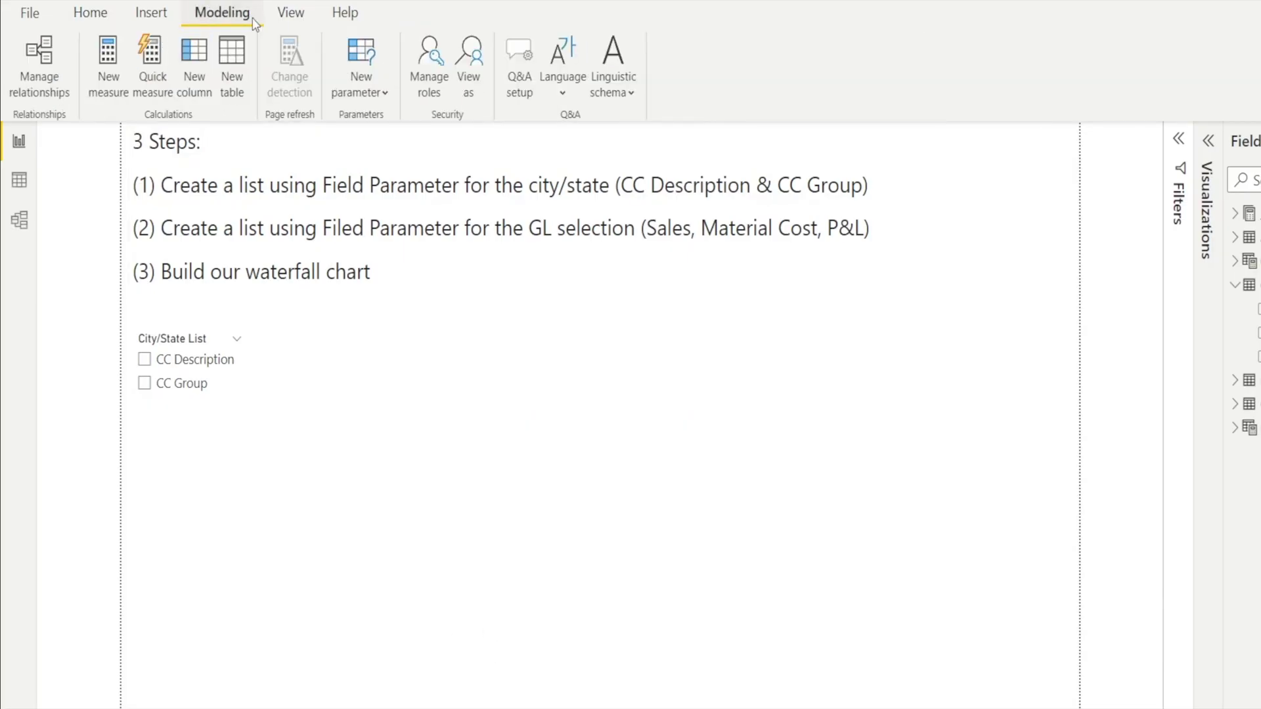
pyautogui.click(356, 92)
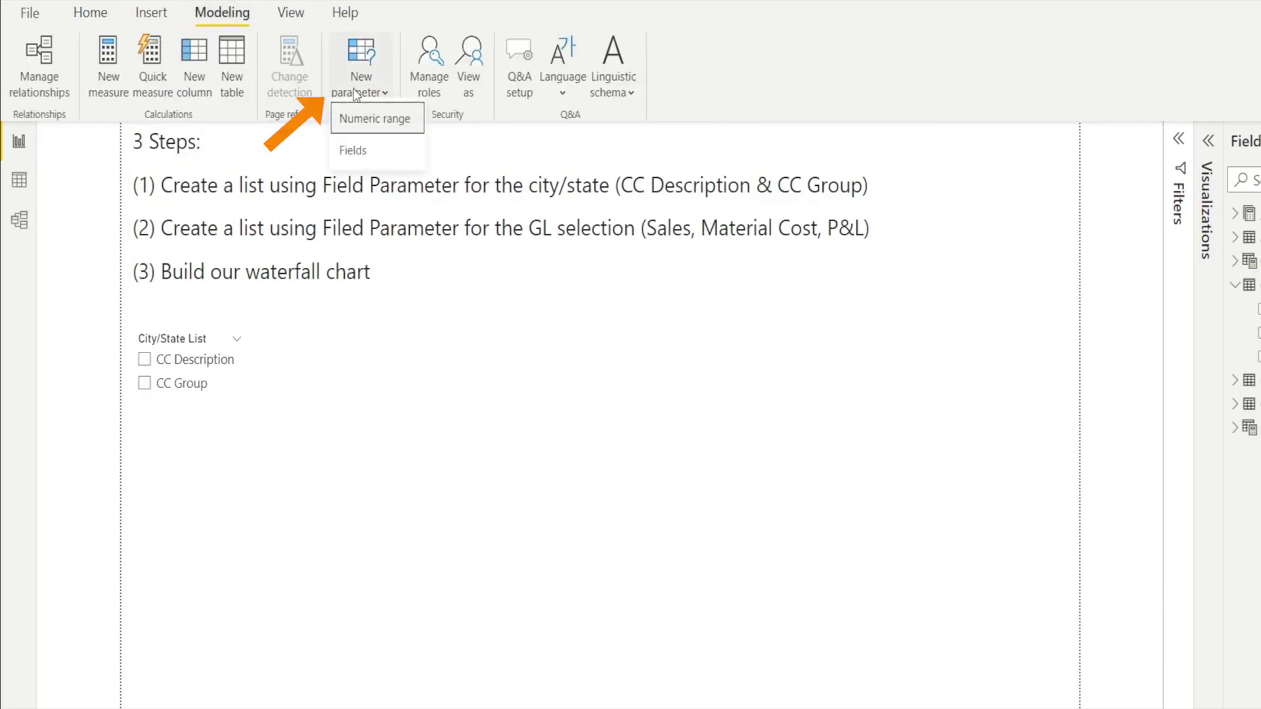
pyautogui.click(357, 163)
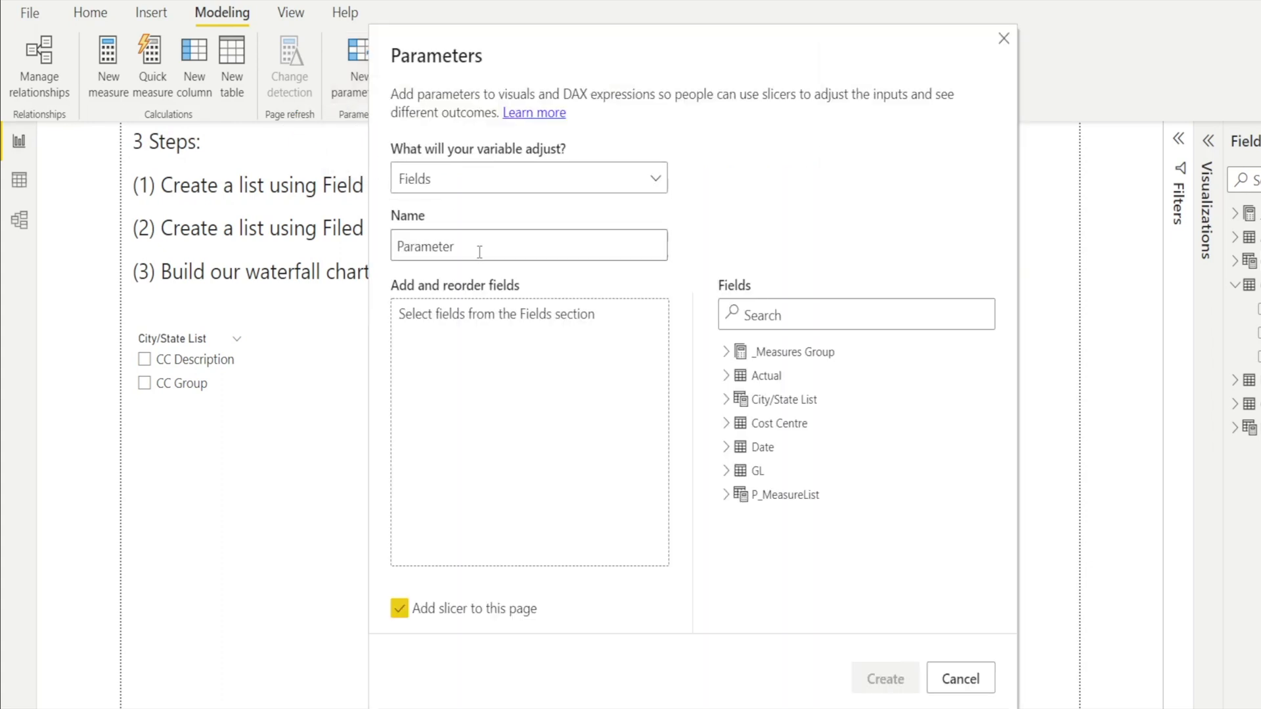
pyautogui.click(472, 250)
pyautogui.write('GL List')
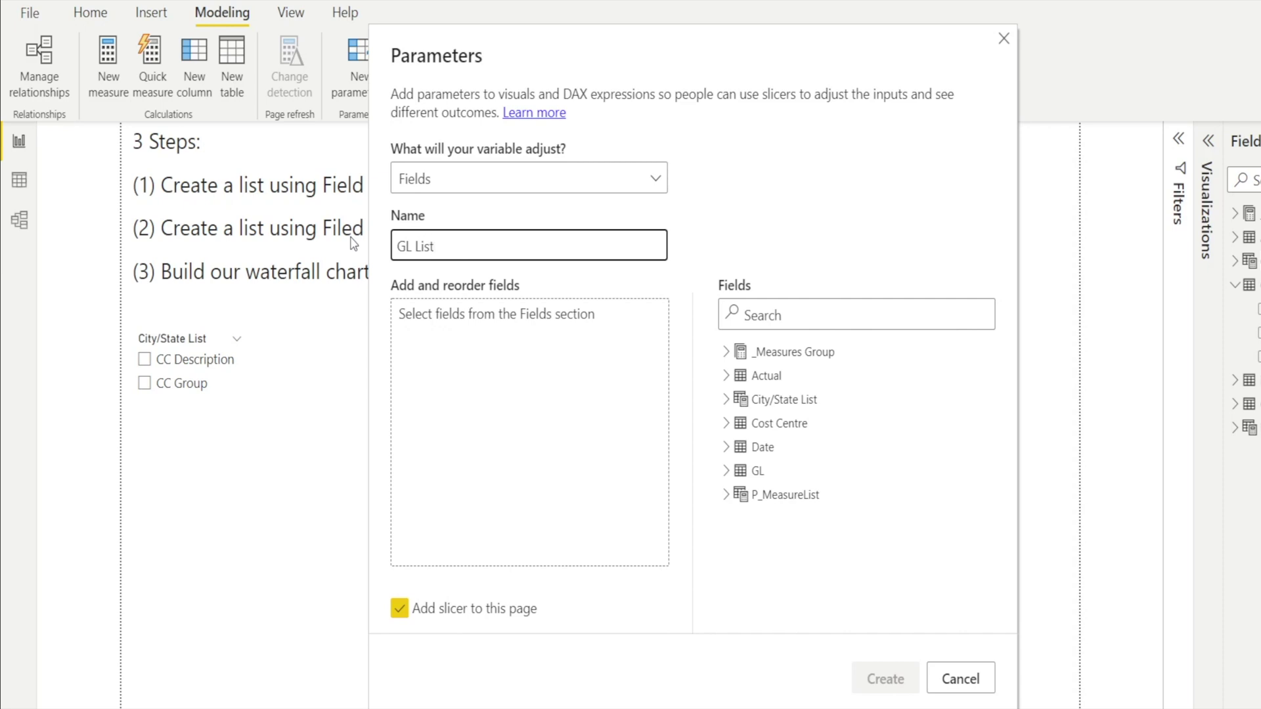
# - Create the GL List parameter from the _Sales, _Material Cost and _Total P&L measures and move its slicer up beneath the City/State List slicer
pyautogui.click(762, 360)
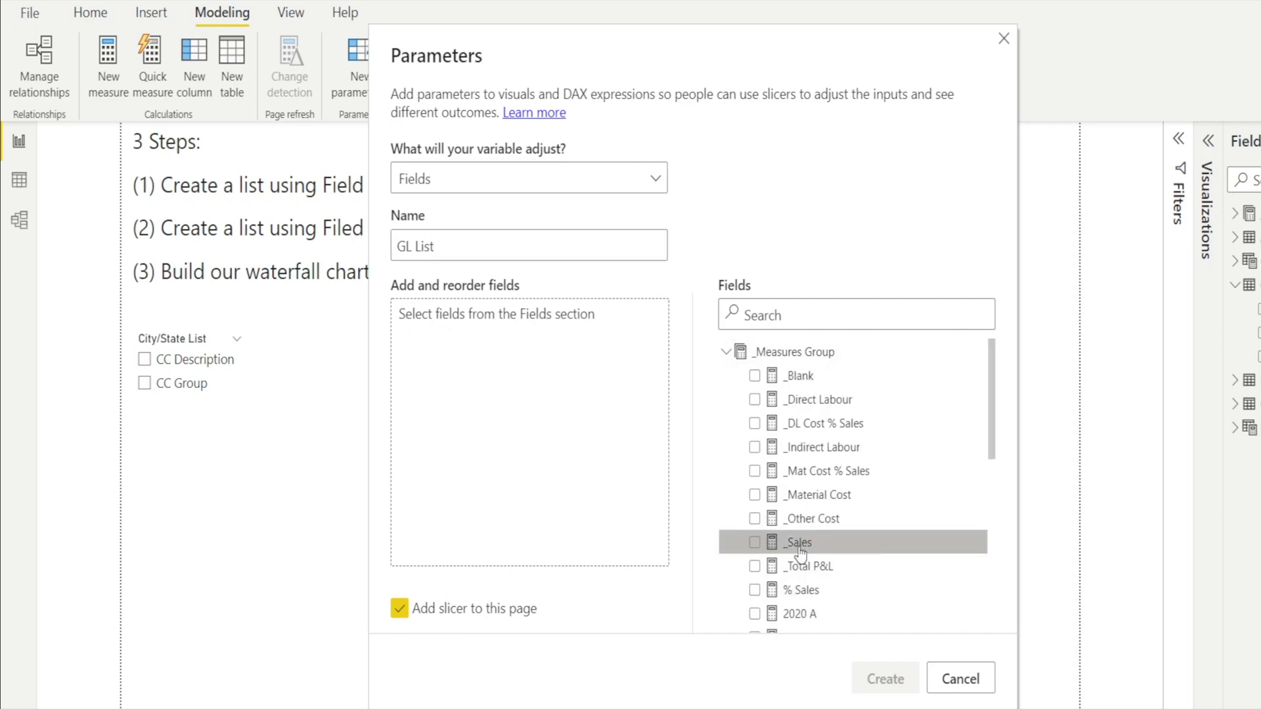
pyautogui.click(754, 542)
pyautogui.click(755, 566)
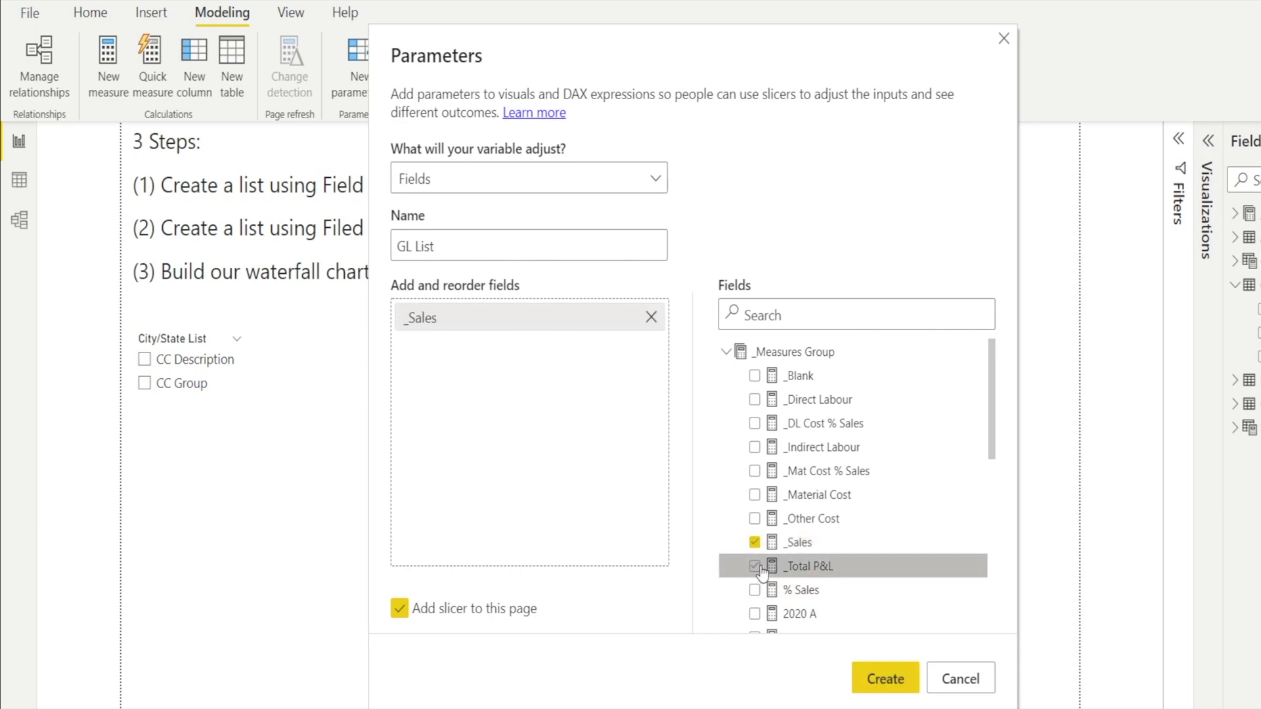
pyautogui.click(753, 496)
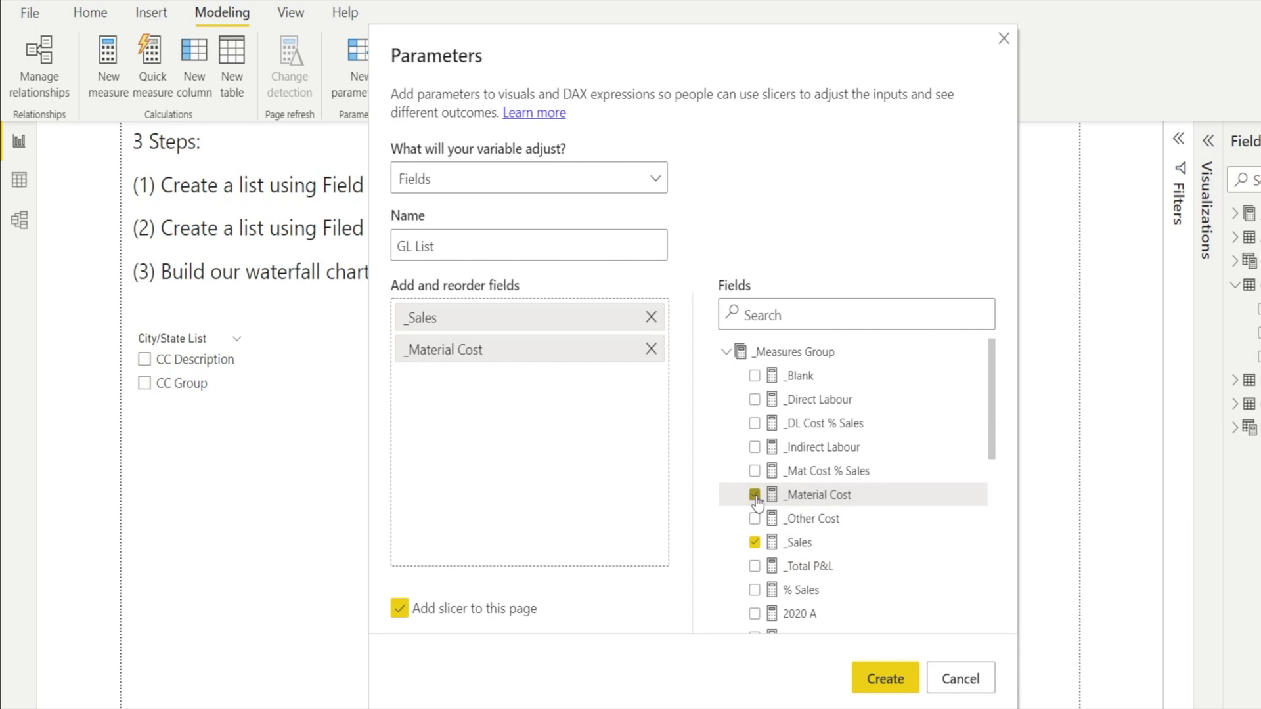
pyautogui.click(759, 574)
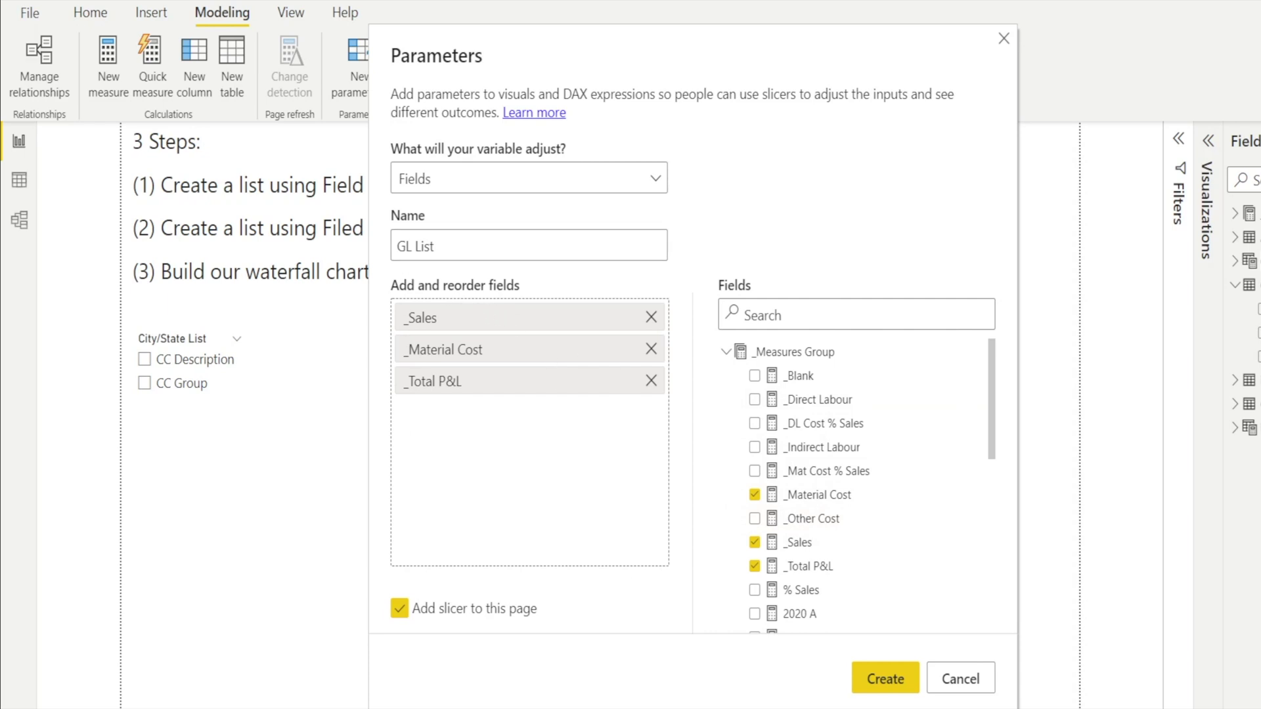
pyautogui.click(872, 685)
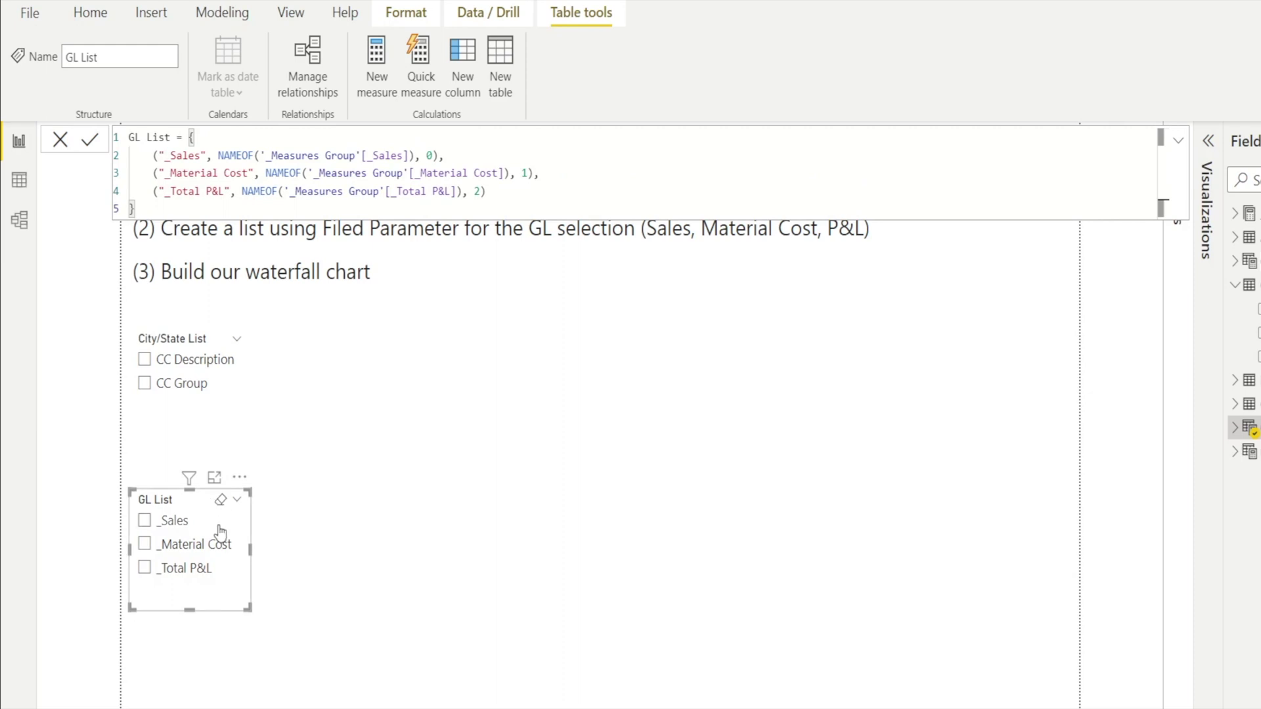
pyautogui.moveTo(217, 529); pyautogui.dragTo(222, 472)
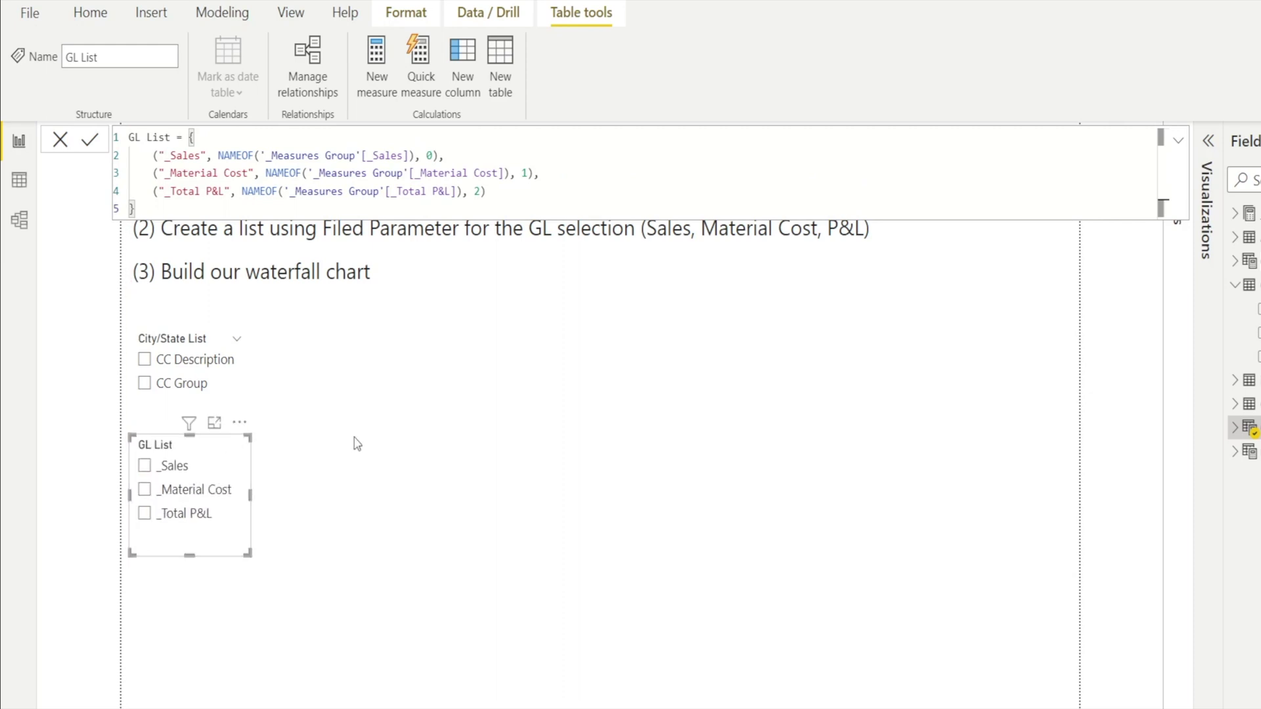
# - Insert an empty waterfall chart beside the two slicers and enlarge it to fill the space below the step list
pyautogui.click(362, 240)
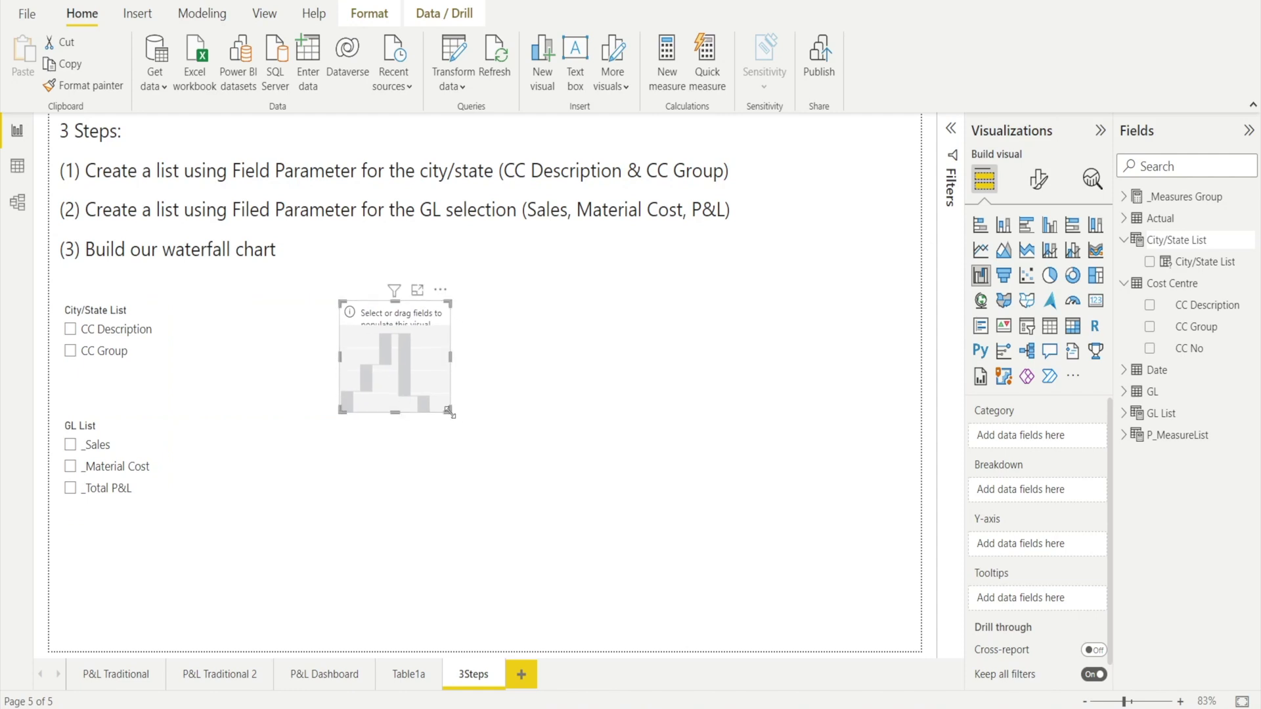
pyautogui.moveTo(449, 412); pyautogui.dragTo(753, 555)
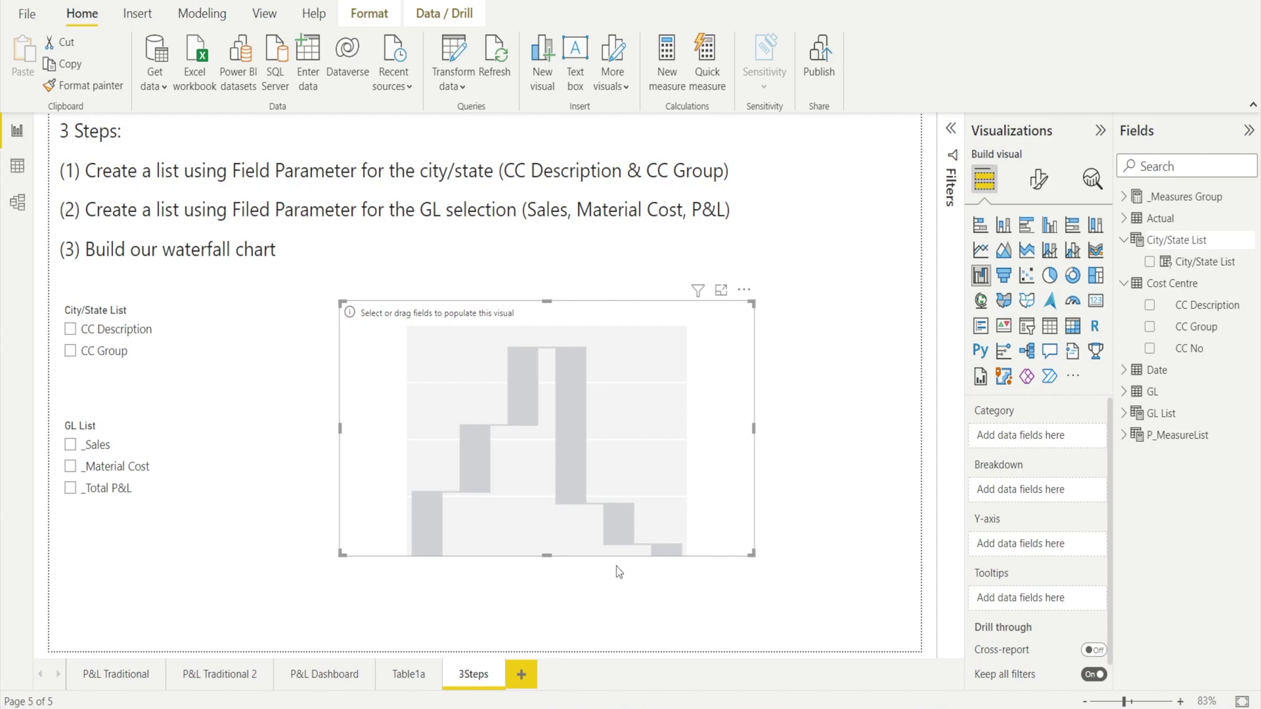
# - Assign Year as the waterfall chart's category and the City/State List parameter as its breakdown
pyautogui.click(1161, 164)
pyautogui.write('Y')
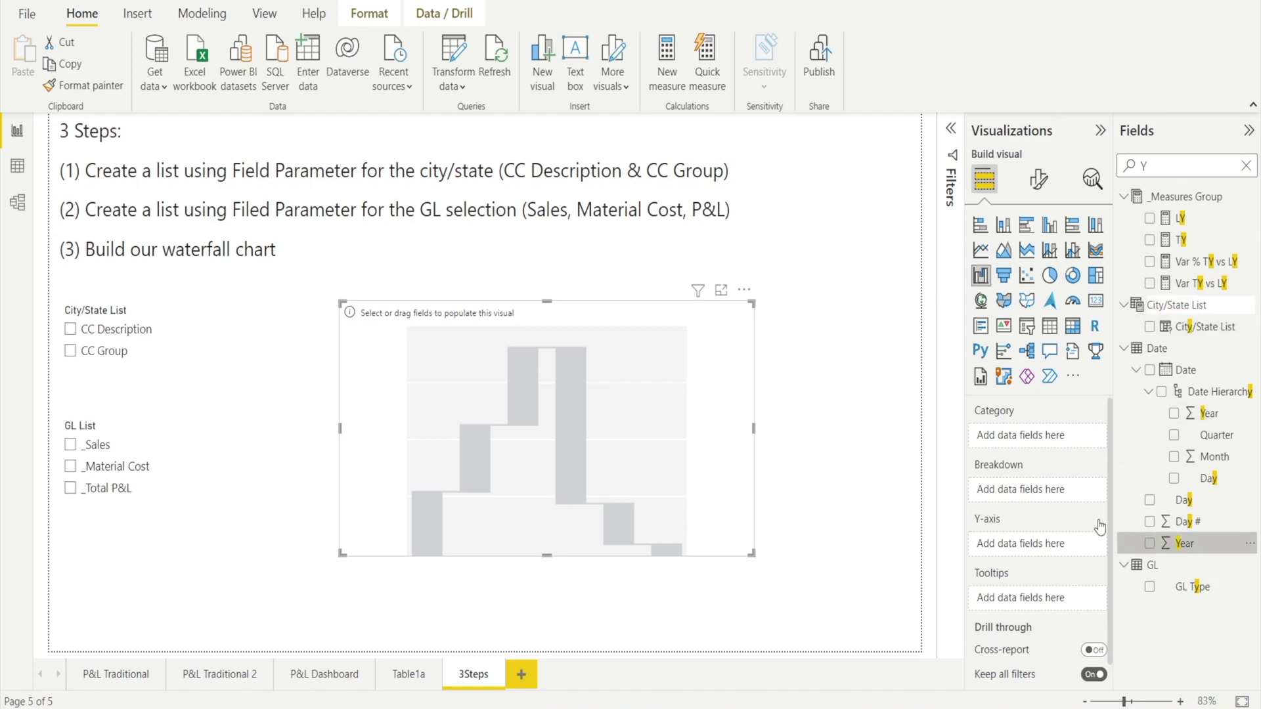
pyautogui.moveTo(1100, 525); pyautogui.dragTo(993, 437)
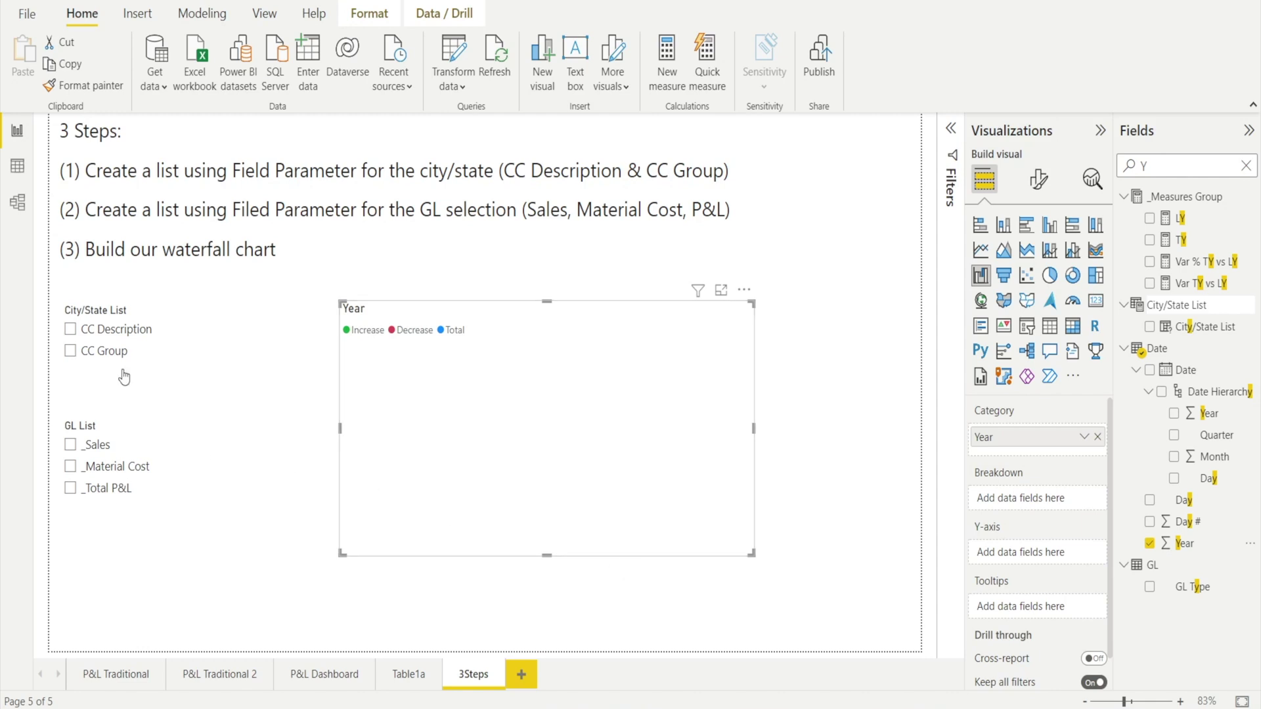
pyautogui.click(1156, 165)
pyautogui.write('s')
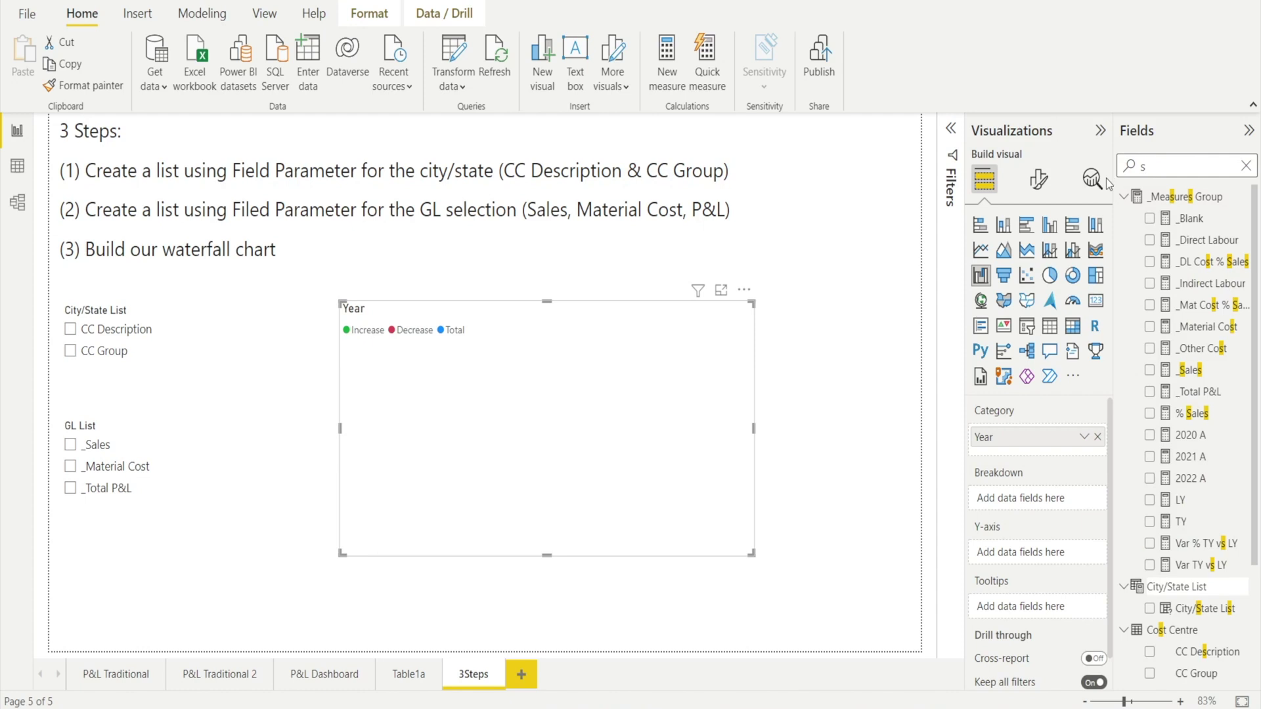
pyautogui.write('ta')
pyautogui.moveTo(1198, 218); pyautogui.dragTo(1075, 497)
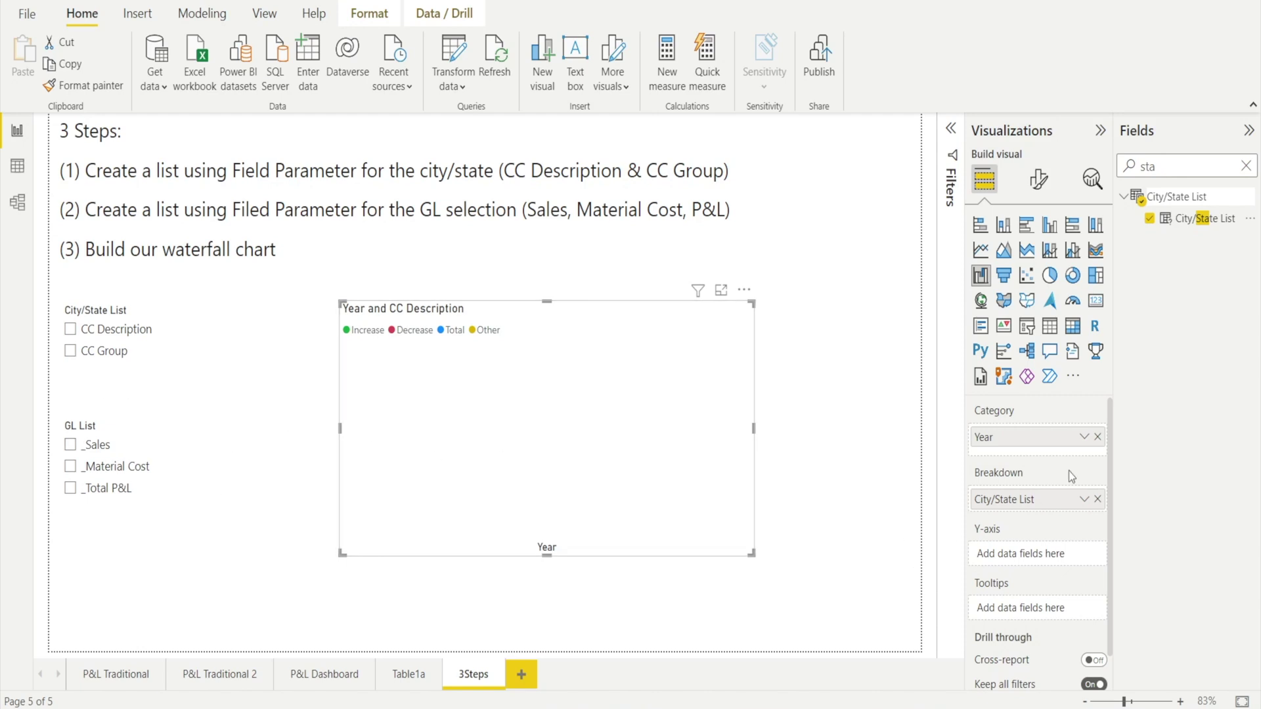
# - Assign the GL List parameter to the waterfall chart's Y-axis and enlarge the chart in width and height
pyautogui.doubleClick(1128, 165)
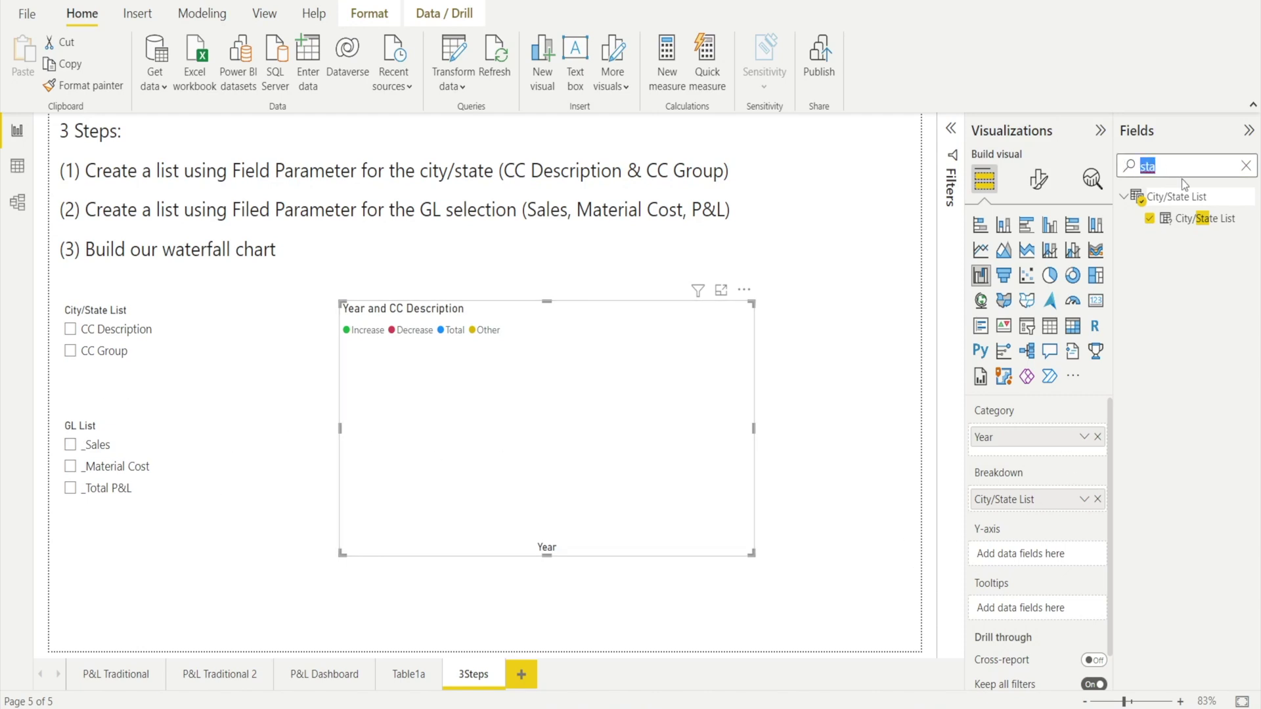
pyautogui.write('GL')
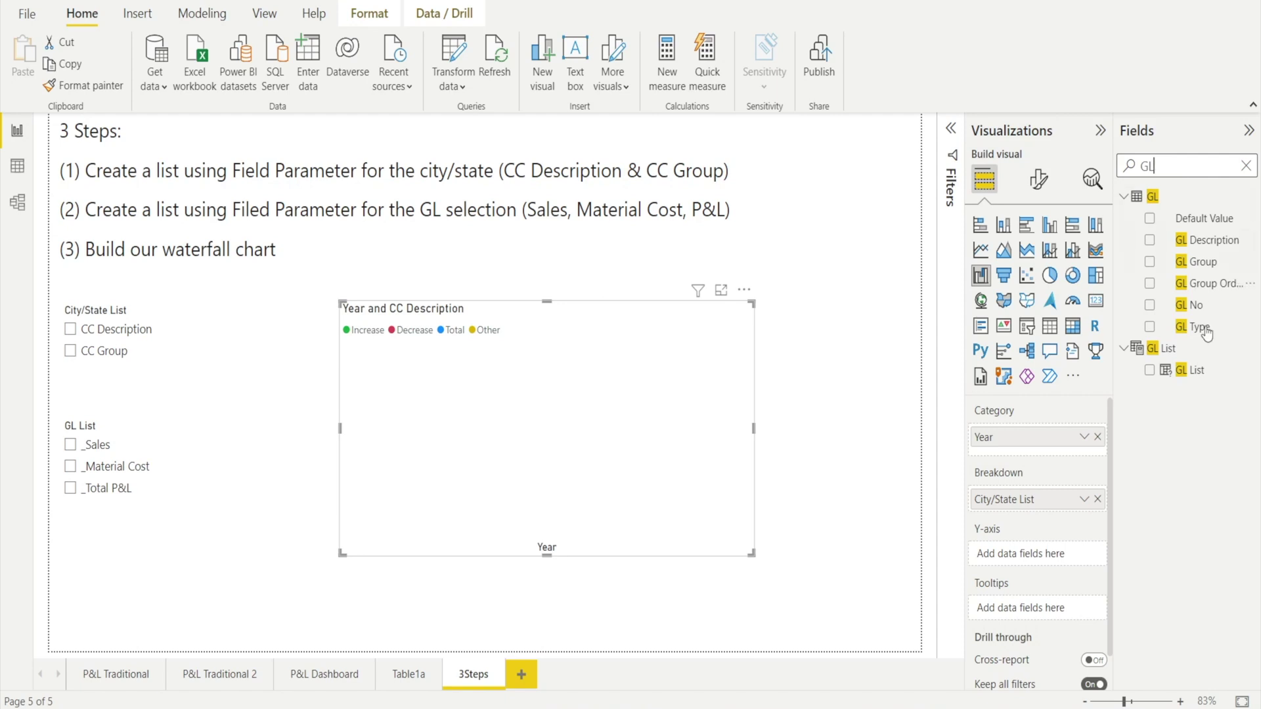
pyautogui.moveTo(1182, 370); pyautogui.dragTo(1050, 552)
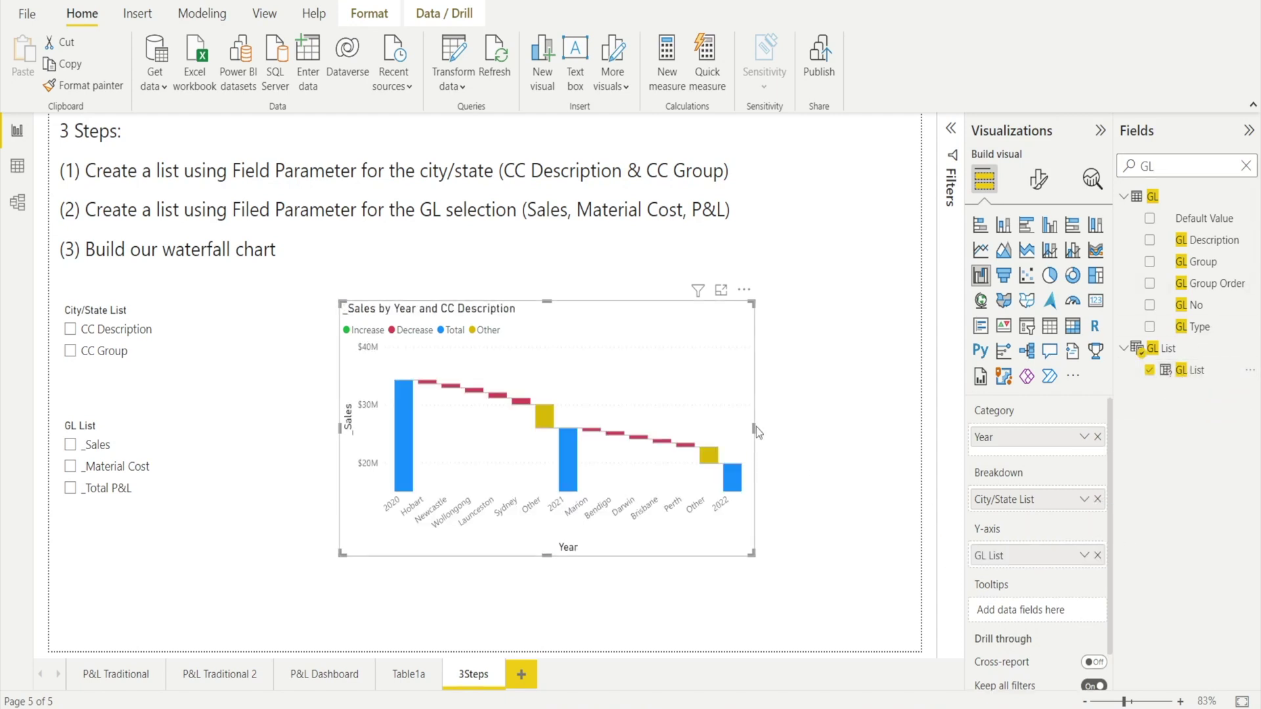
pyautogui.moveTo(753, 427); pyautogui.dragTo(853, 440)
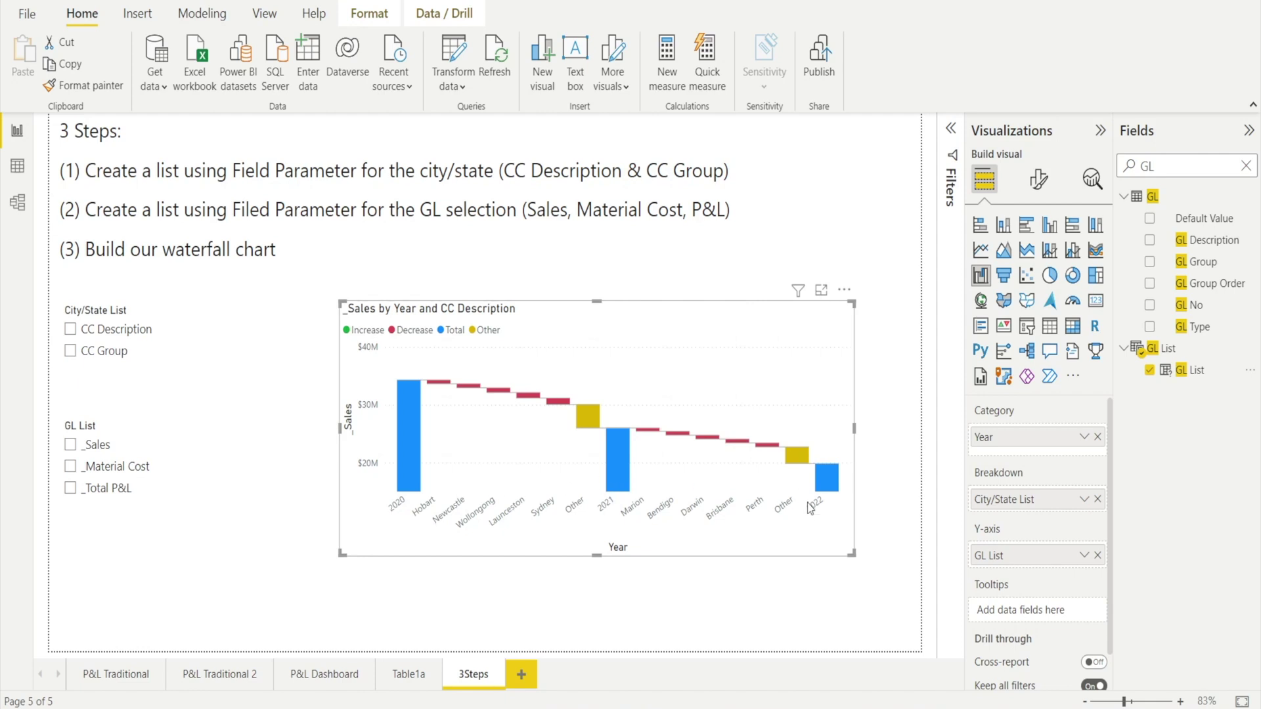
pyautogui.moveTo(596, 556); pyautogui.dragTo(598, 612)
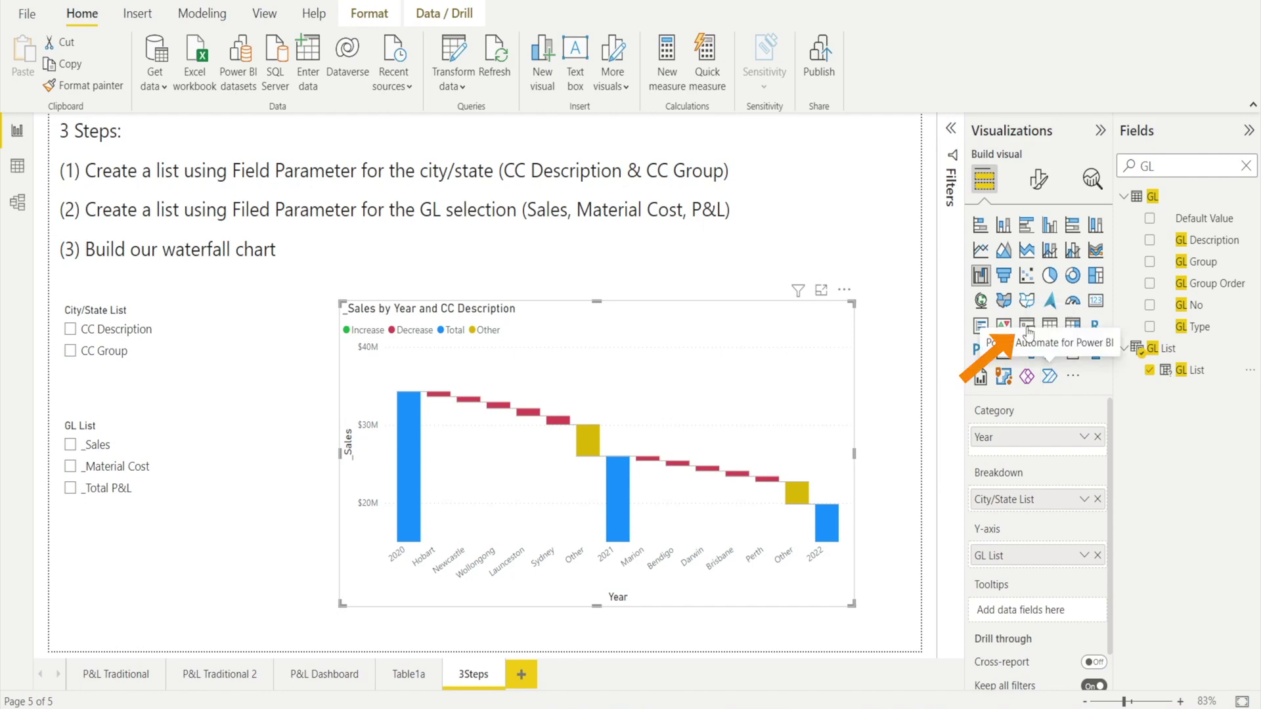
# - Delete the text box listing the three steps from the report page
pyautogui.click(855, 230)
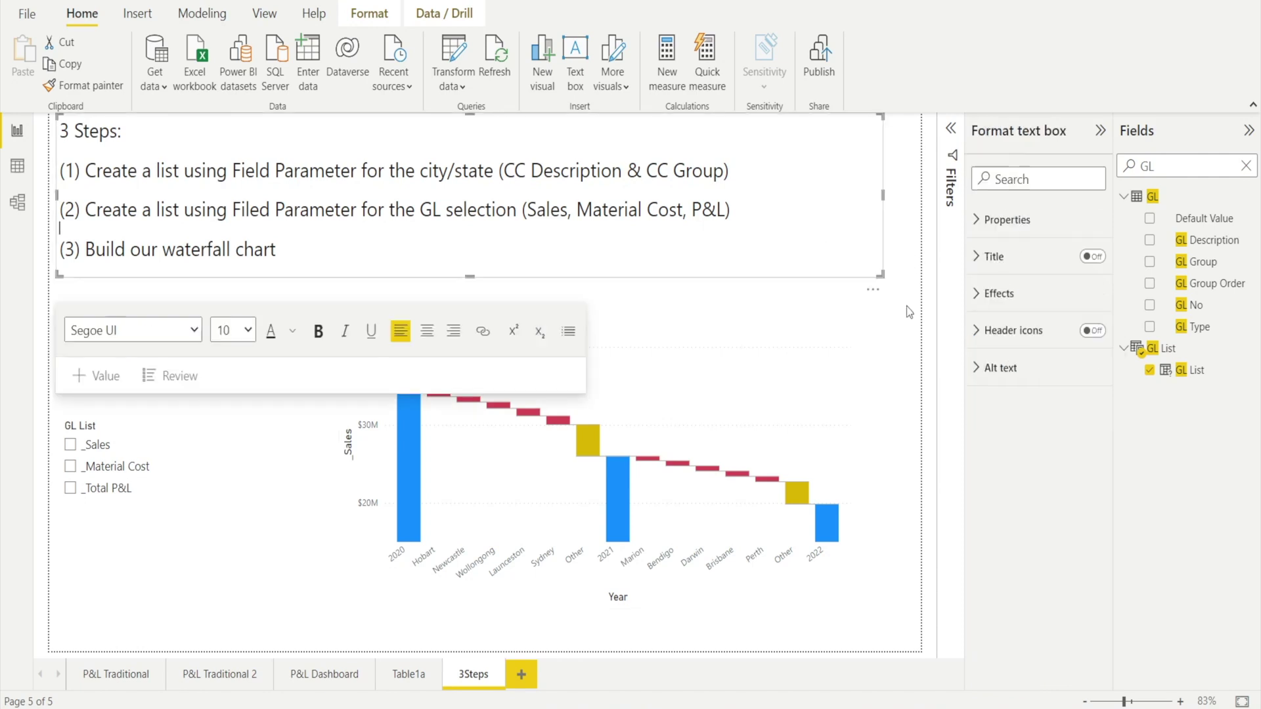
pyautogui.click(889, 195)
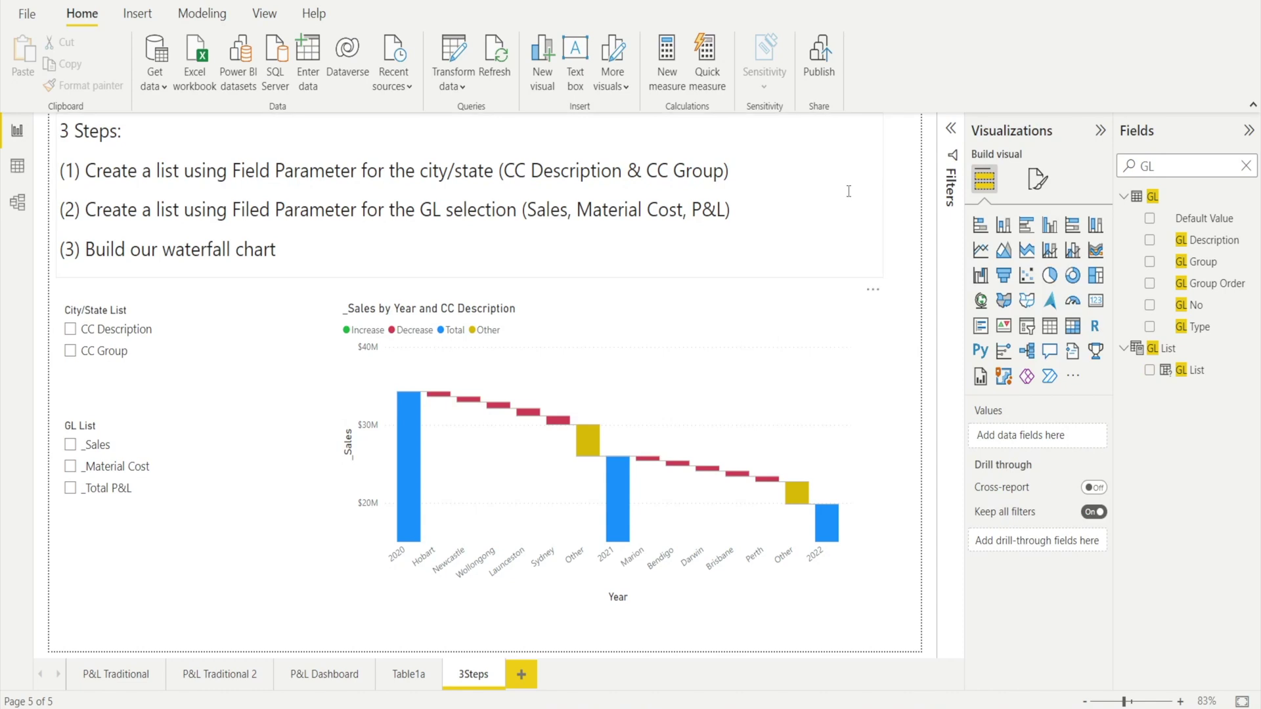
pyautogui.click(883, 201)
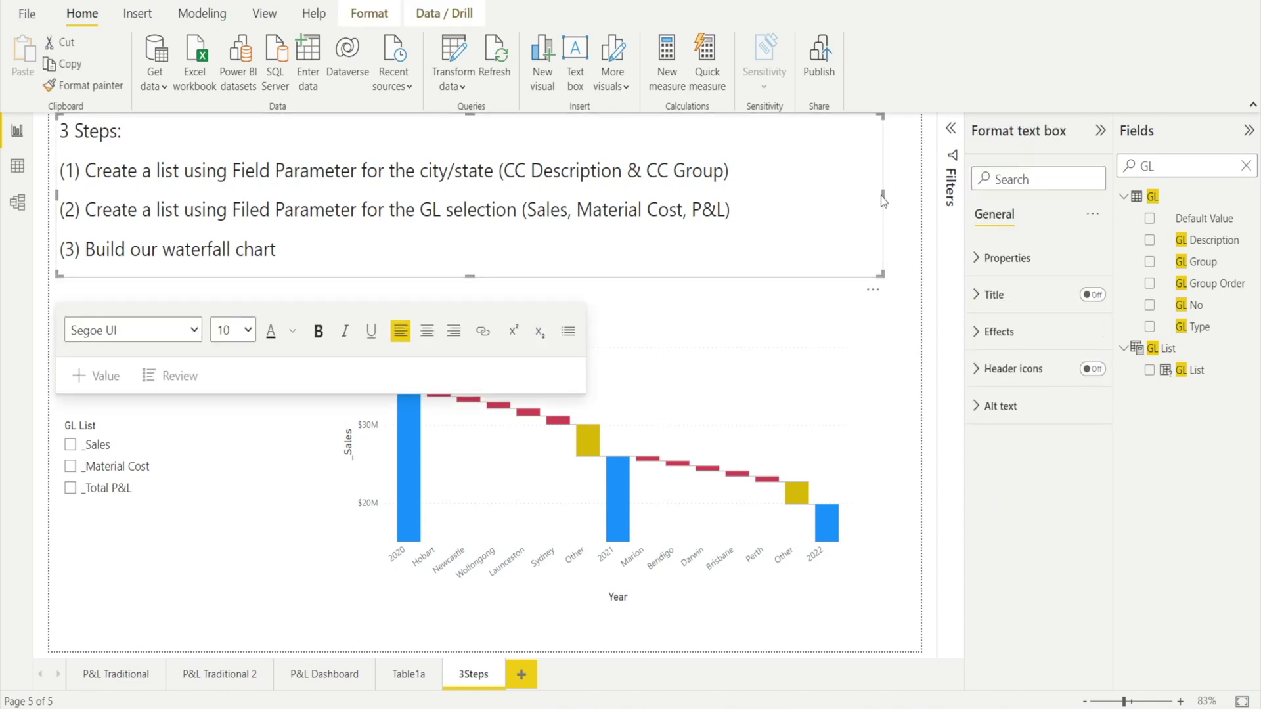
pyautogui.click(850, 255)
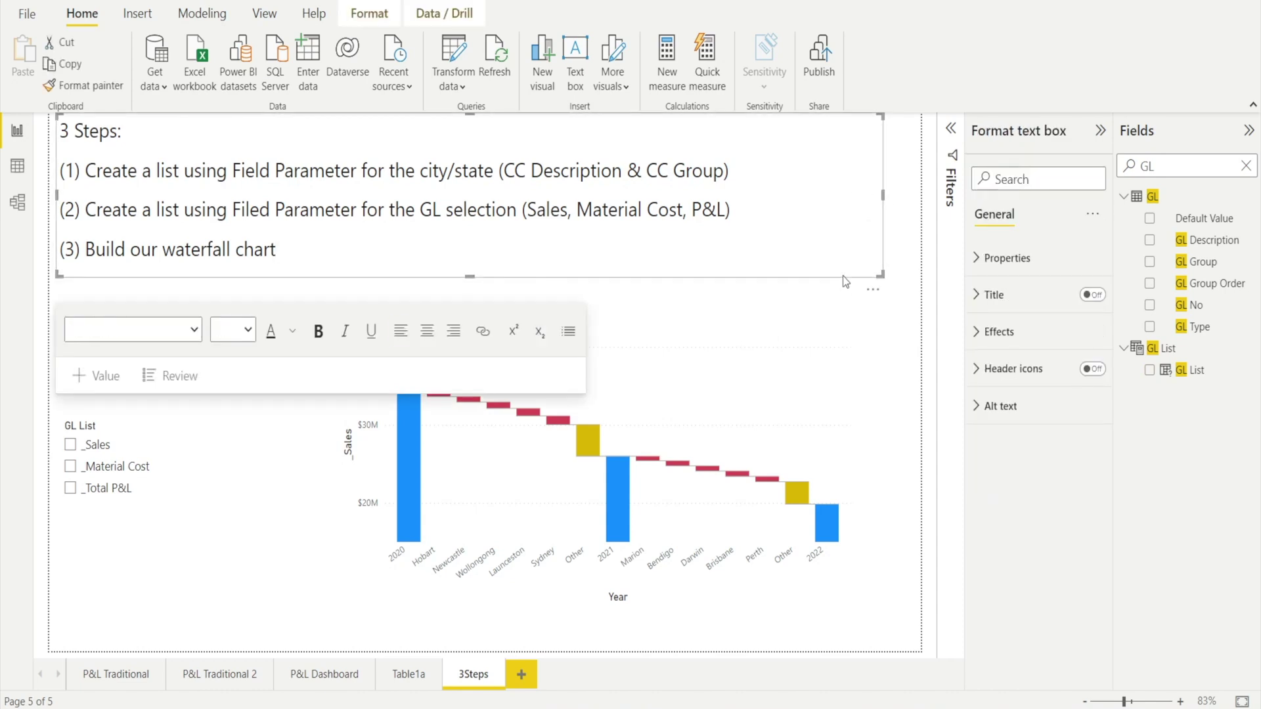
pyautogui.press('Escape')
pyautogui.press('Delete')
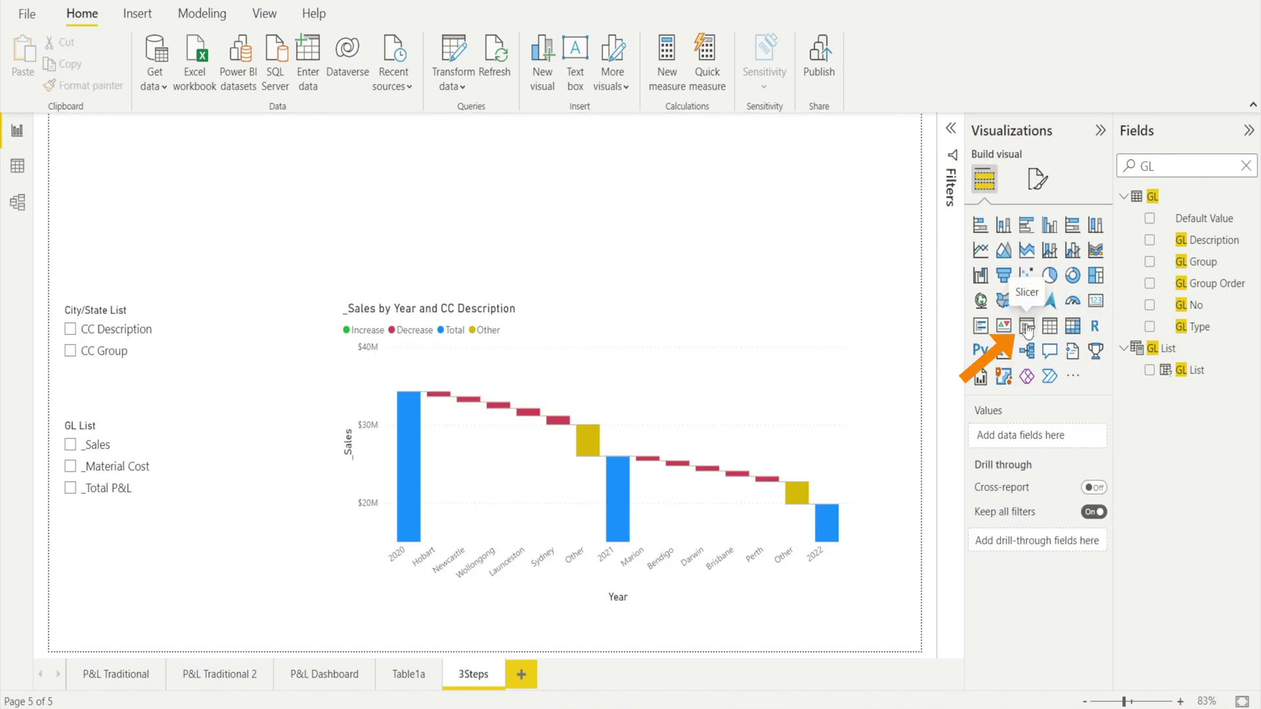
# - Add a slicer above the waterfall chart, near the edge farthest from the two list slicers, and fill it with the Year field
pyautogui.click(1026, 326)
pyautogui.moveTo(156, 204); pyautogui.dragTo(904, 200)
pyautogui.doubleClick(1124, 167)
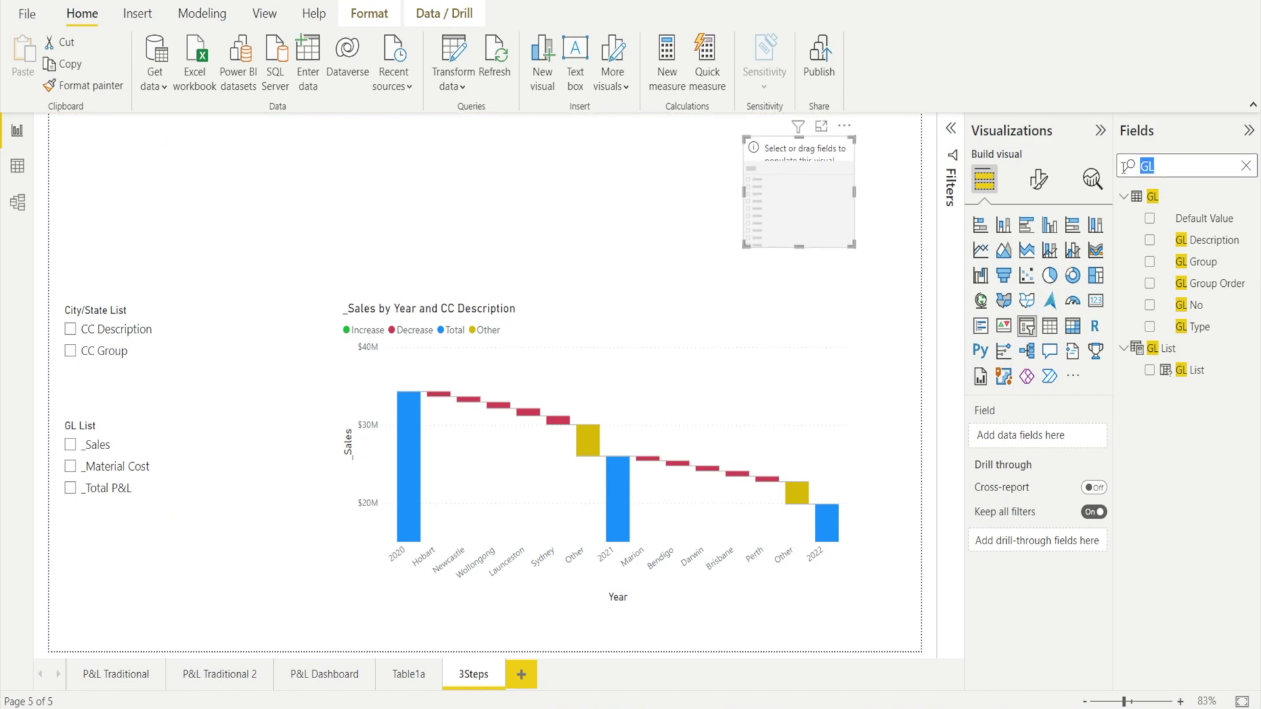
pyautogui.write('y')
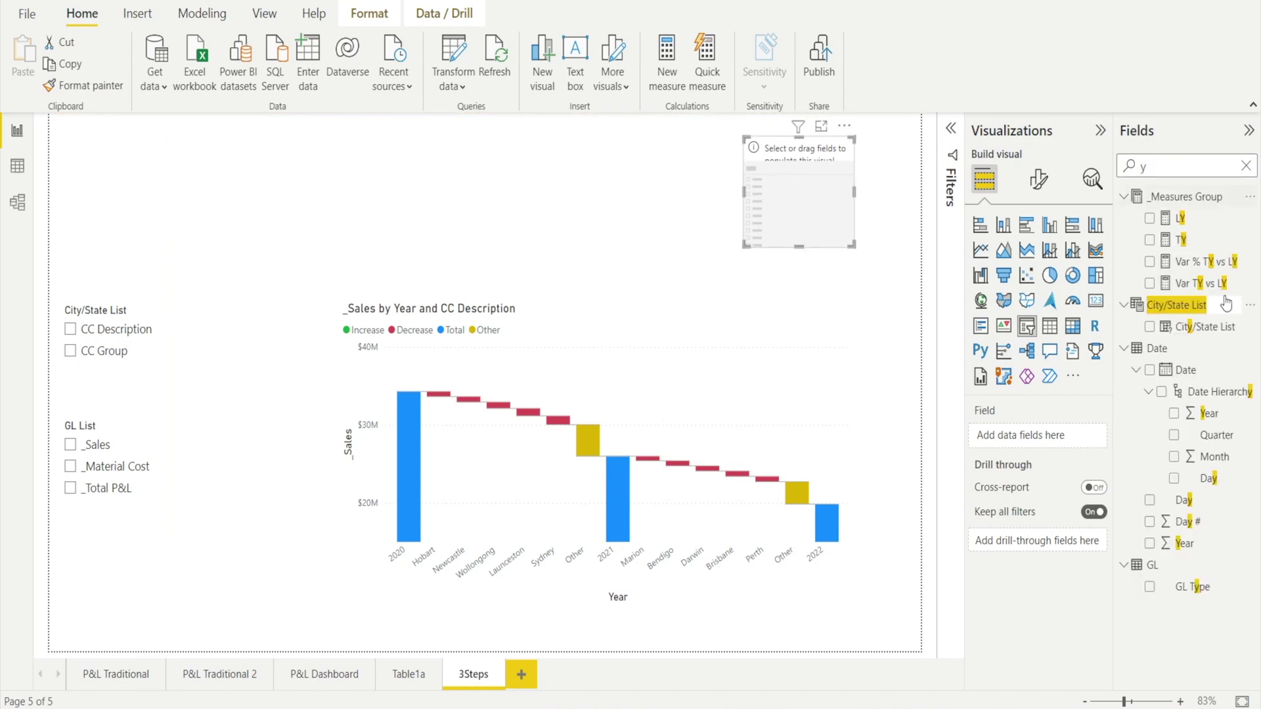
pyautogui.moveTo(1182, 543); pyautogui.dragTo(1029, 436)
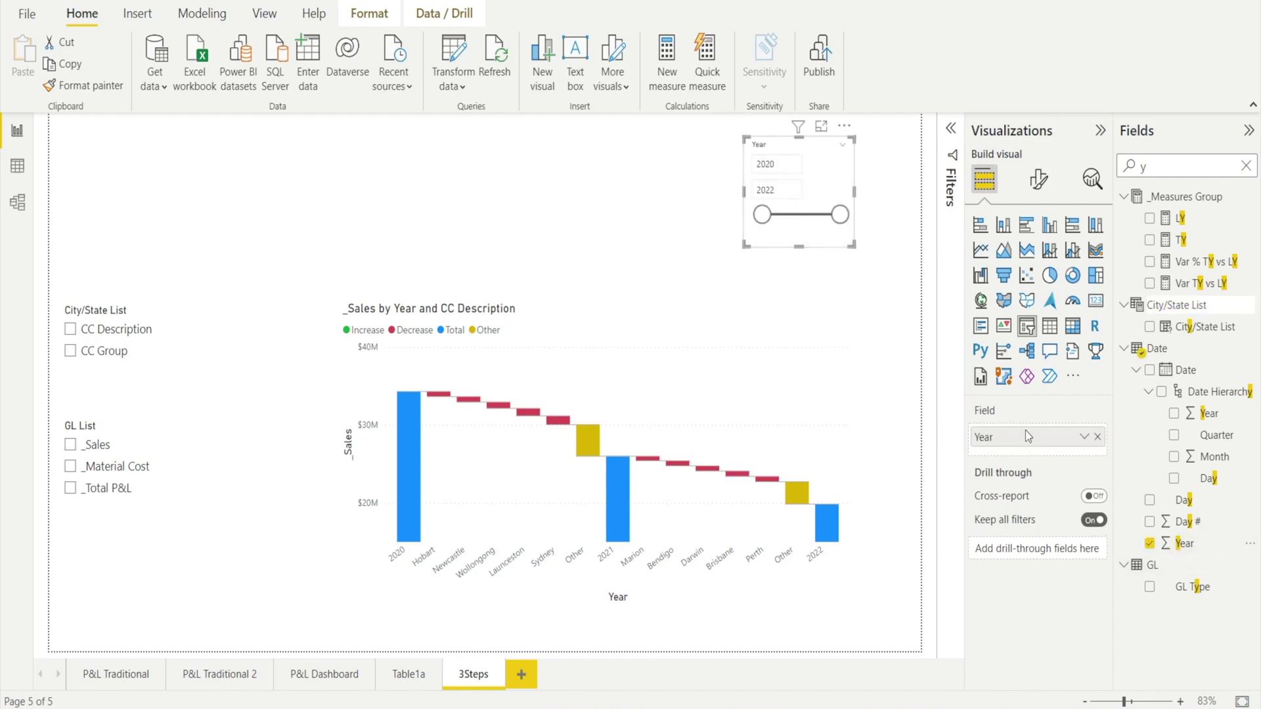
# - Change the Year slicer's style to Dropdown
pyautogui.click(844, 127)
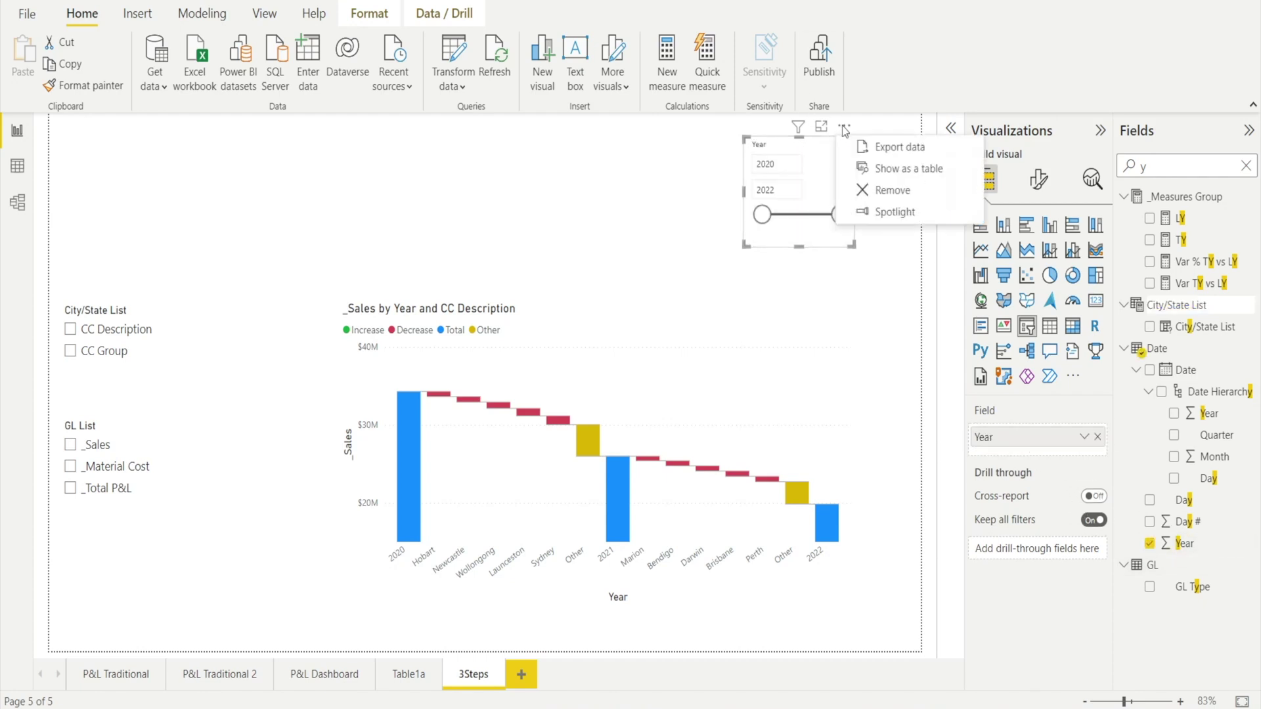
pyautogui.click(866, 136)
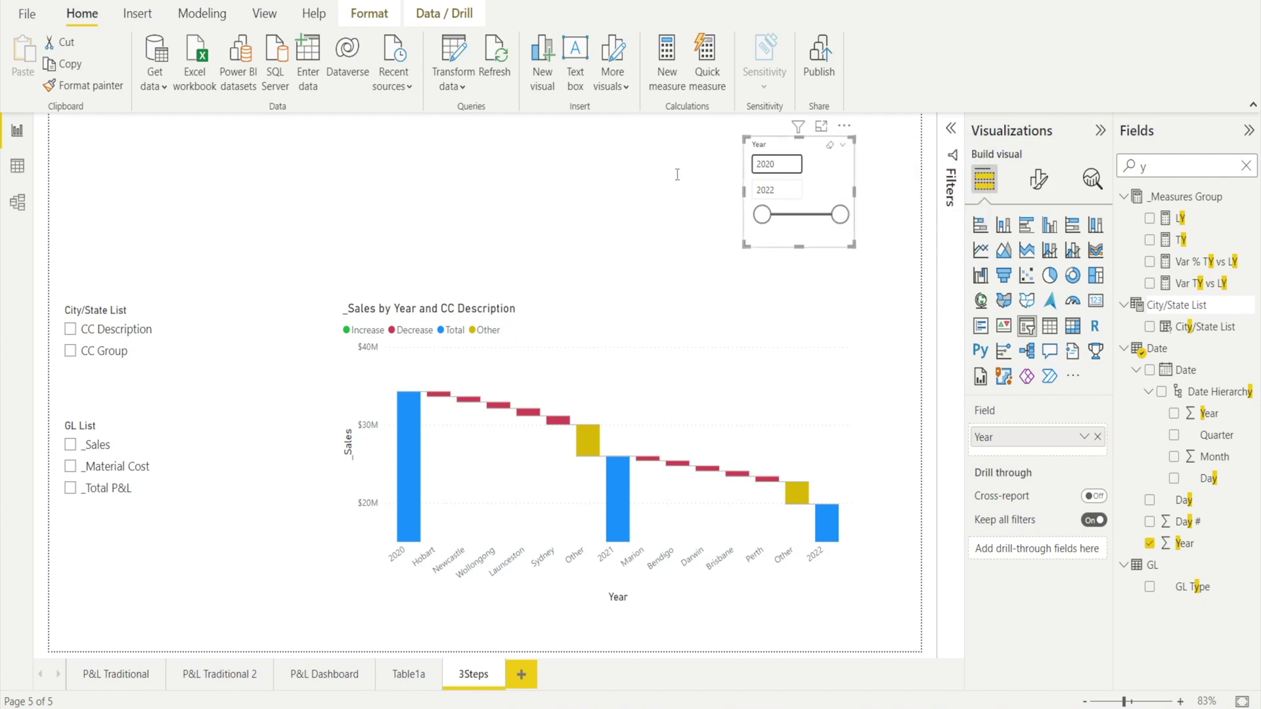
pyautogui.click(843, 151)
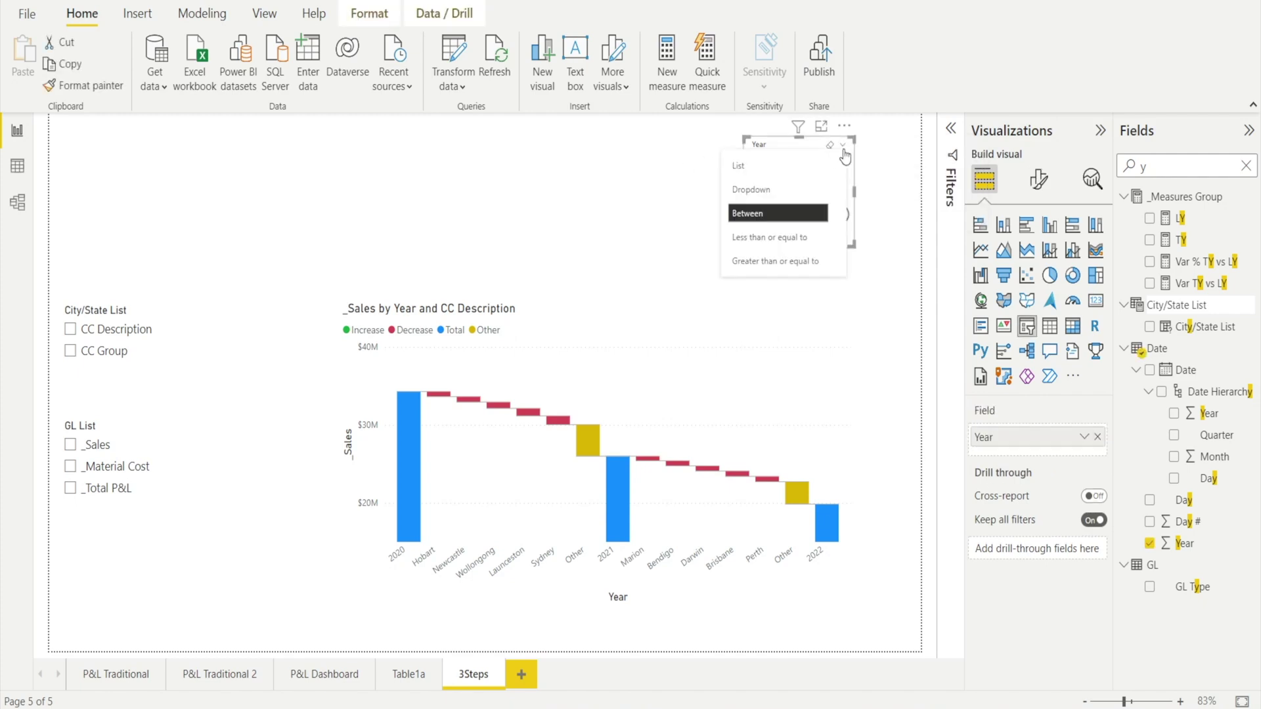
pyautogui.click(779, 190)
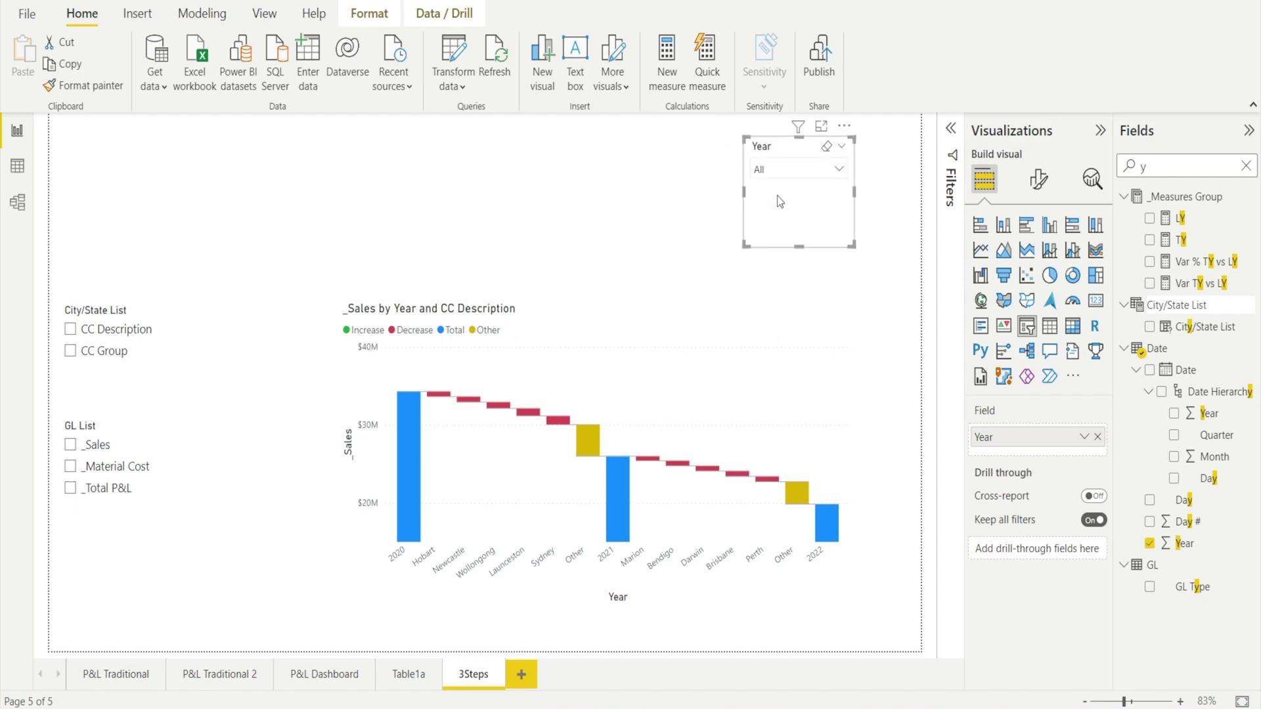
# - Filter the report page to the years 2021 and 2022 with the Year slicer
pyautogui.click(840, 171)
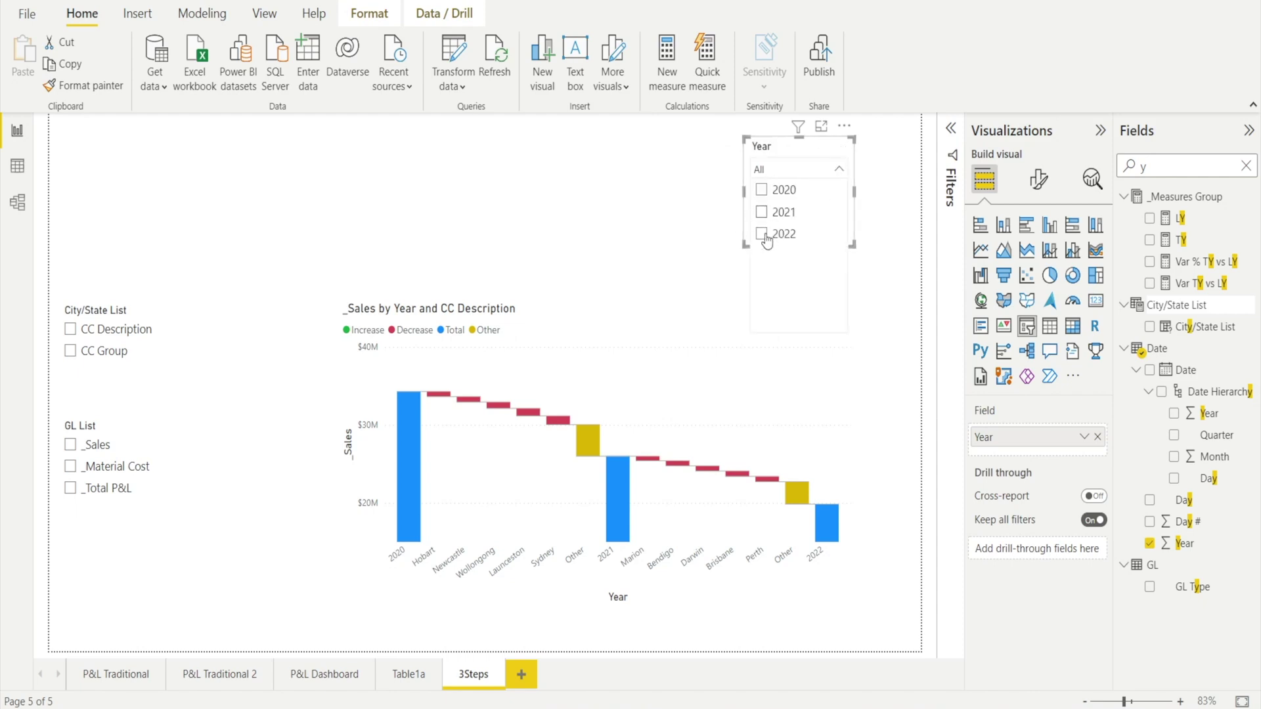
pyautogui.click(761, 212)
pyautogui.keyDown('ctrl'); pyautogui.click(762, 234); pyautogui.keyUp('ctrl')
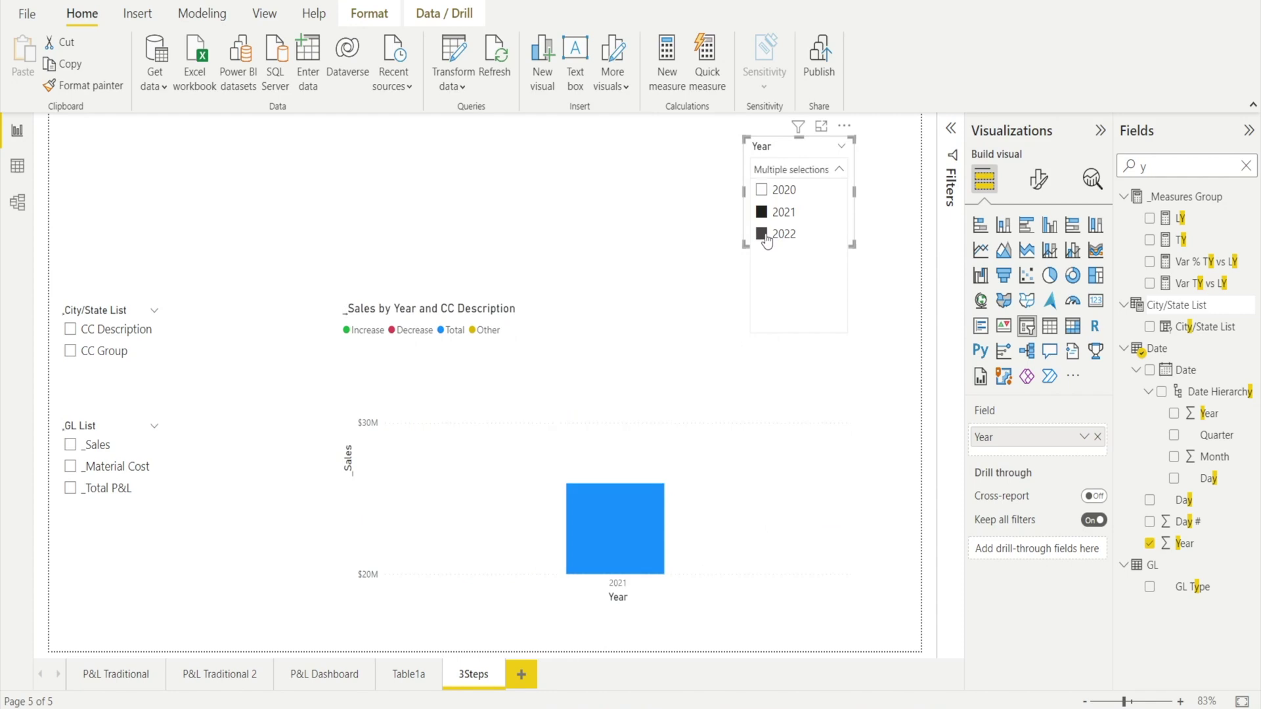
pyautogui.click(664, 211)
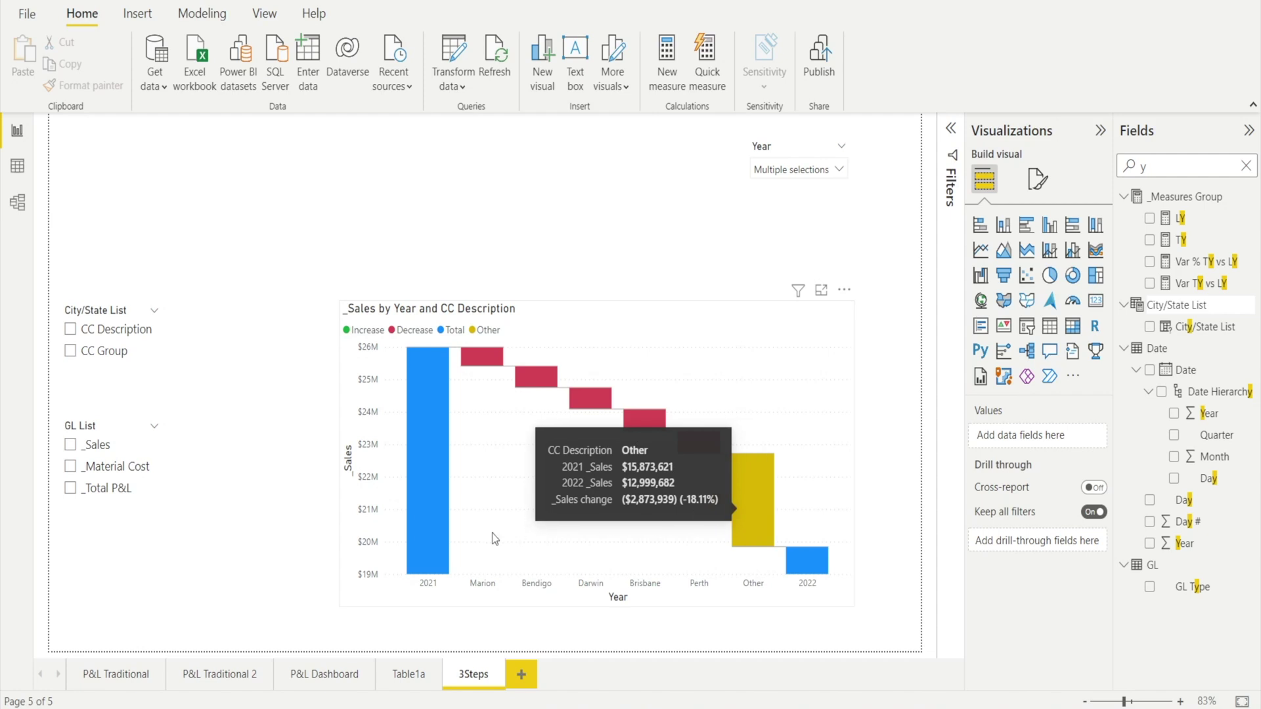
# - Widen the waterfall chart toward the City/State and GL slicers and turn on its data labels
pyautogui.click(342, 419)
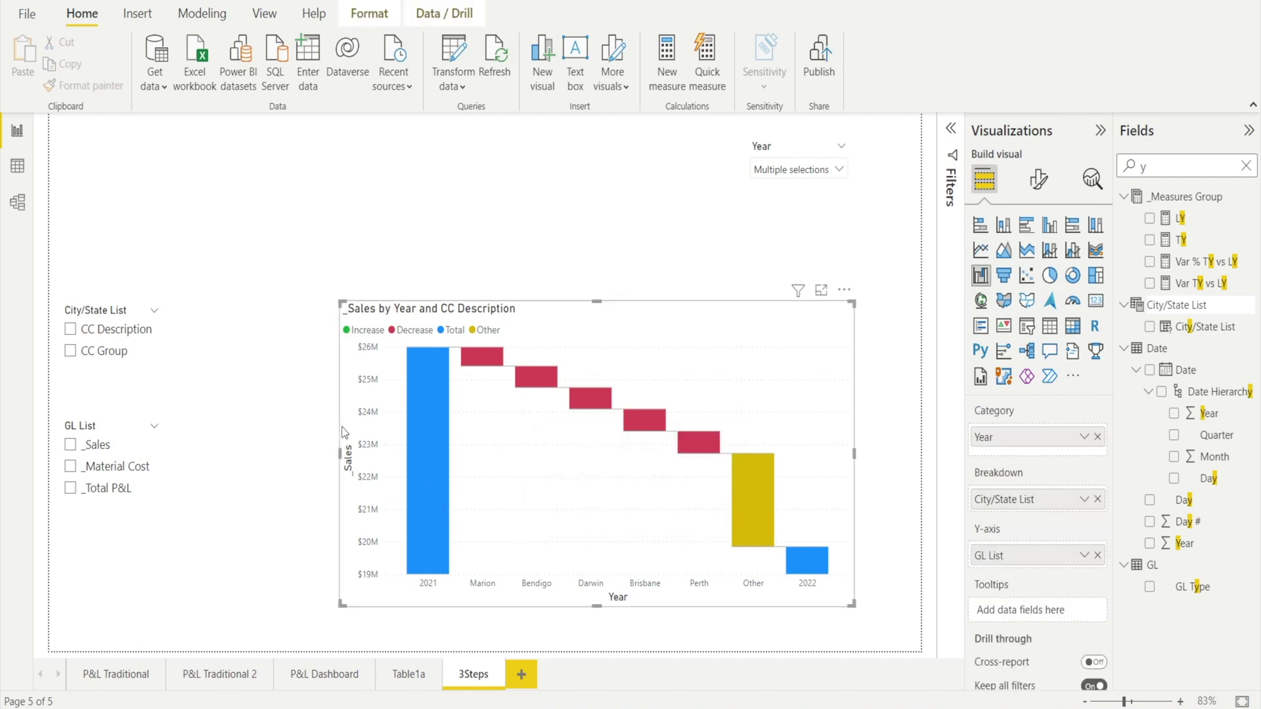
pyautogui.moveTo(338, 451); pyautogui.dragTo(243, 451)
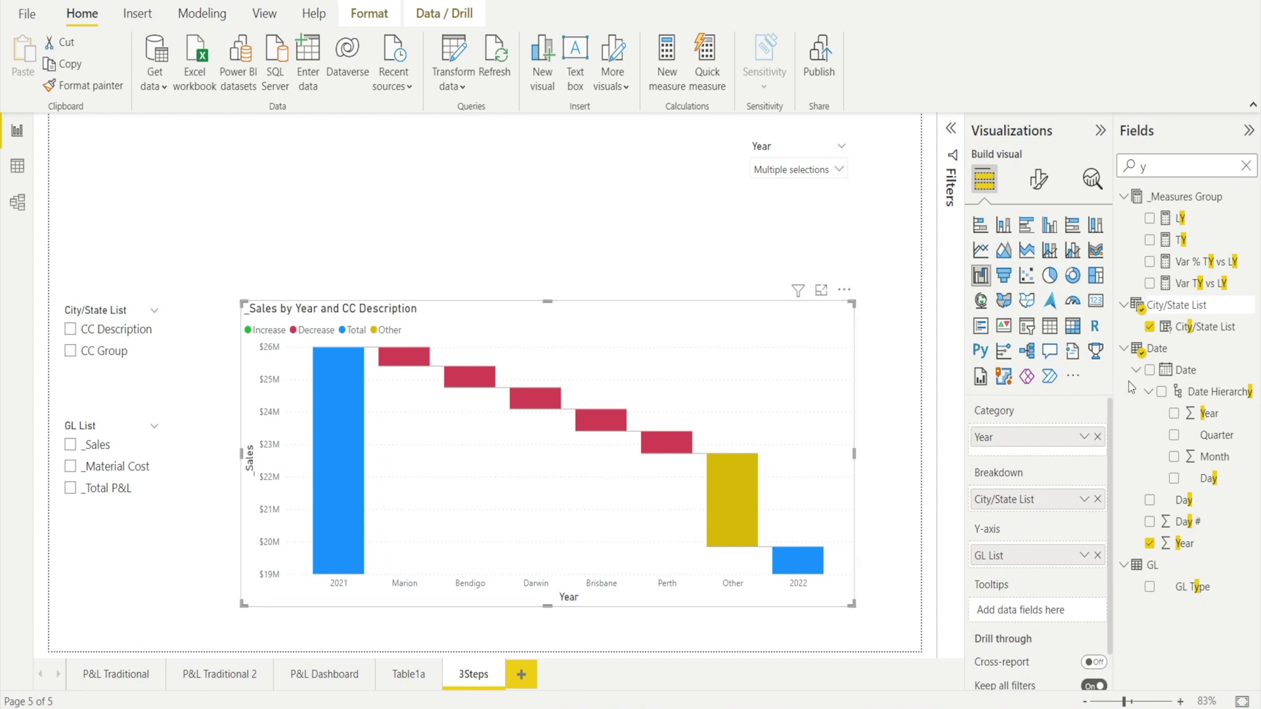
pyautogui.click(1038, 180)
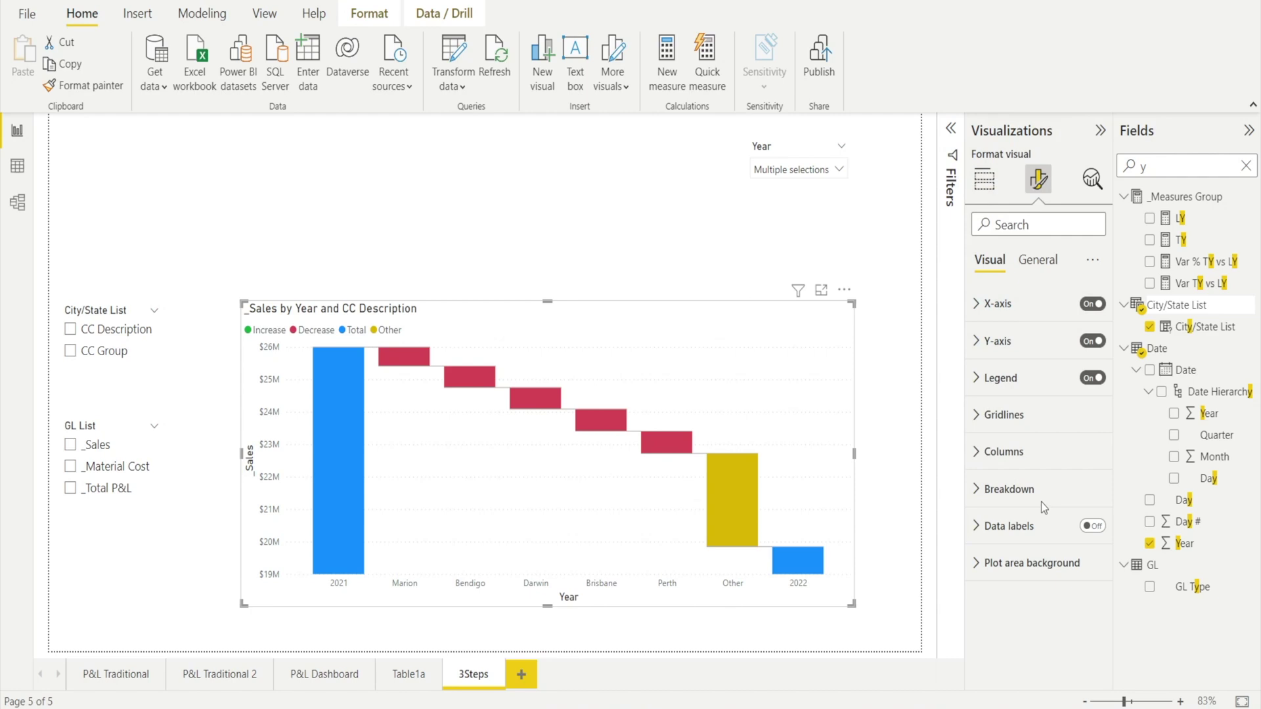
pyautogui.click(981, 452)
pyautogui.scroll(-3, 1050, 522)
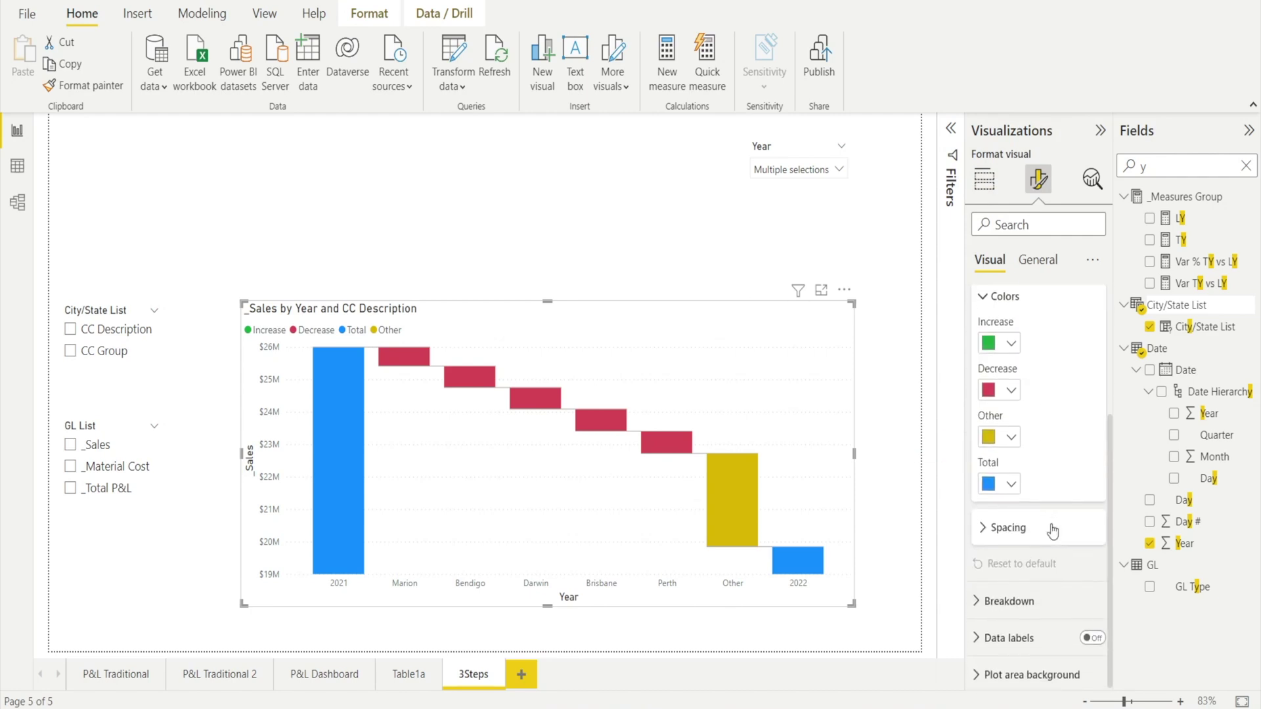
pyautogui.click(1100, 636)
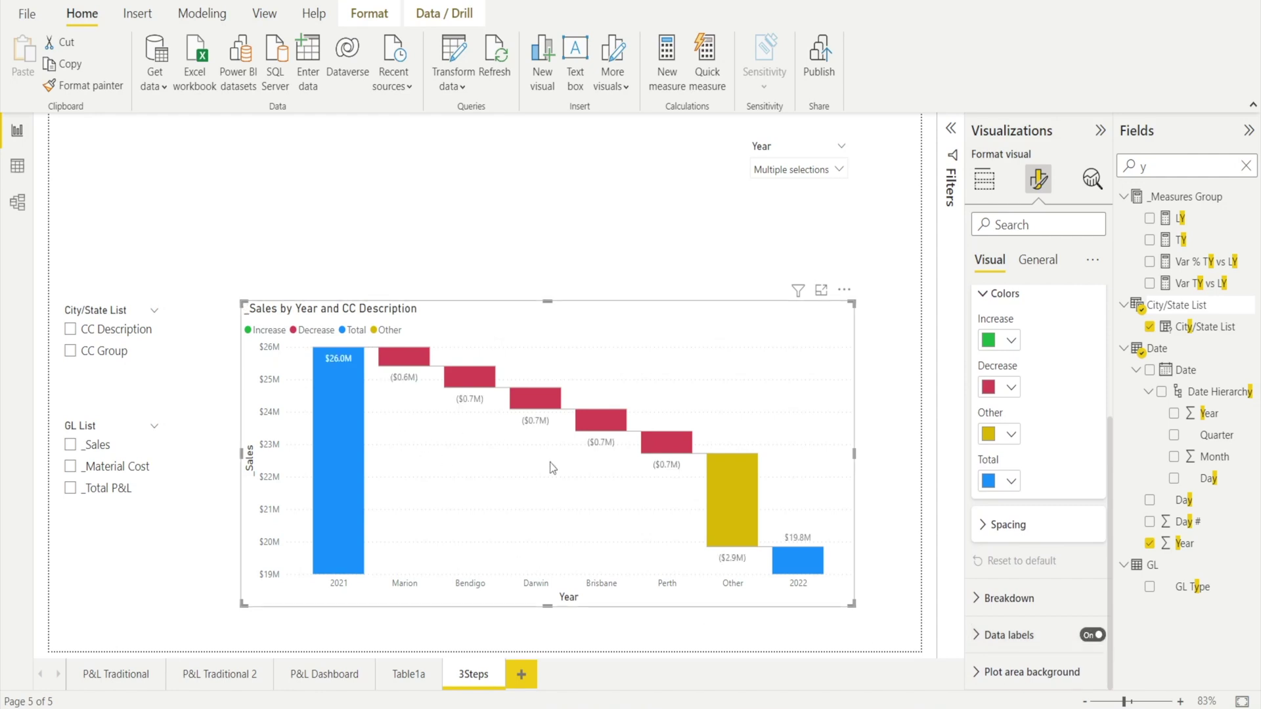
# - Test the waterfall's breakdown with CC Description and switch it to CC Group in the City/State List slicer
pyautogui.click(71, 329)
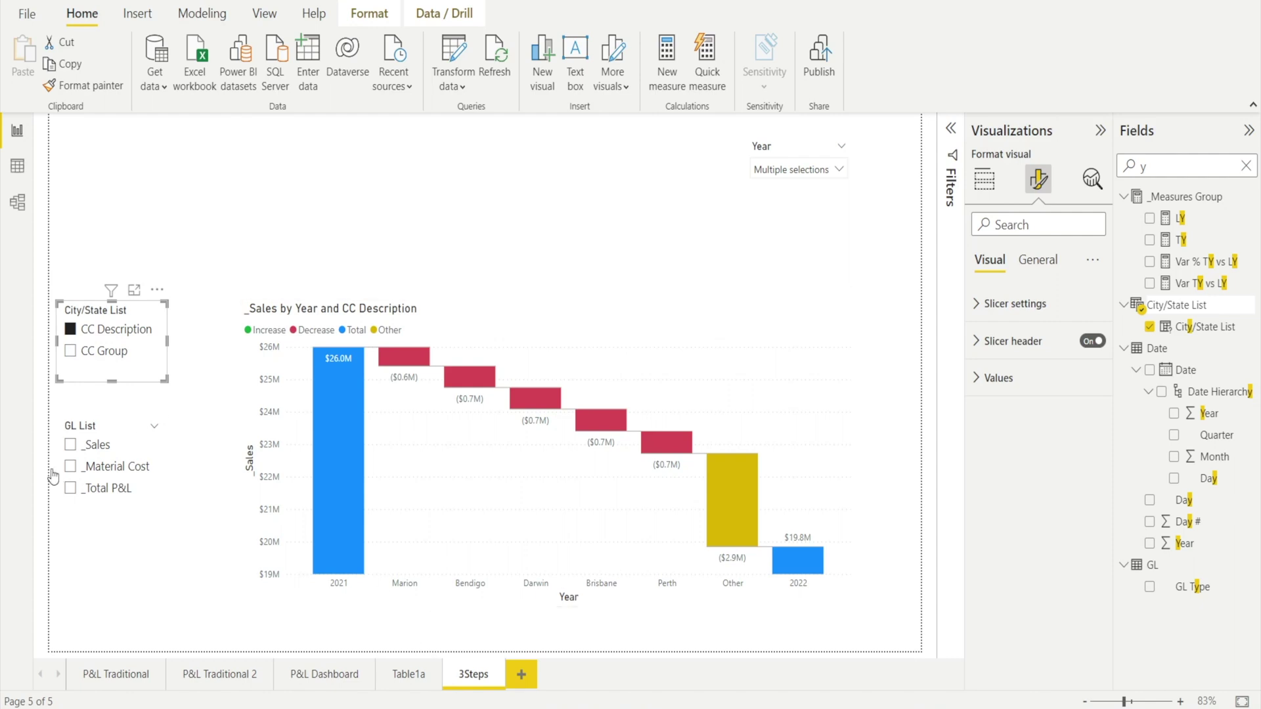
pyautogui.click(71, 356)
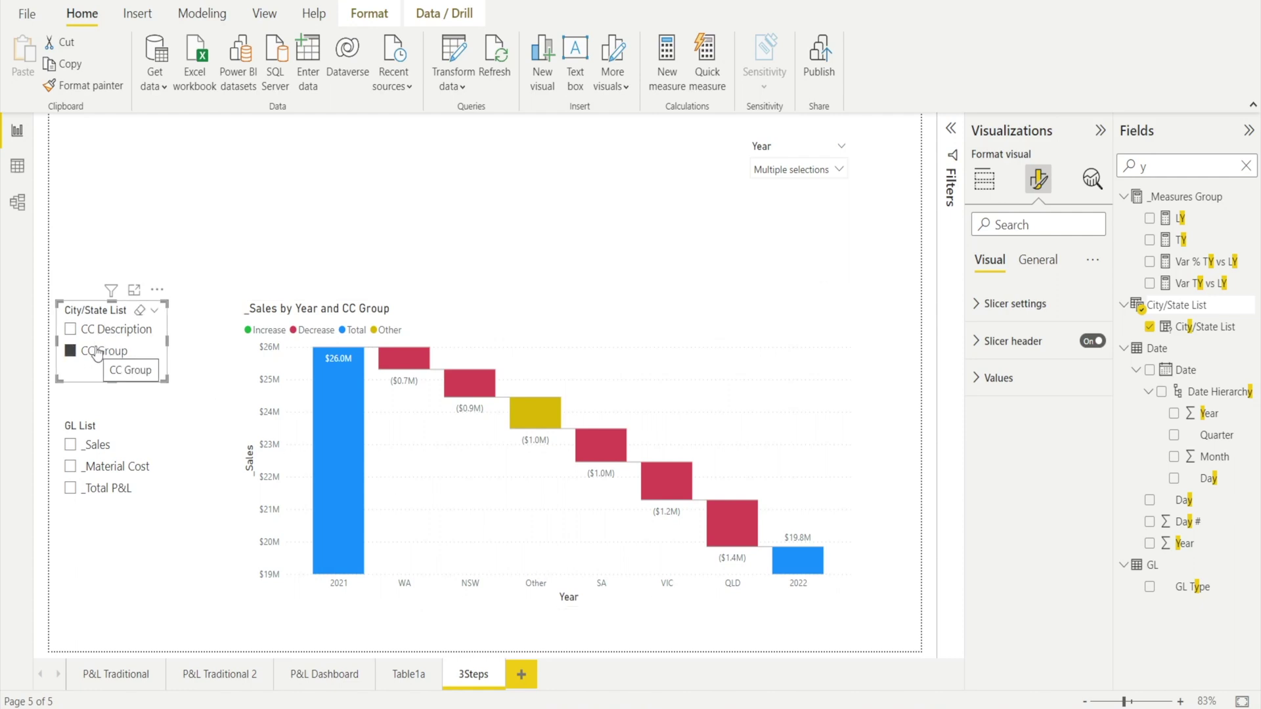
# - Relabel the City/State List parameter's entries: CC Description as City and CC Group as State
pyautogui.click(1207, 328)
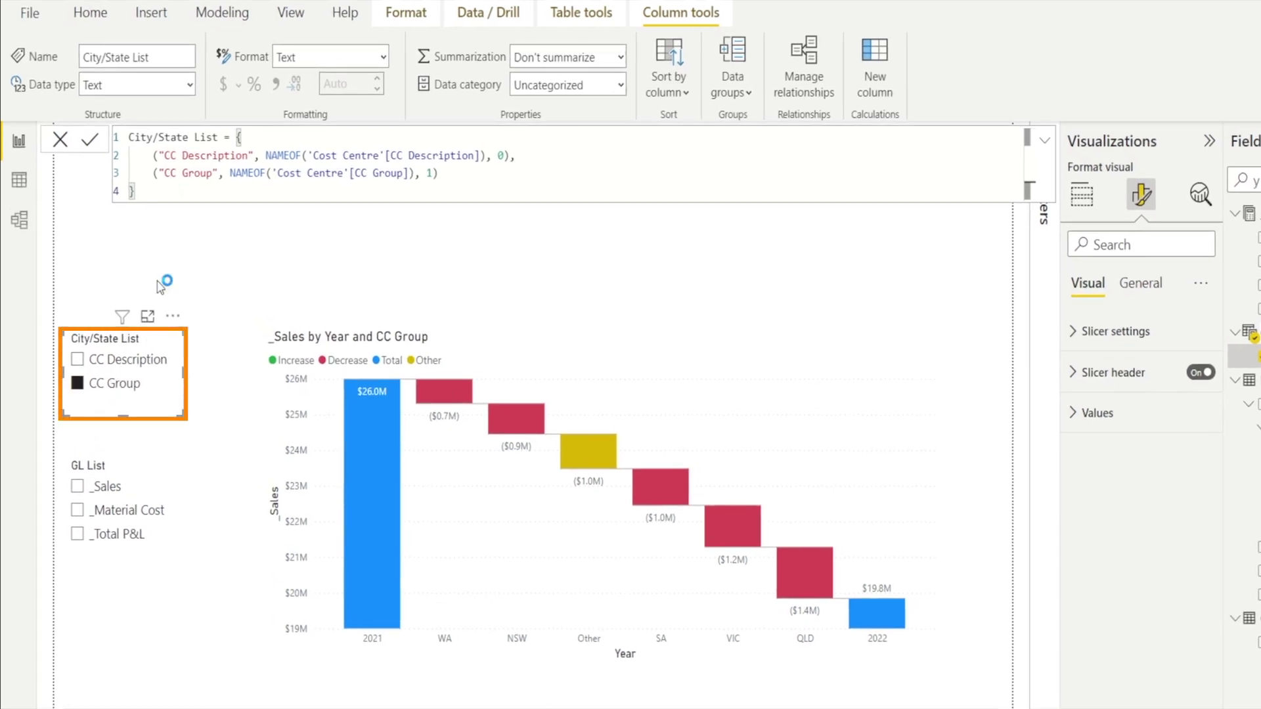
pyautogui.moveTo(170, 158); pyautogui.dragTo(248, 161)
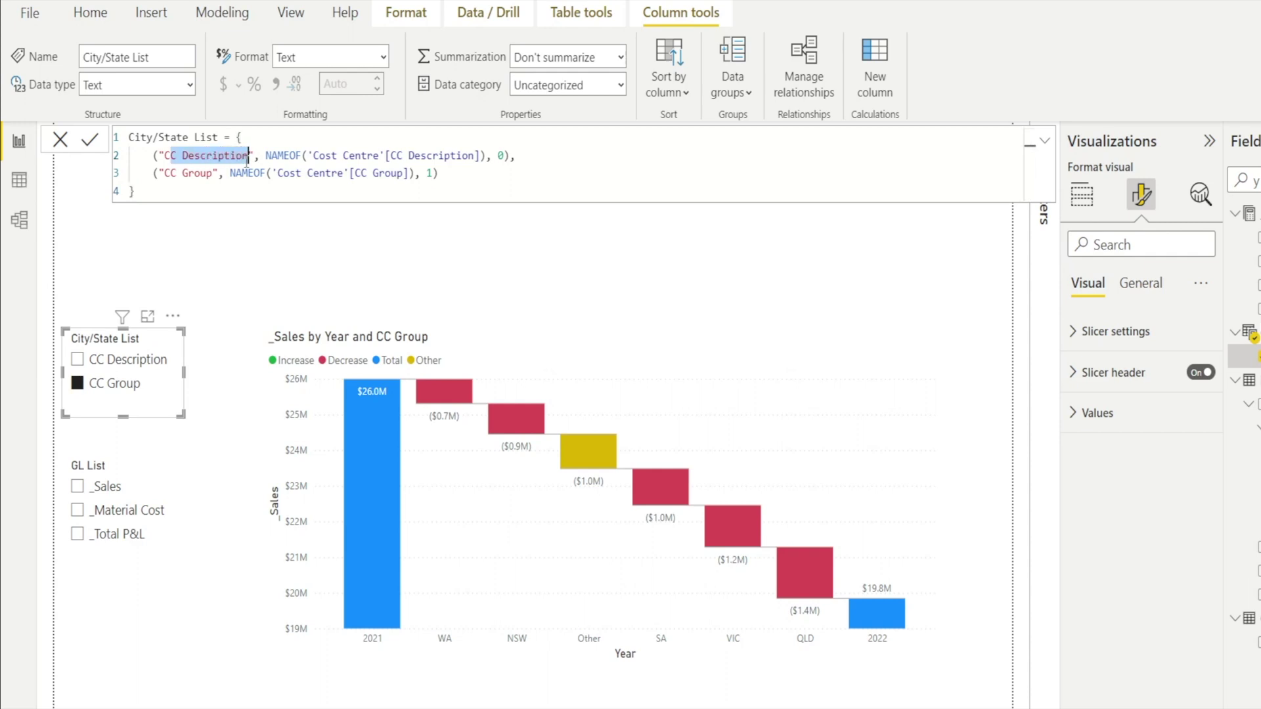
pyautogui.write('ity')
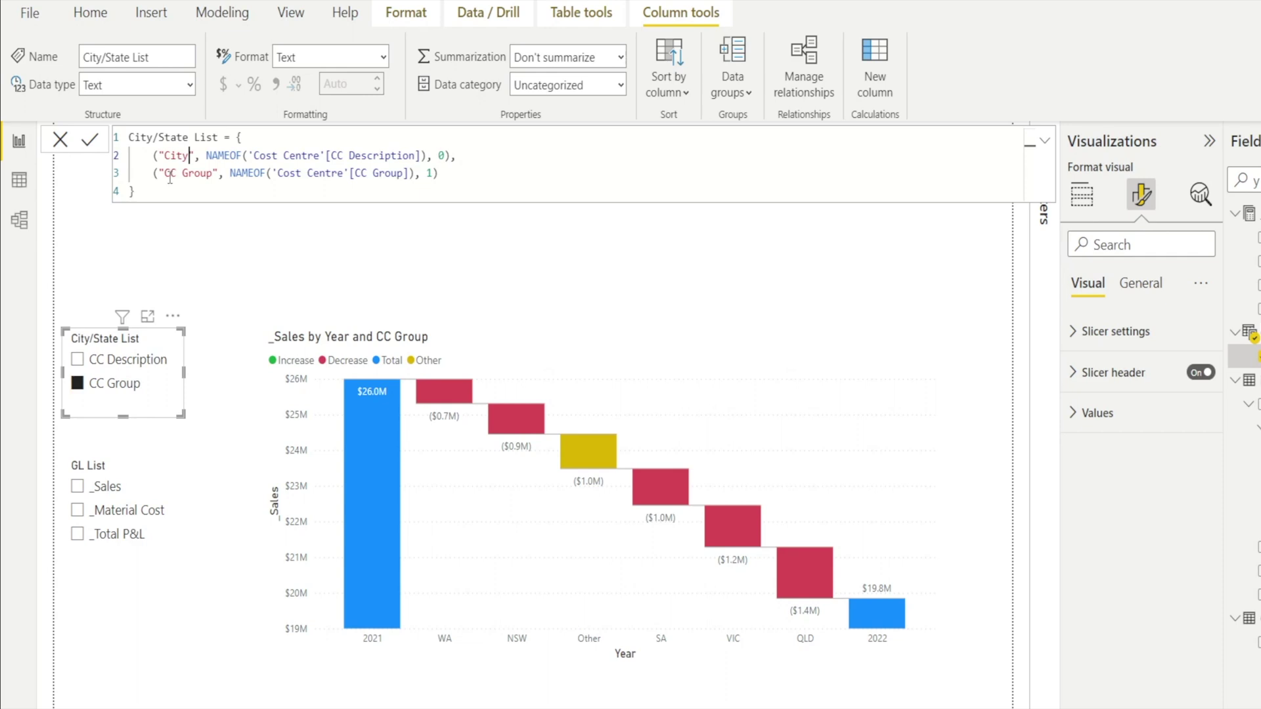
pyautogui.moveTo(169, 178); pyautogui.dragTo(208, 174)
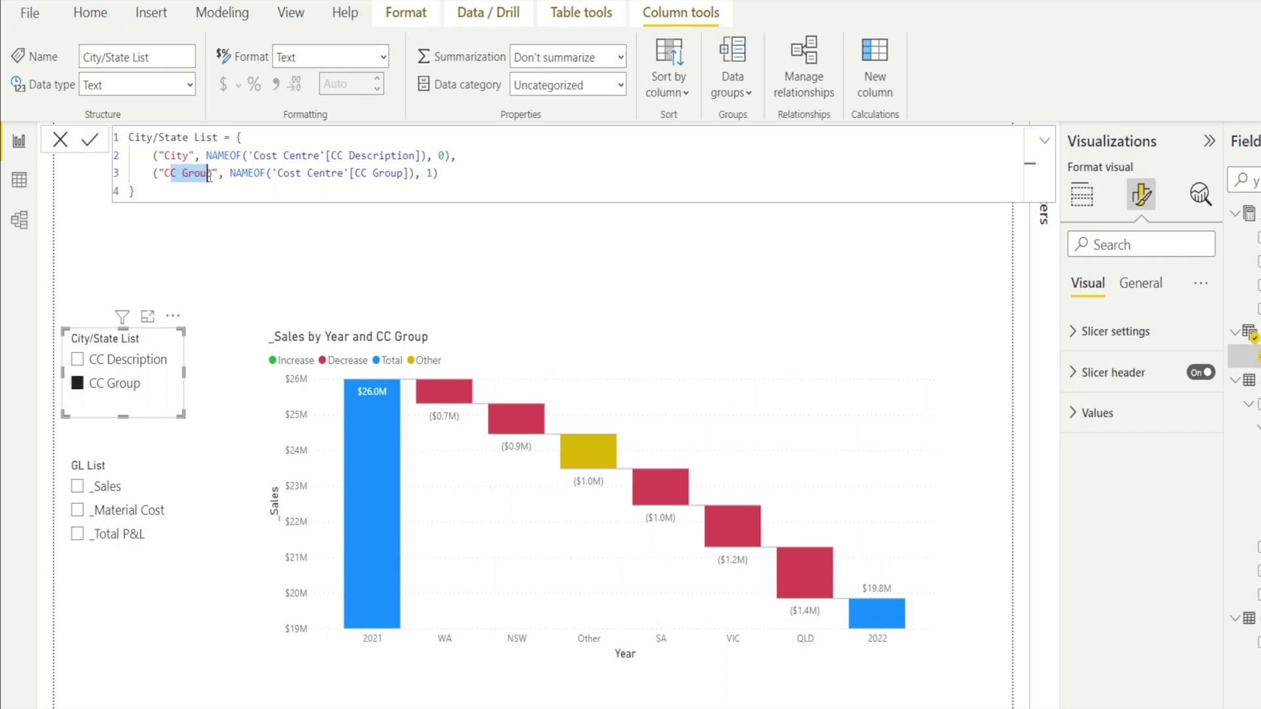
pyautogui.press('BackSpace')
pyautogui.press('Delete')
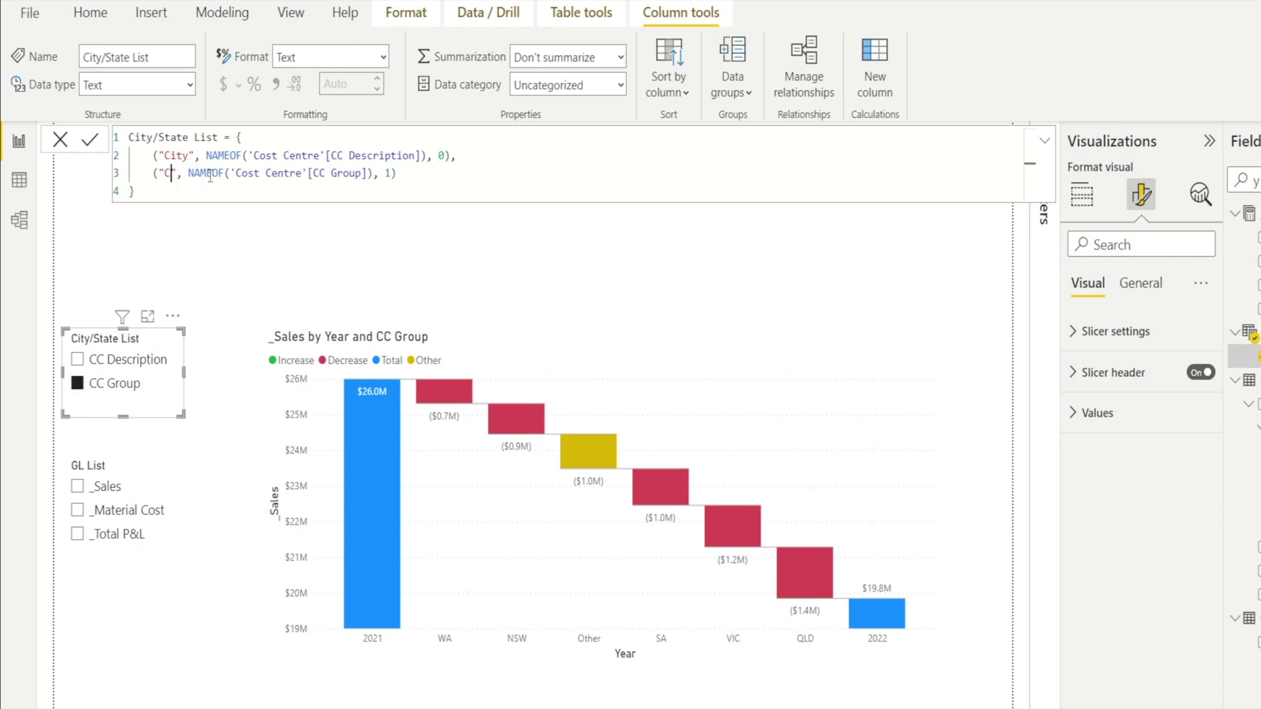
pyautogui.press('BackSpace')
pyautogui.write('State')
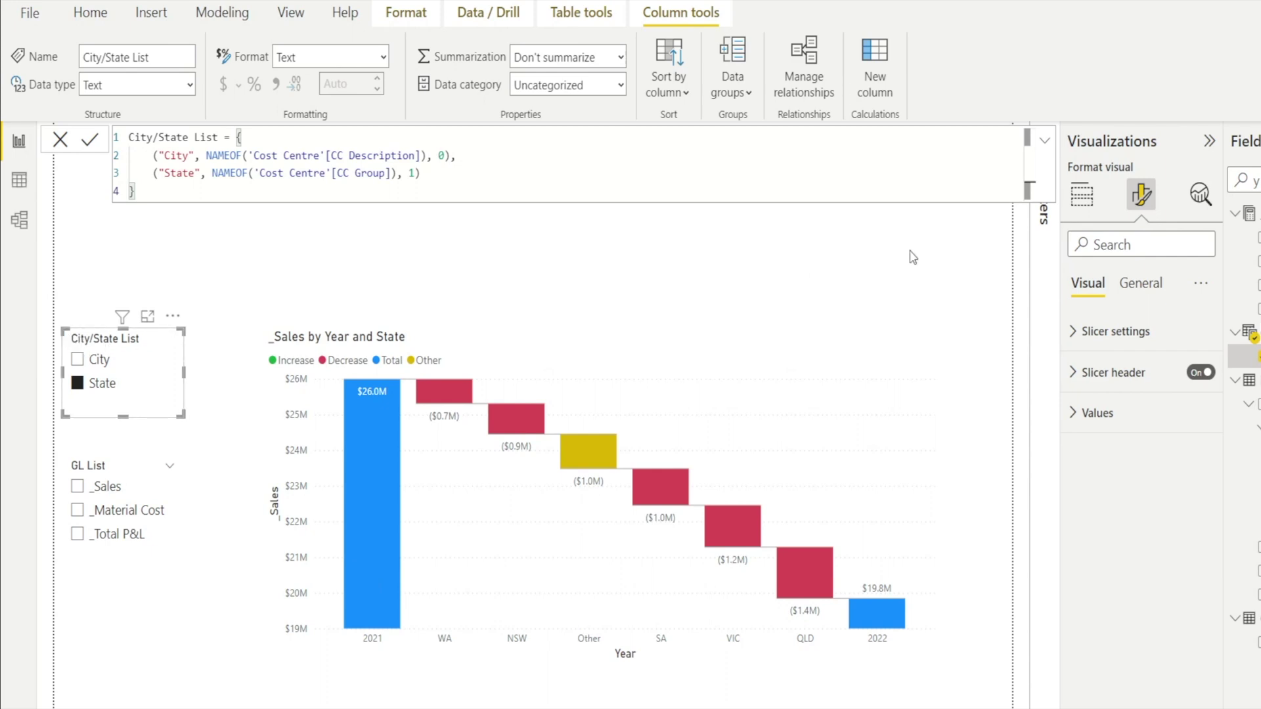
# - Rename the City/State List field in its slicer to Breakdown Option To Display
pyautogui.click(1081, 209)
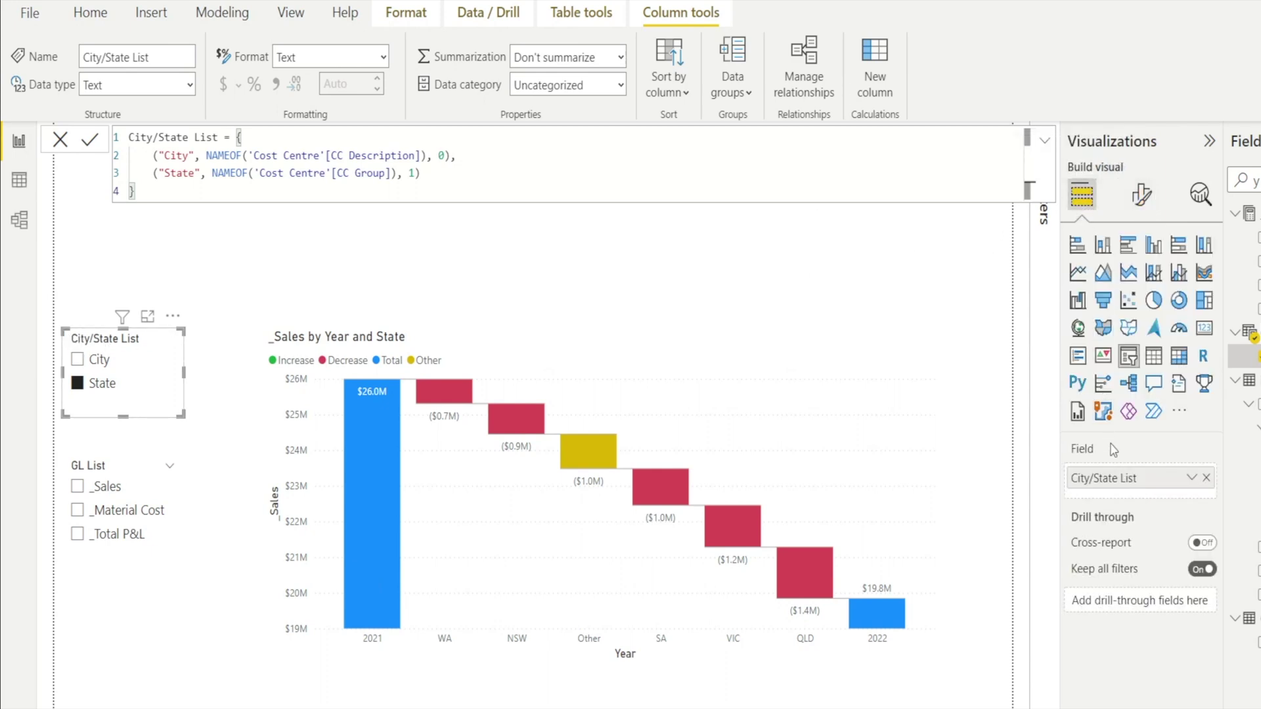
pyautogui.doubleClick(1096, 483)
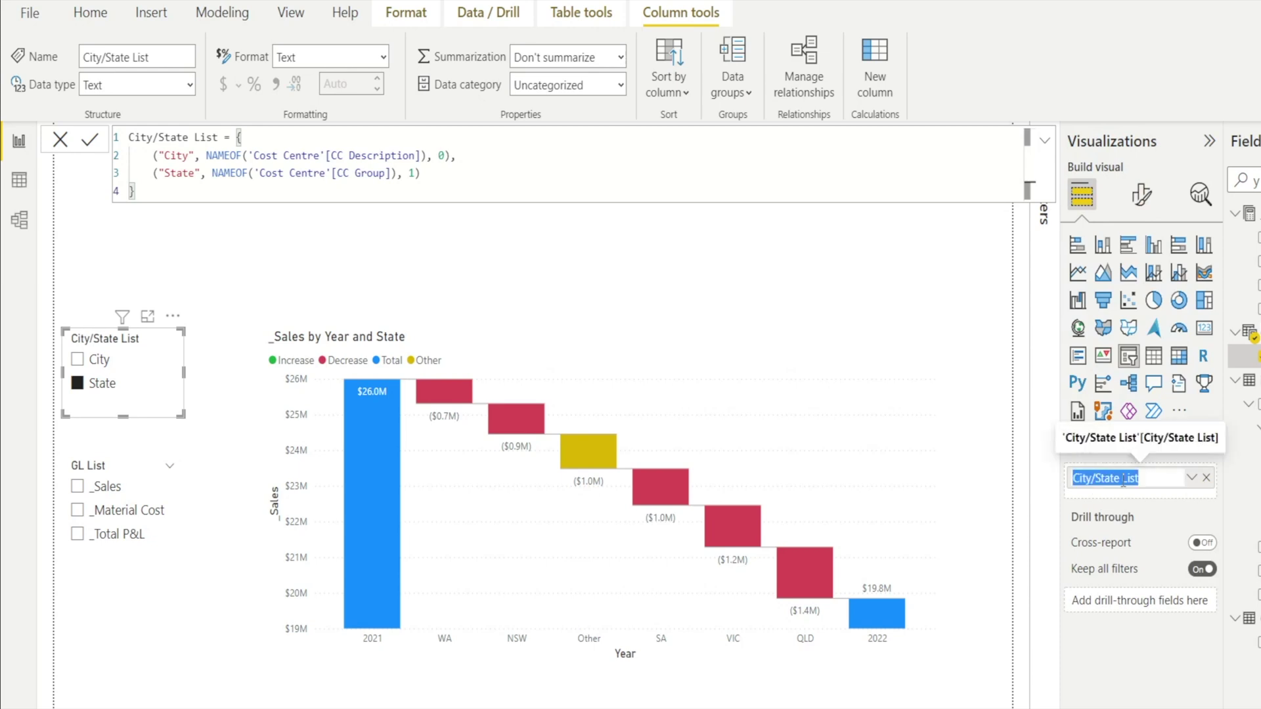
pyautogui.write('Option To Display')
pyautogui.press('Home')
pyautogui.write('Breakdown')
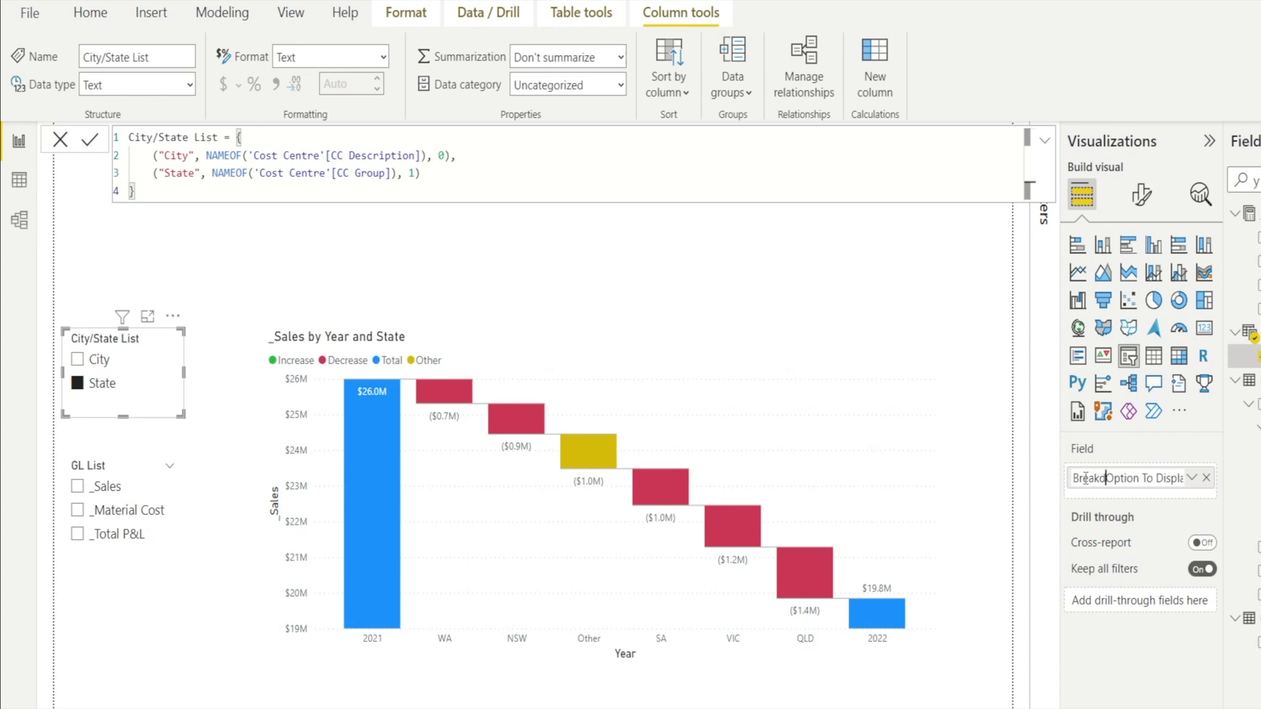
pyautogui.press('Return')
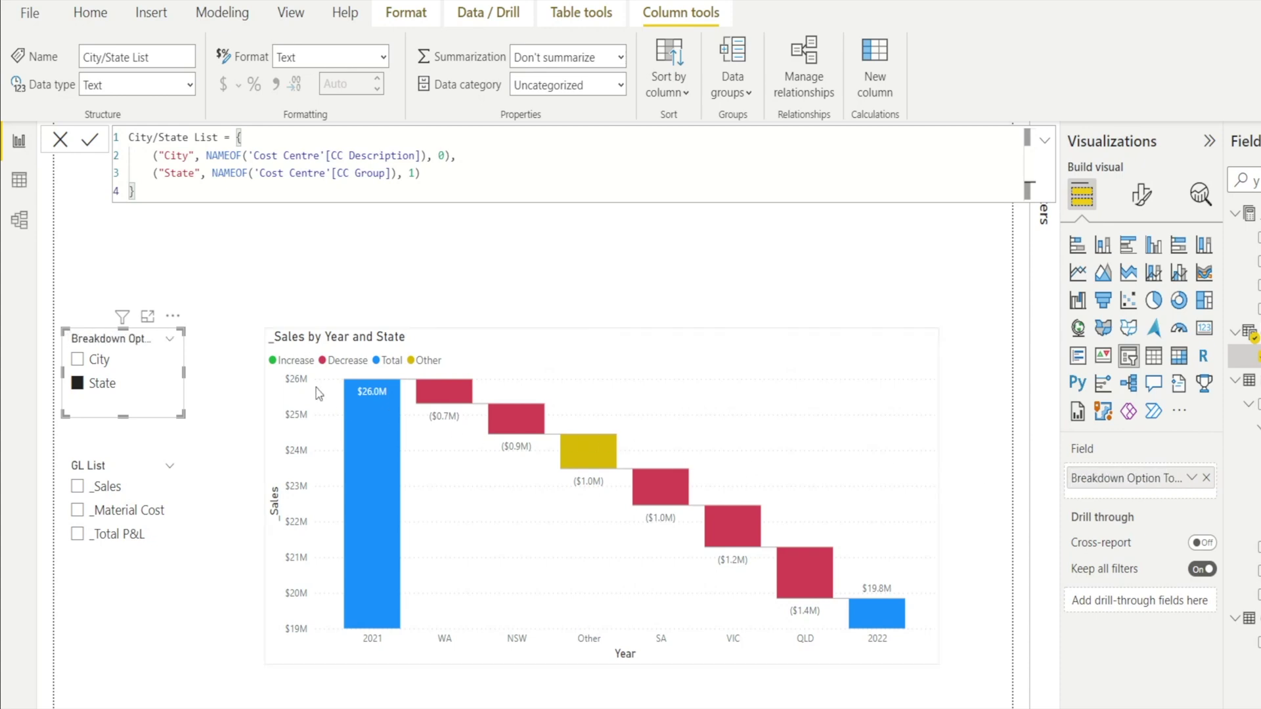
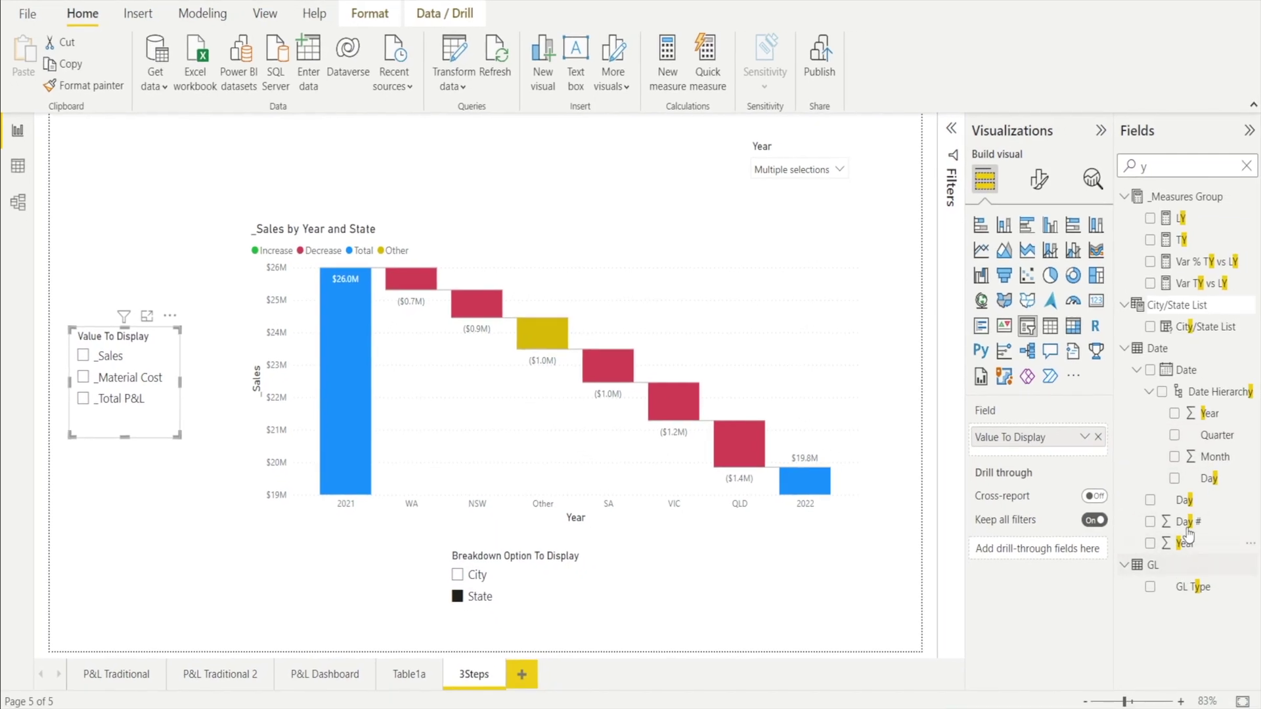
# - Find the GL List parameter and remove the leading underscores from its Sales, Material Cost and Total P&L labels
pyautogui.click(1157, 165)
pyautogui.press('BackSpace')
pyautogui.write('GL')
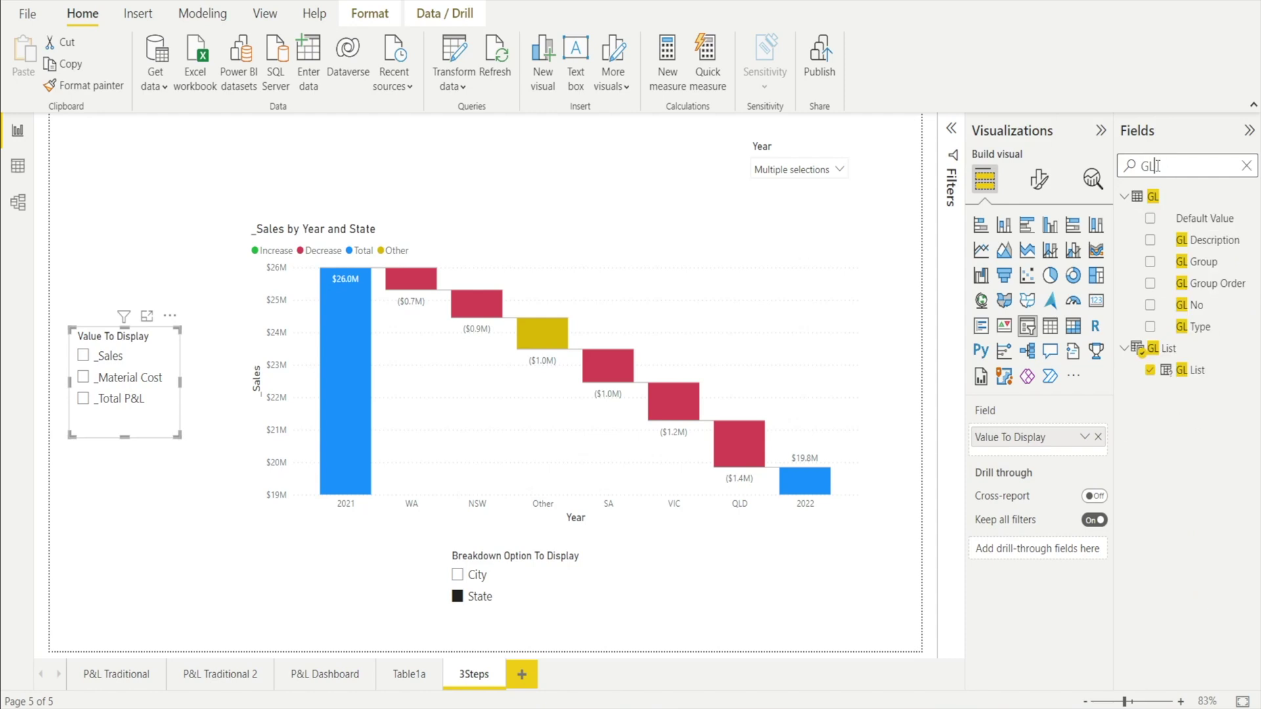
pyautogui.click(1195, 371)
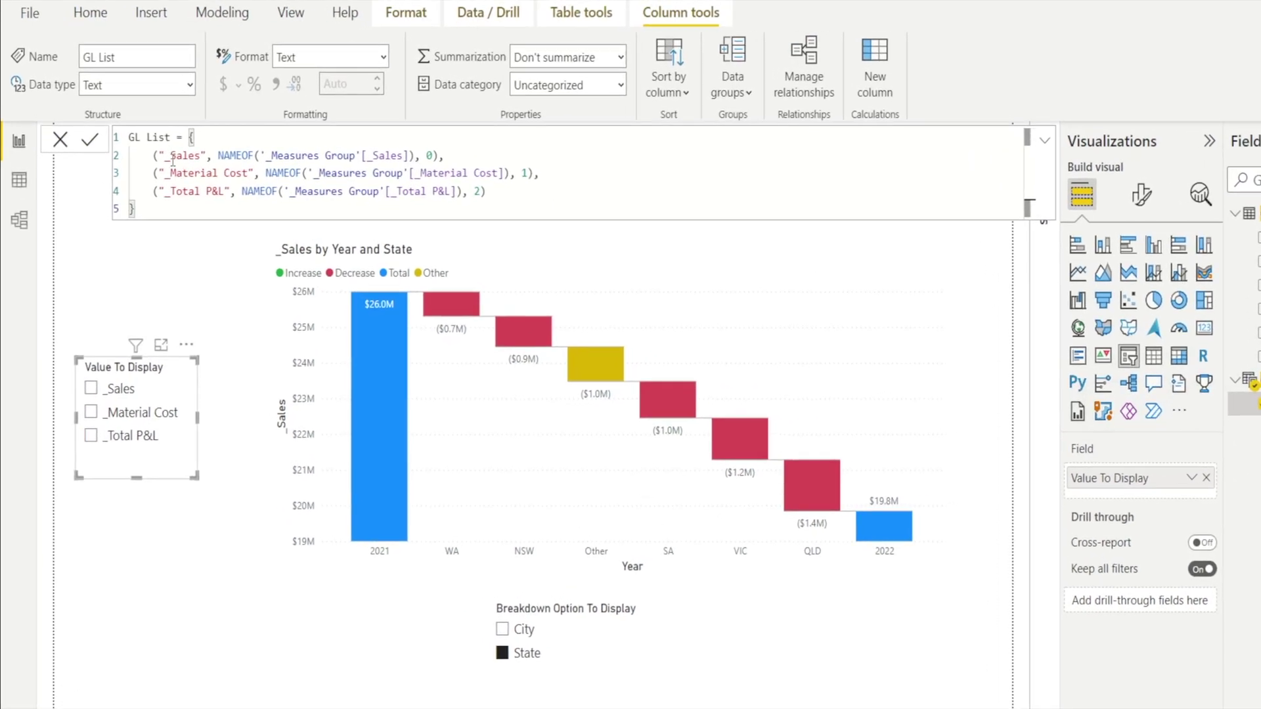
pyautogui.click(172, 158)
pyautogui.press('BackSpace')
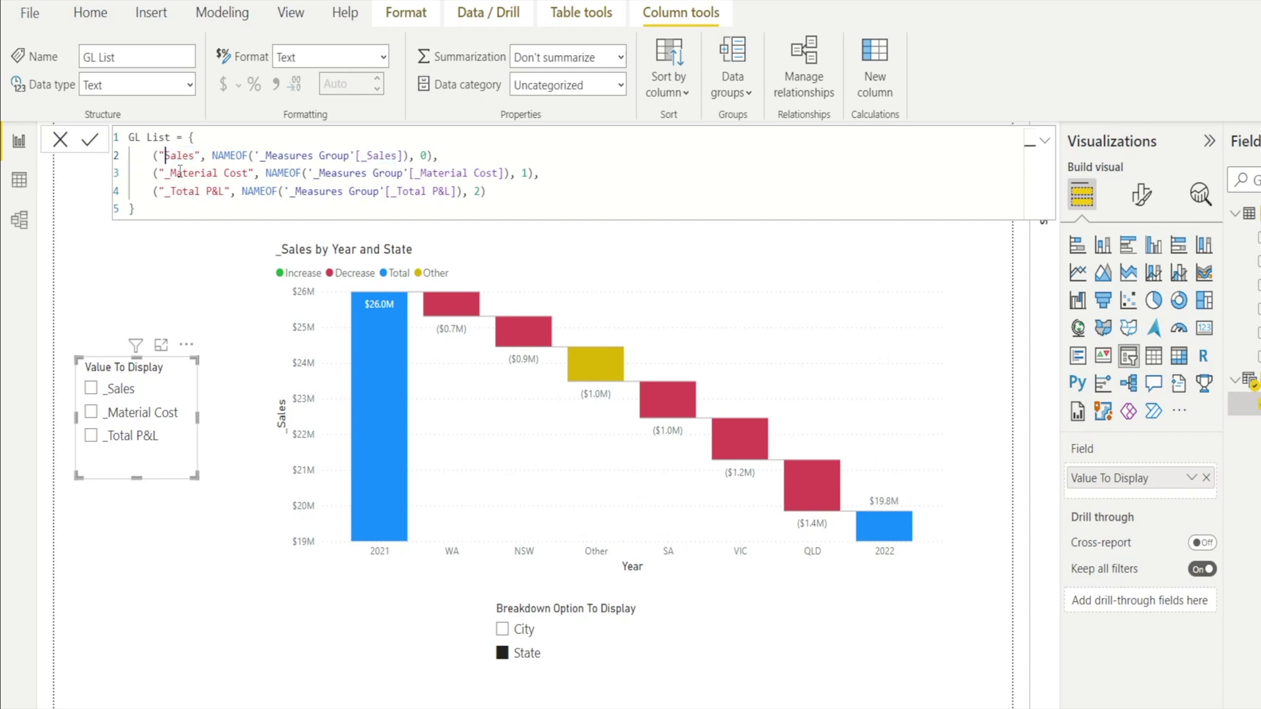
pyautogui.click(175, 176)
pyautogui.press('BackSpace')
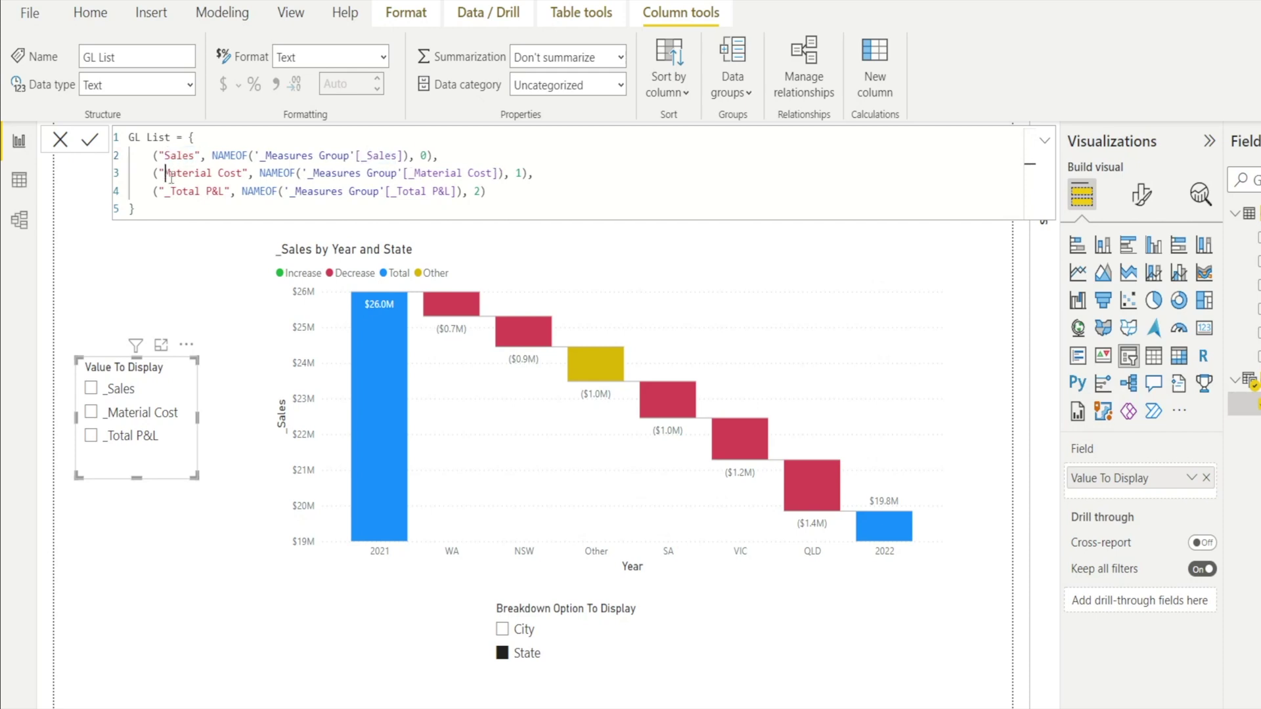
pyautogui.click(172, 191)
pyautogui.press('BackSpace')
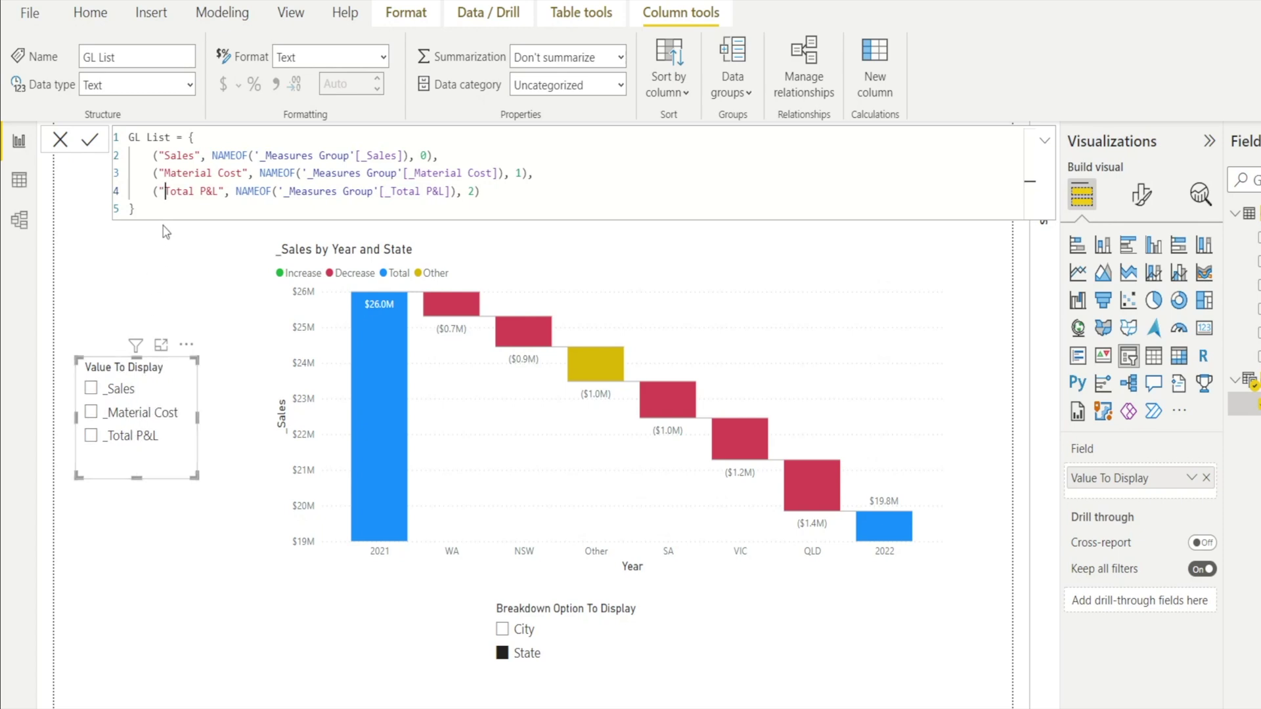
# - Comment out the Material Cost entry in the GL List formula and slightly widen the Value To Display slicer
pyautogui.click(151, 176)
pyautogui.write('--')
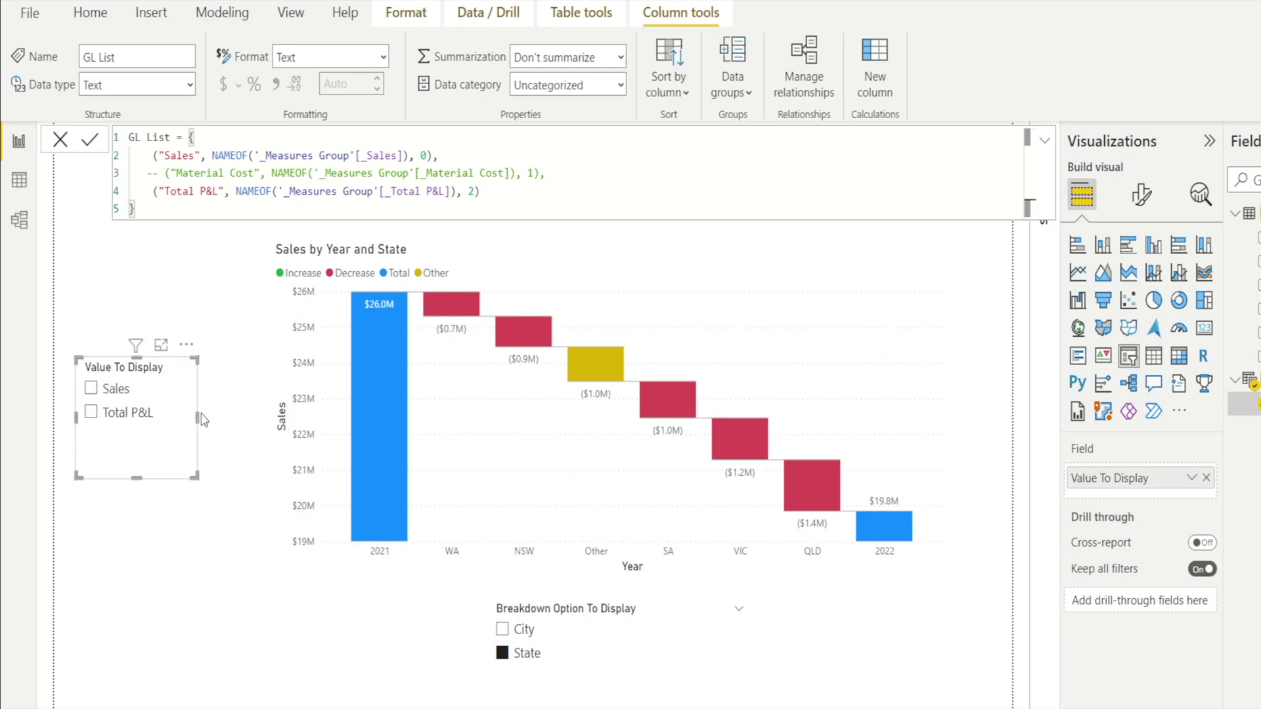
pyautogui.moveTo(198, 414)
pyautogui.mouseDown()
pyautogui.moveTo(234, 427)
pyautogui.moveTo(216, 417)
pyautogui.mouseUp()
# - Shorten the Total P&L label in the GL List formula to P&L
pyautogui.click(200, 192)
pyautogui.press('BackSpace')
pyautogui.press('BackSpace')
pyautogui.press('BackSpace')
pyautogui.press('BackSpace')
pyautogui.press('BackSpace')
pyautogui.press('BackSpace')
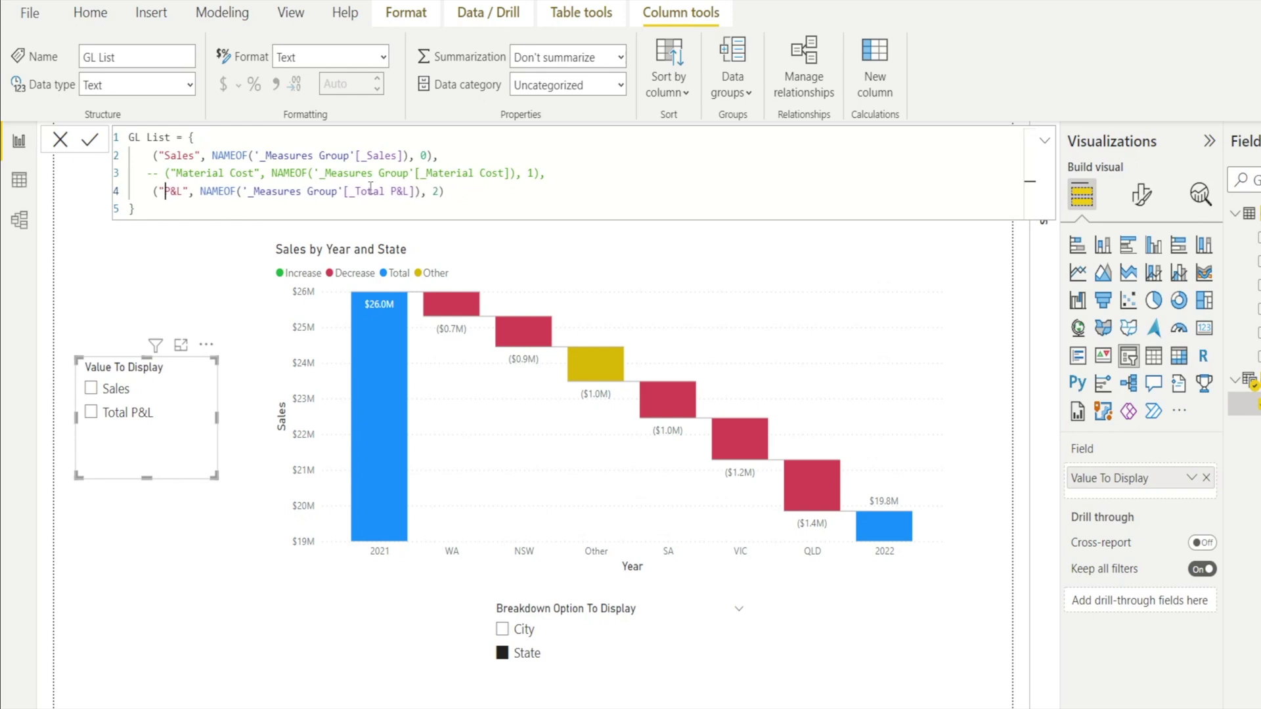
# - Set the order index in the GL List formula to 2 for Sales and 0 for P&L
pyautogui.doubleClick(425, 155)
pyautogui.write('2')
pyautogui.doubleClick(436, 191)
pyautogui.write('0')
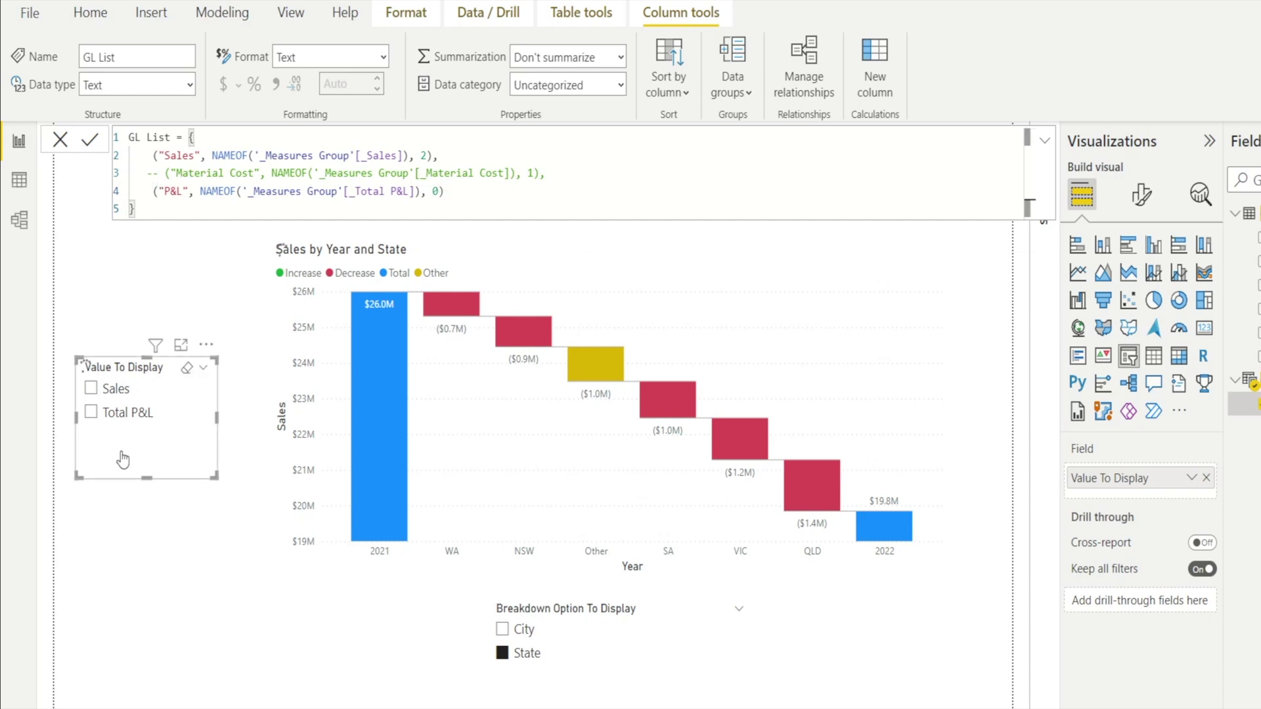
pyautogui.click(191, 610)
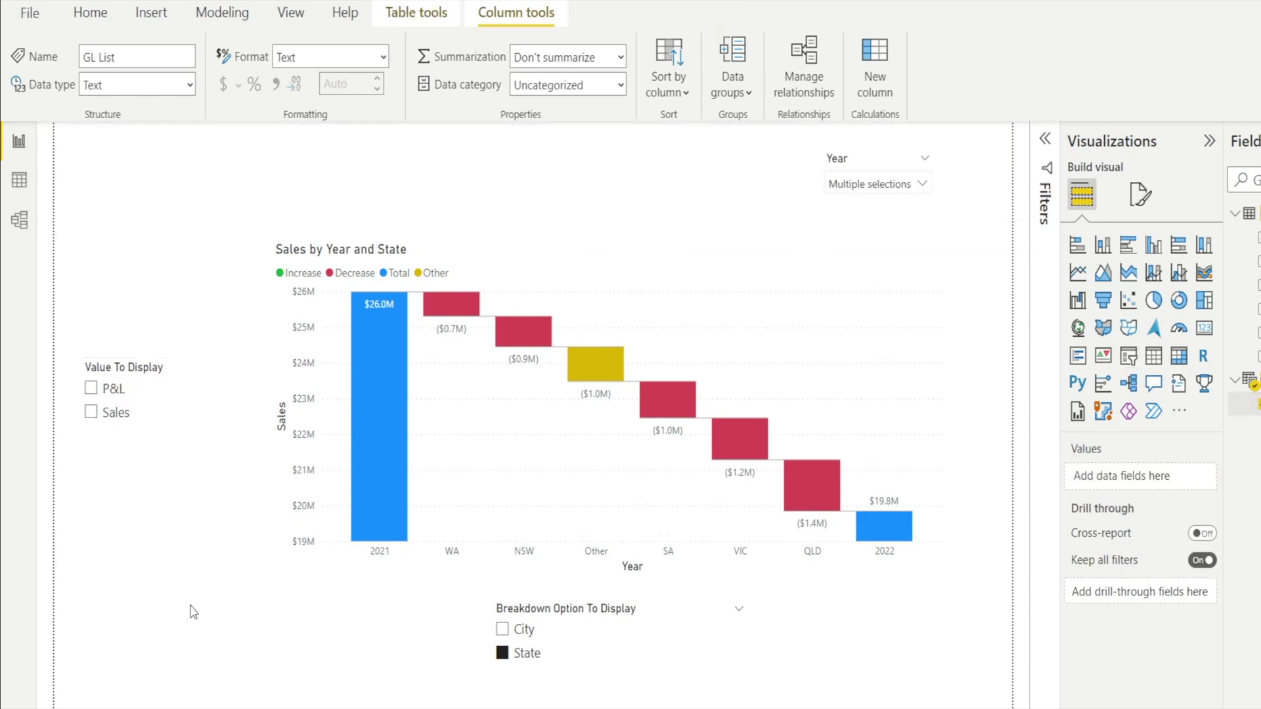
# - Test the waterfall with P&L and Sales values, City and State breakdowns, and both breakdowns selected together
pyautogui.click(92, 389)
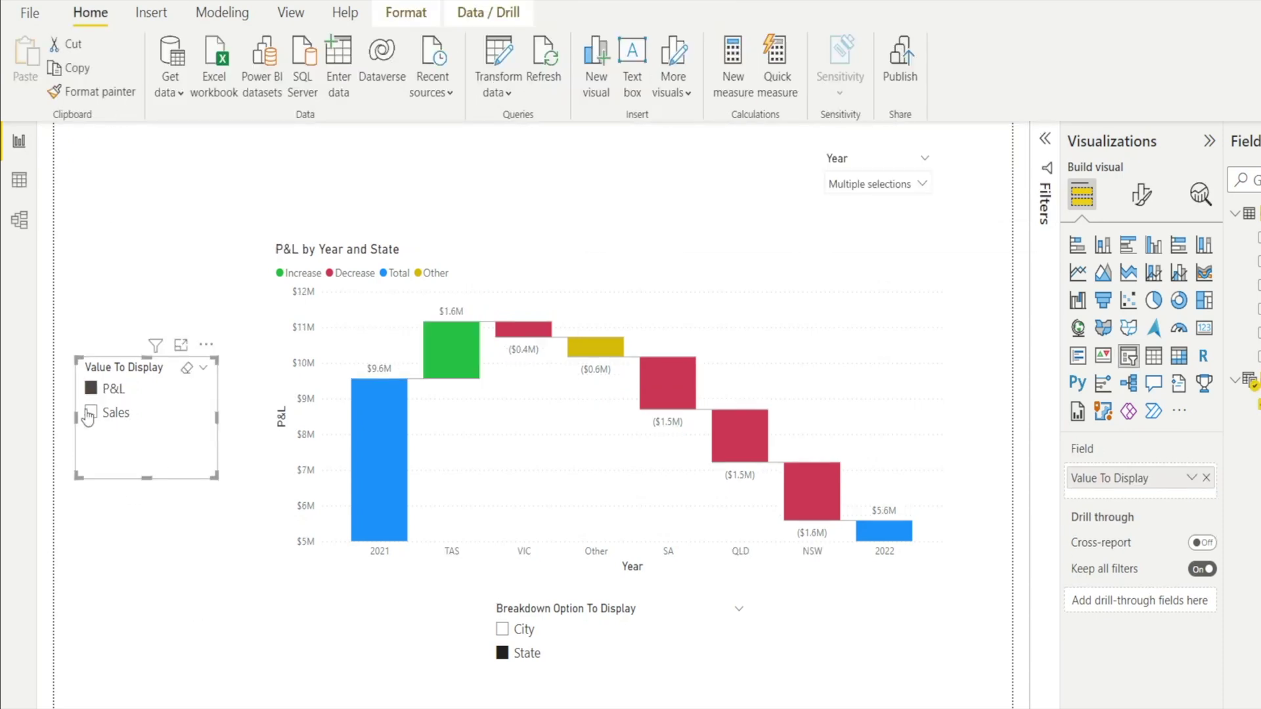
pyautogui.click(91, 413)
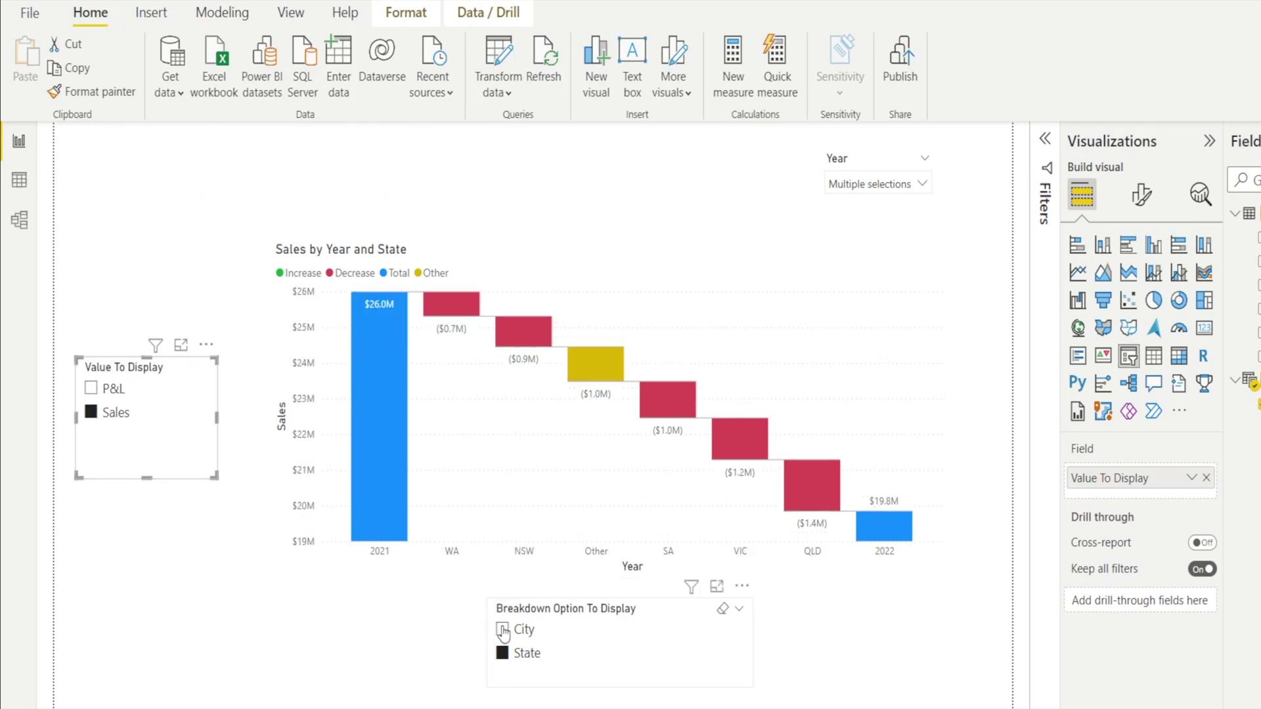
pyautogui.click(503, 631)
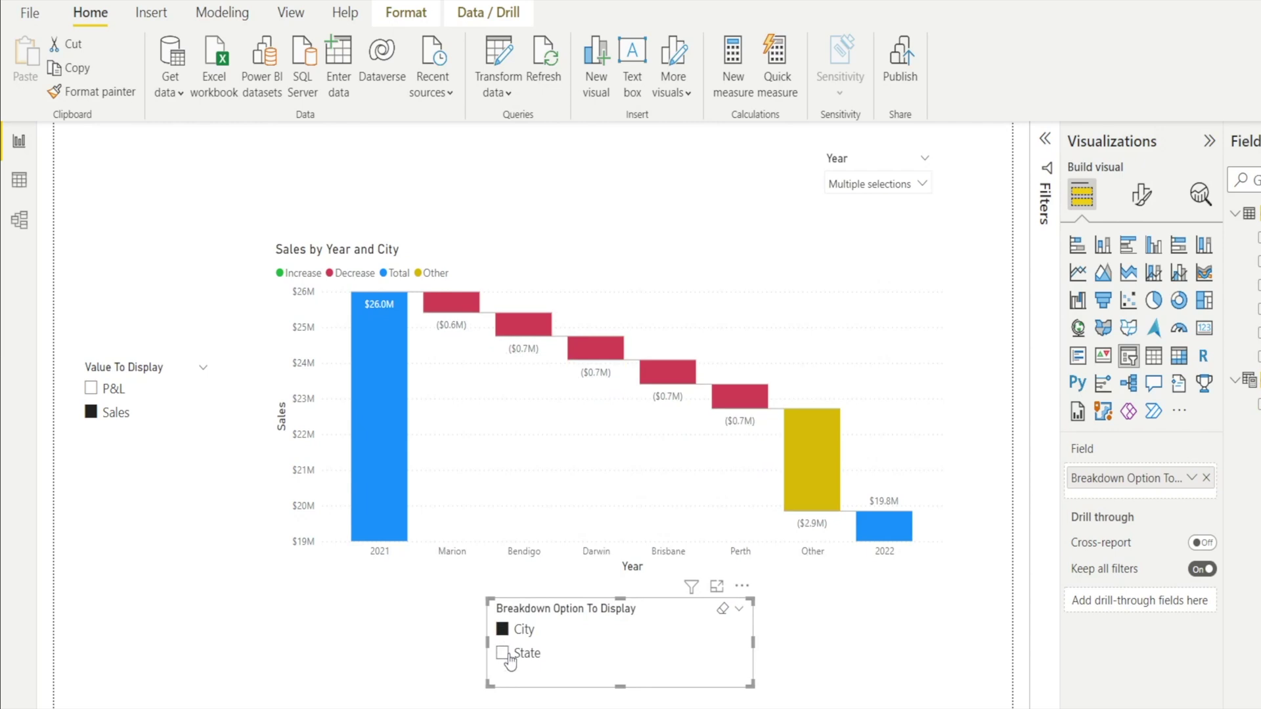
pyautogui.click(504, 654)
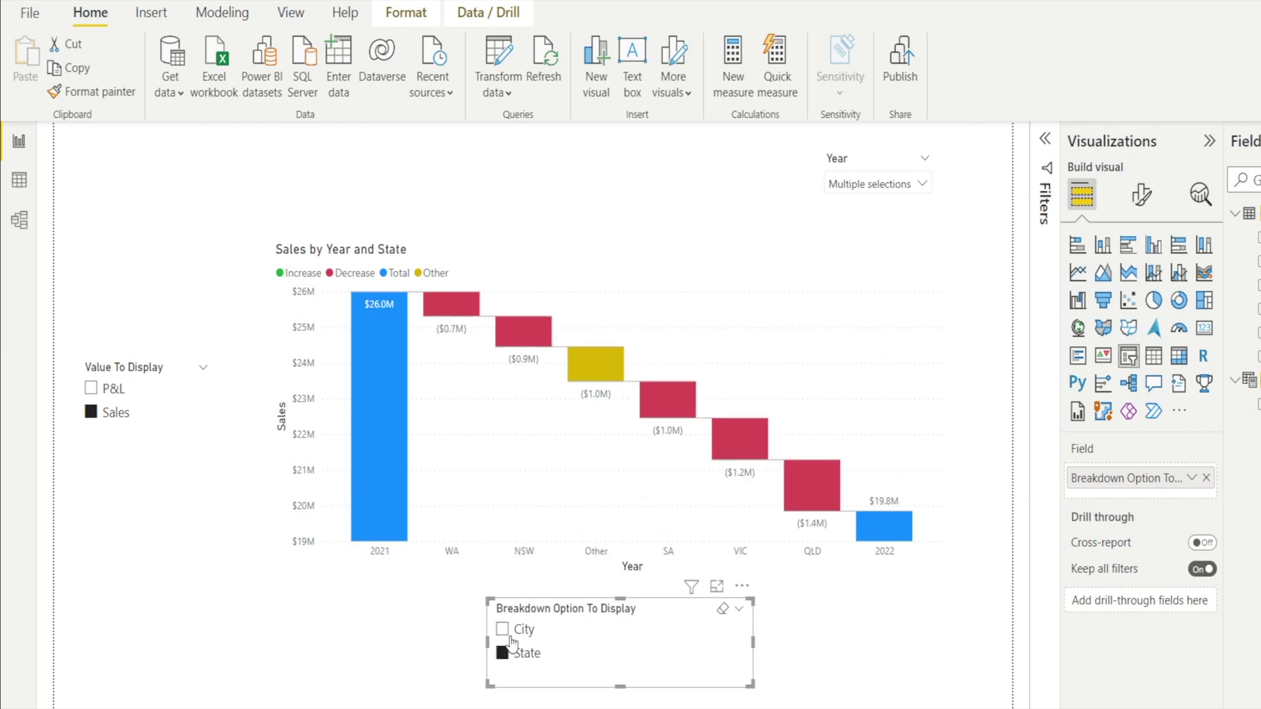
pyautogui.keyDown('ctrl'); pyautogui.click(503, 630); pyautogui.keyUp('ctrl')
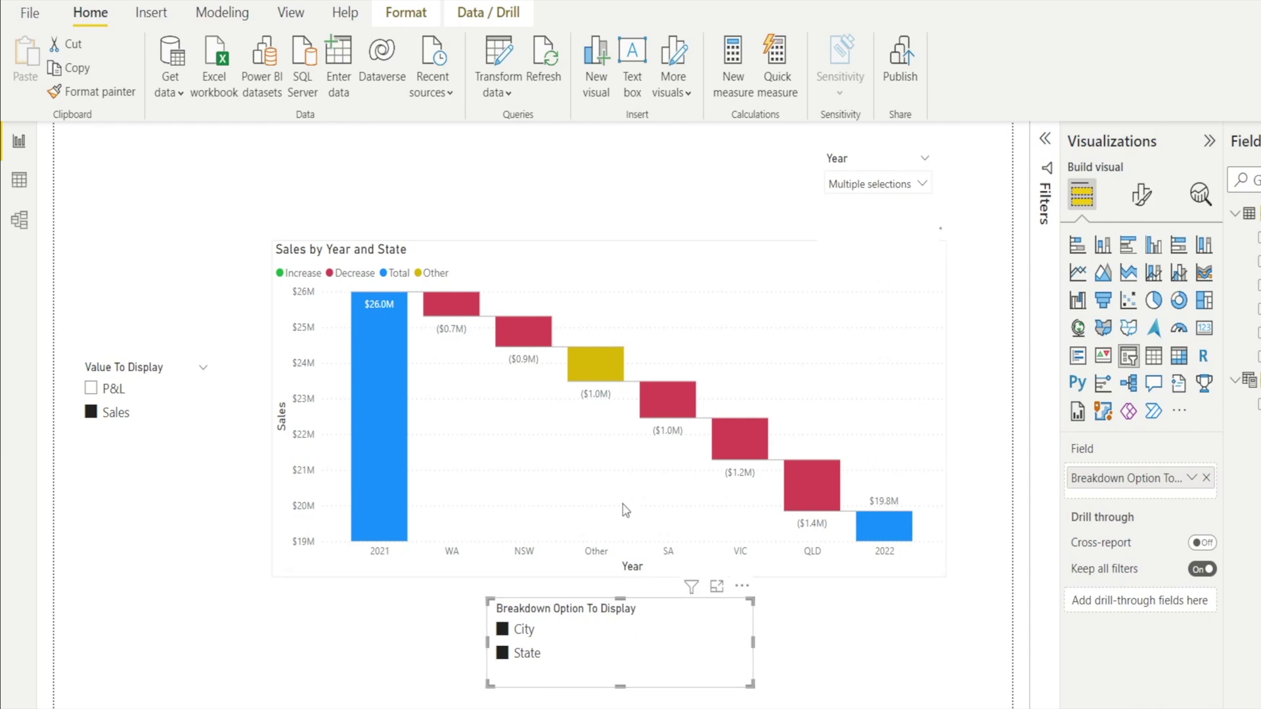
pyautogui.click(505, 654)
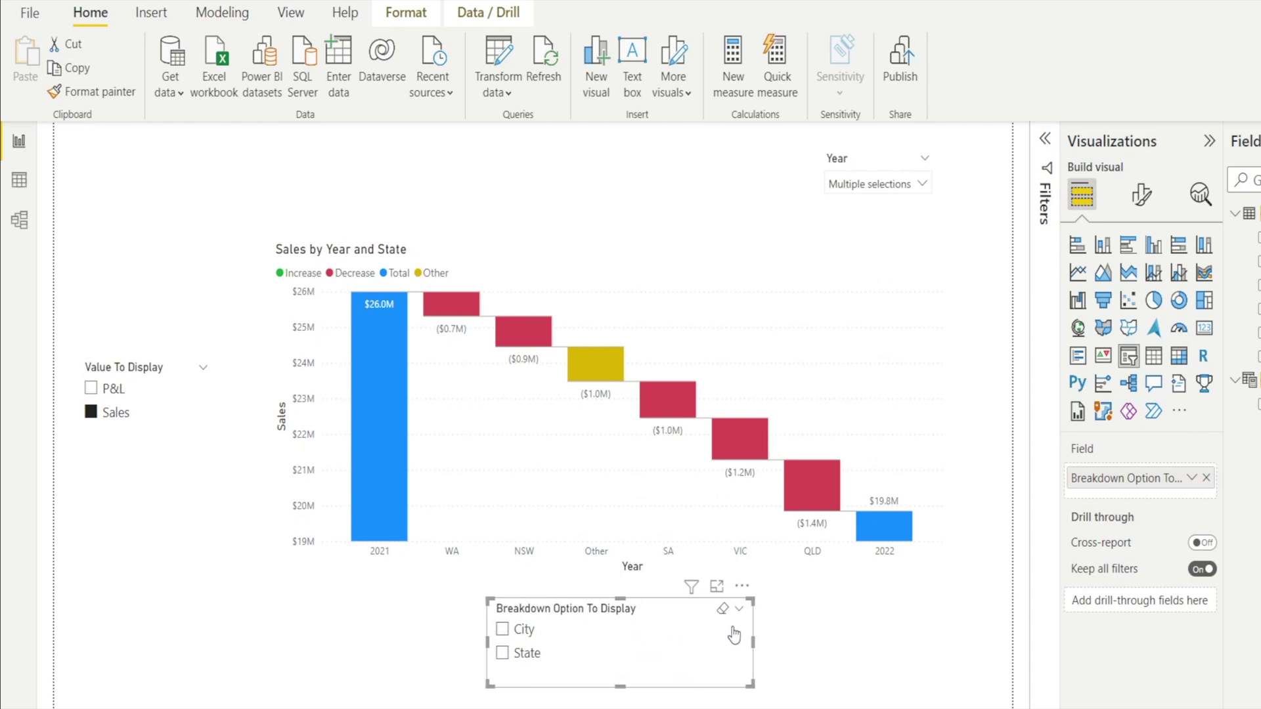
# - Turn on single select for the Breakdown Option To Display and Value To Display slicers
pyautogui.click(1141, 194)
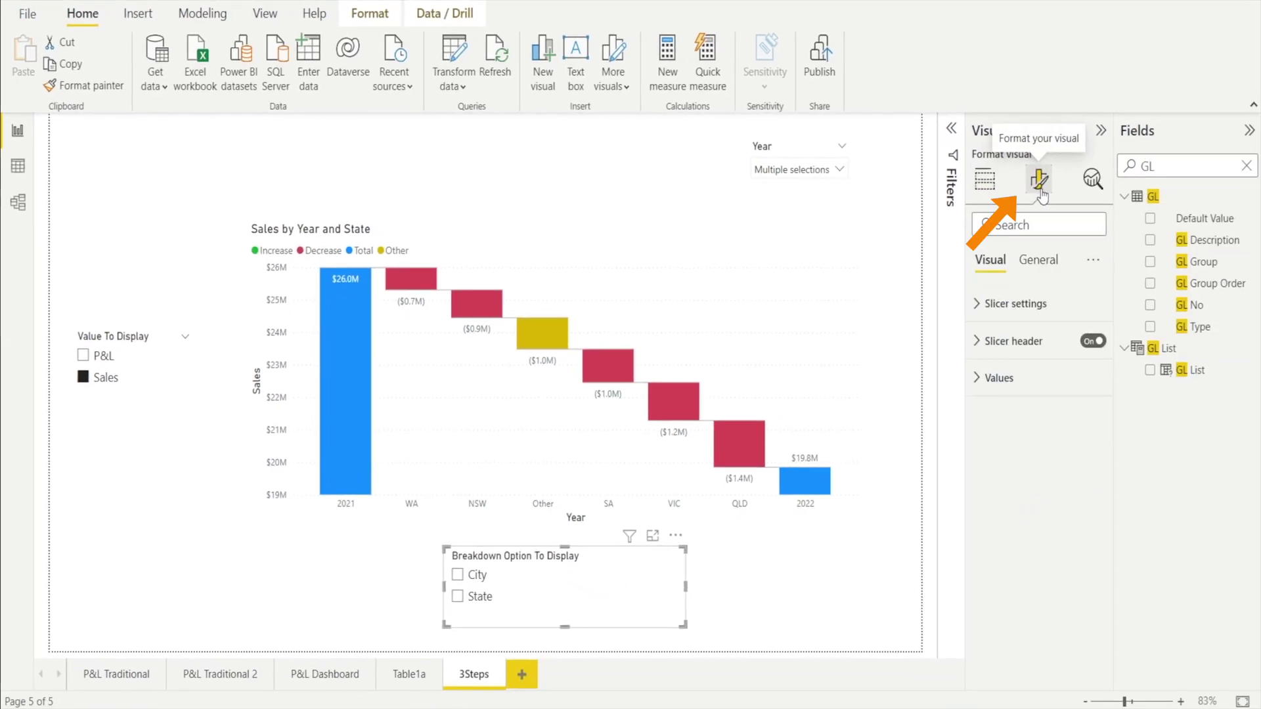
pyautogui.click(984, 306)
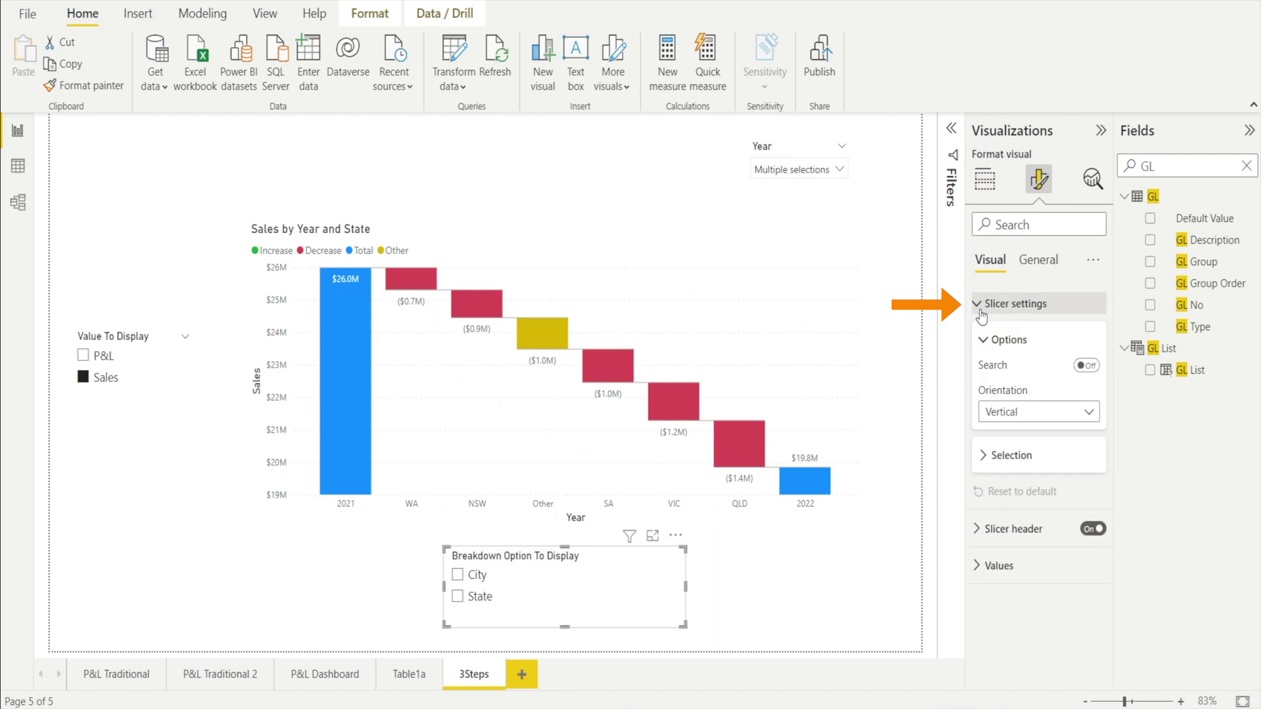
pyautogui.click(984, 457)
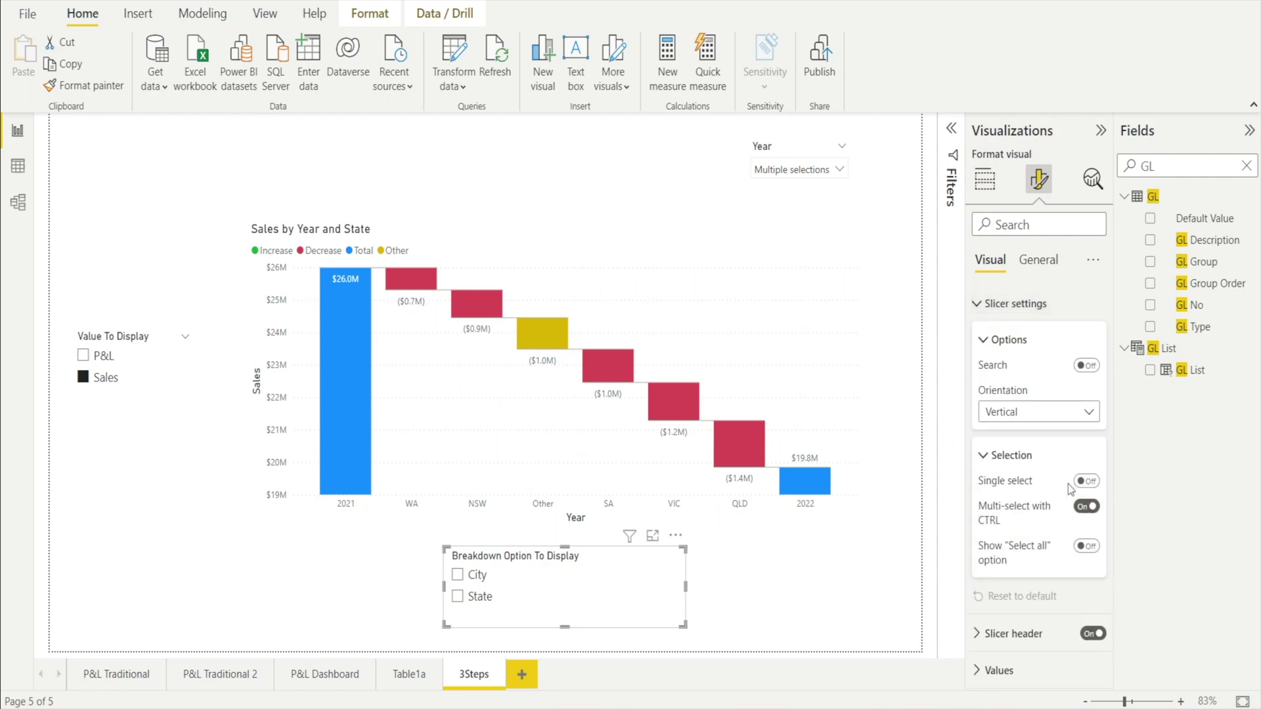
pyautogui.click(1093, 482)
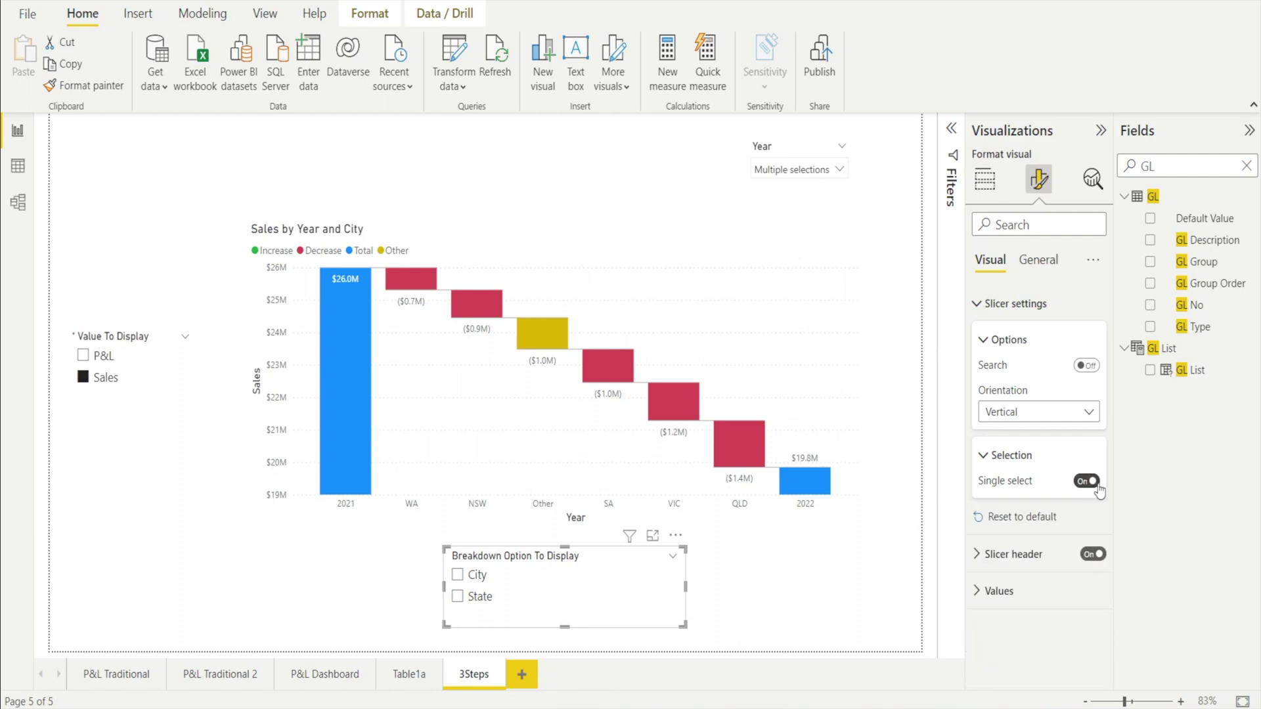
pyautogui.click(178, 378)
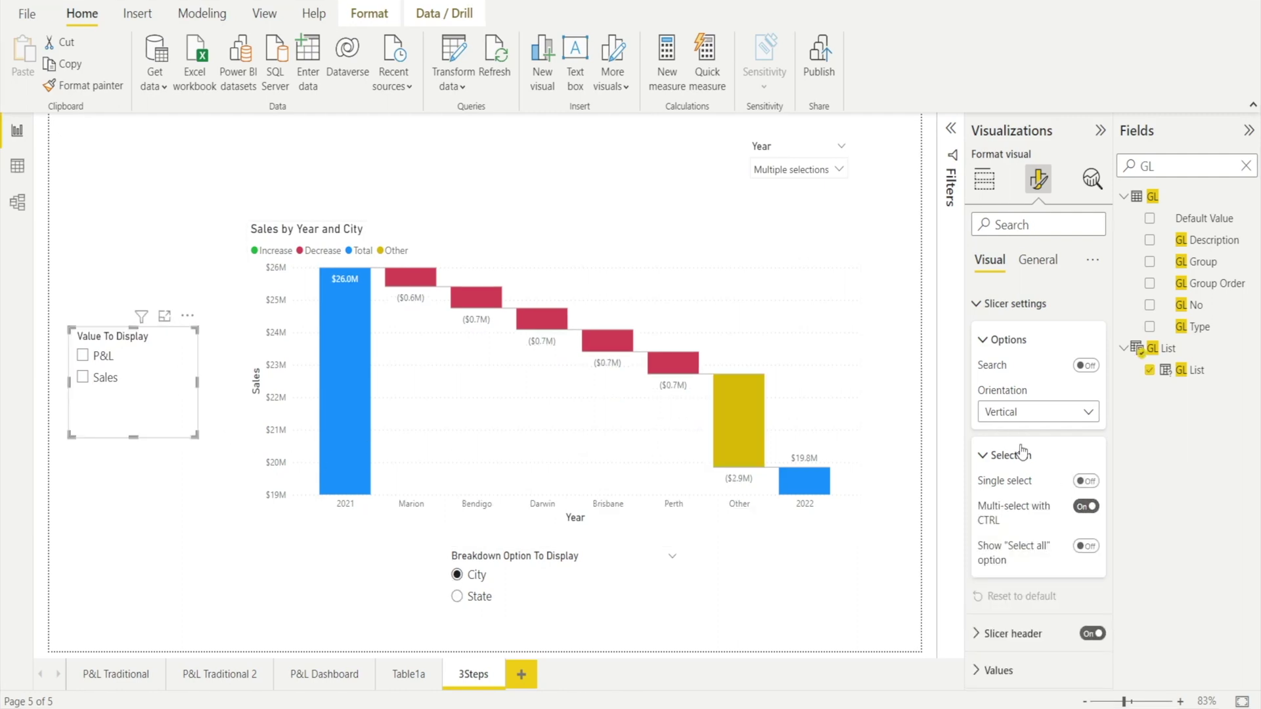
pyautogui.click(1087, 483)
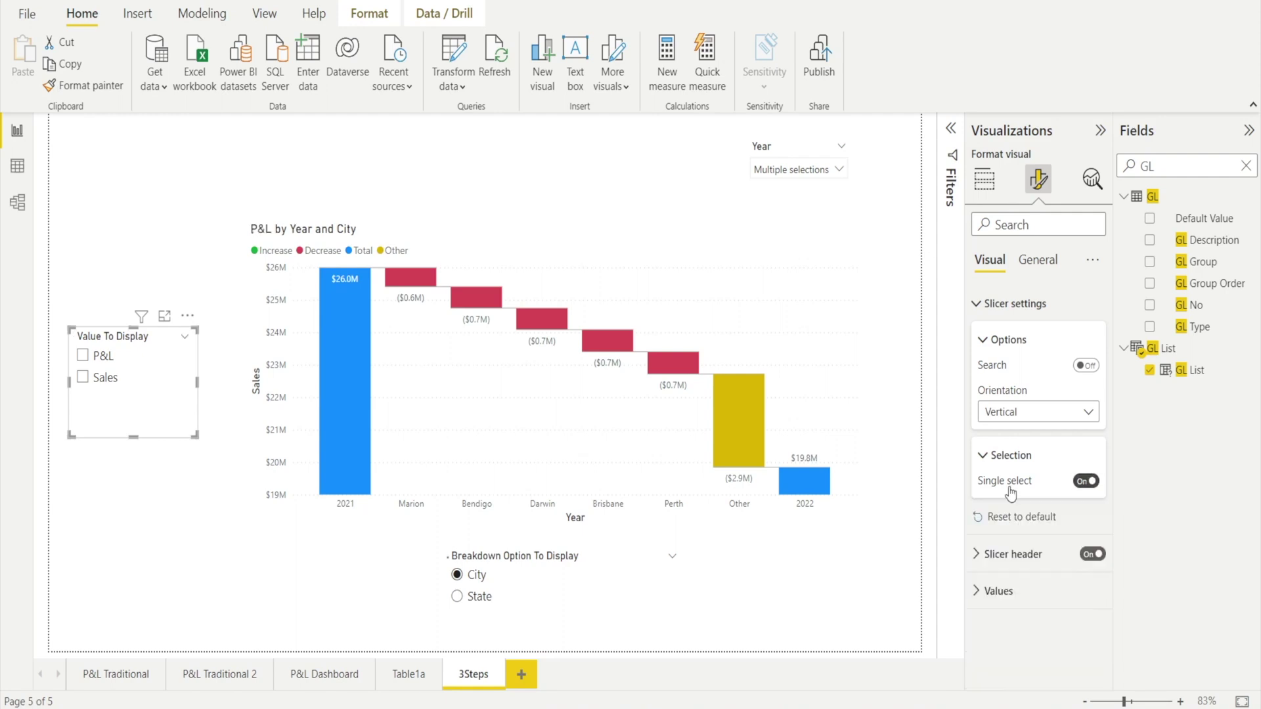
# - Test single selection with Sales and P&L values and State and City breakdowns, ending on P&L by City
pyautogui.click(86, 381)
pyautogui.click(84, 362)
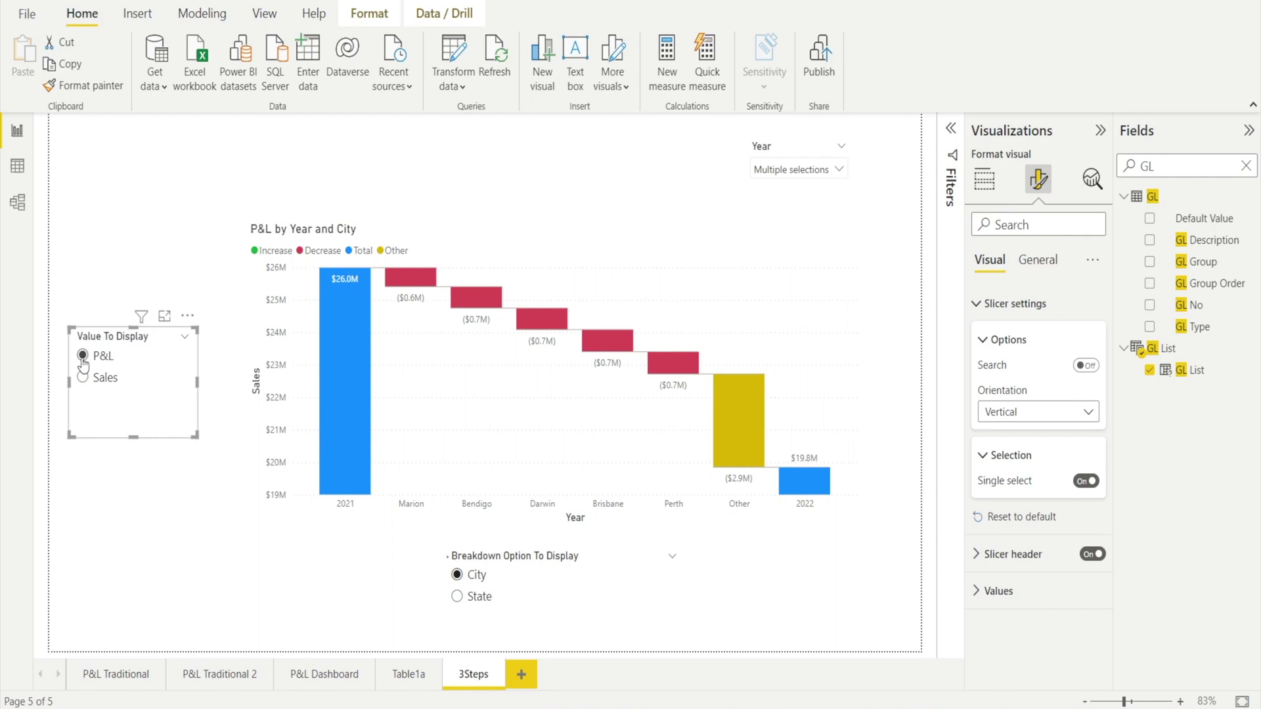
pyautogui.click(457, 596)
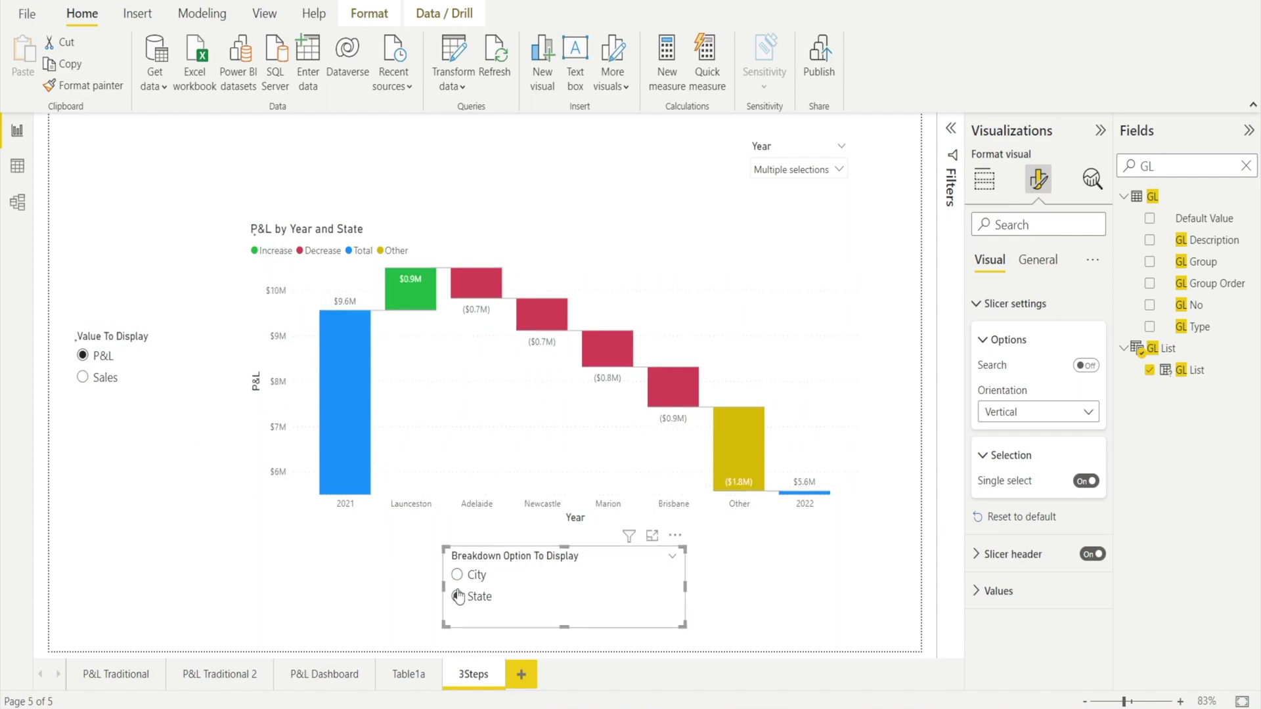
pyautogui.click(458, 577)
pyautogui.click(671, 637)
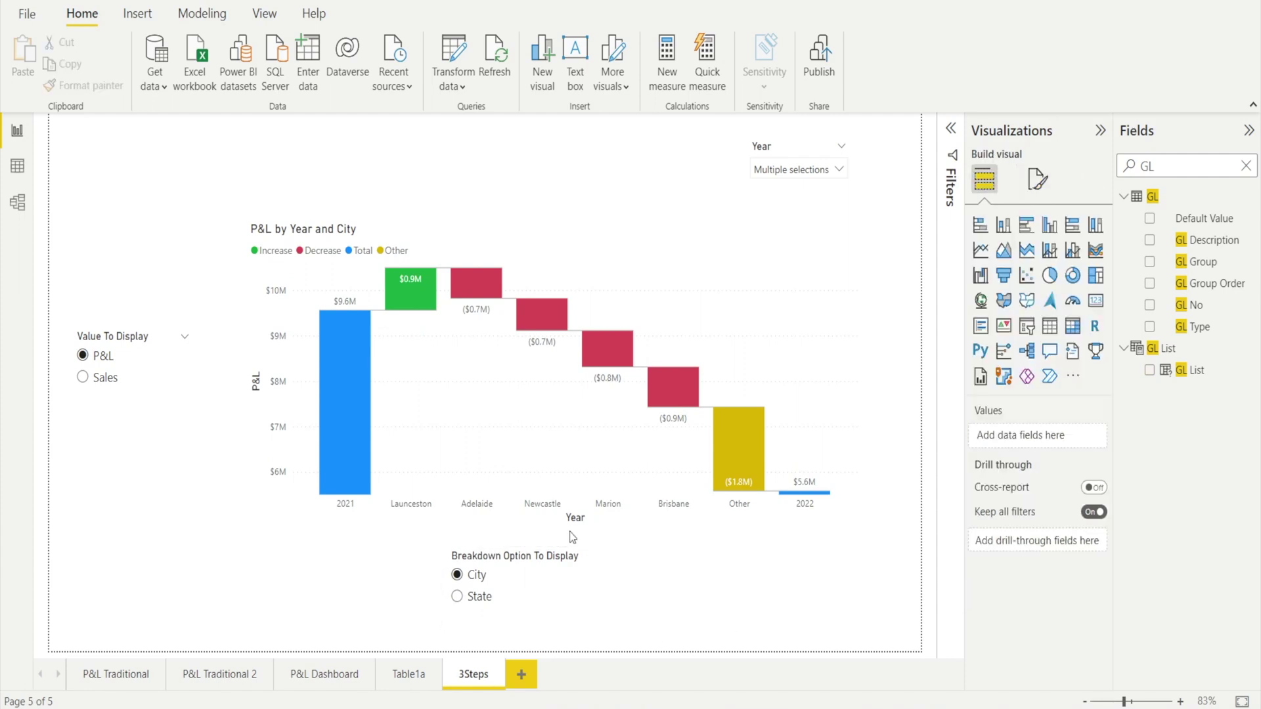
# - Turn off the X-axis title on the P&L waterfall chart
pyautogui.click(590, 524)
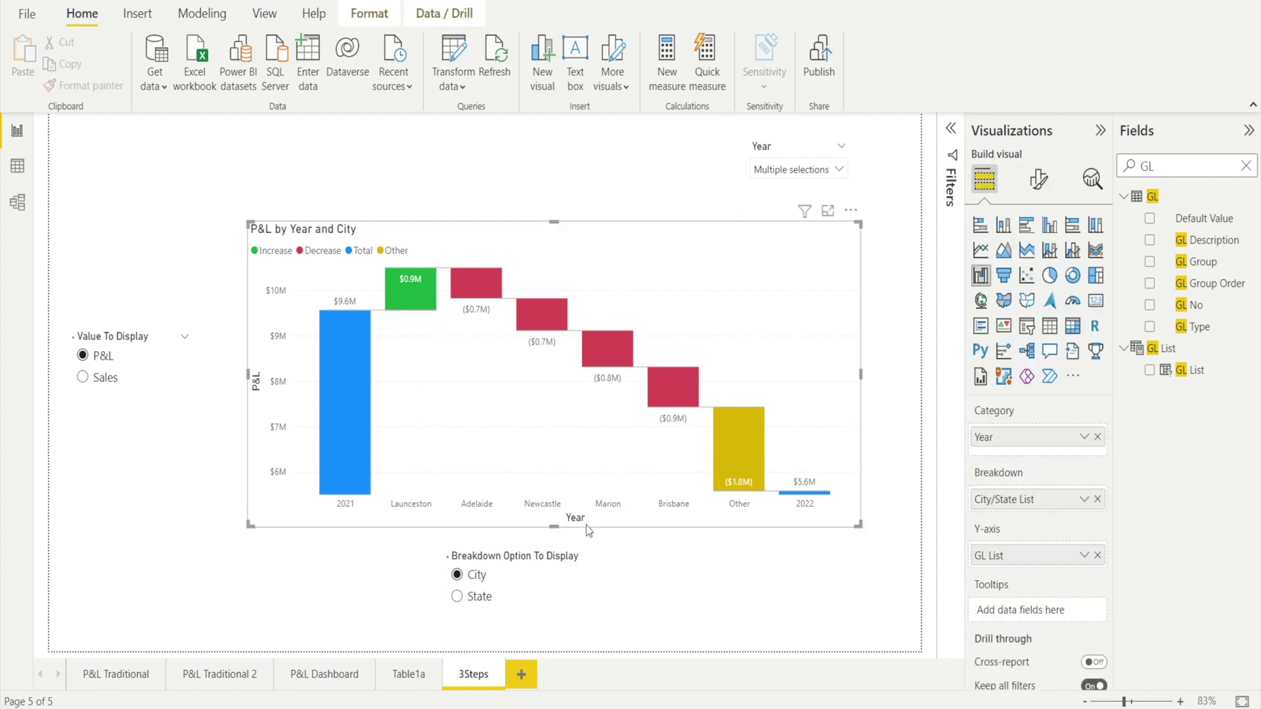
pyautogui.click(1040, 180)
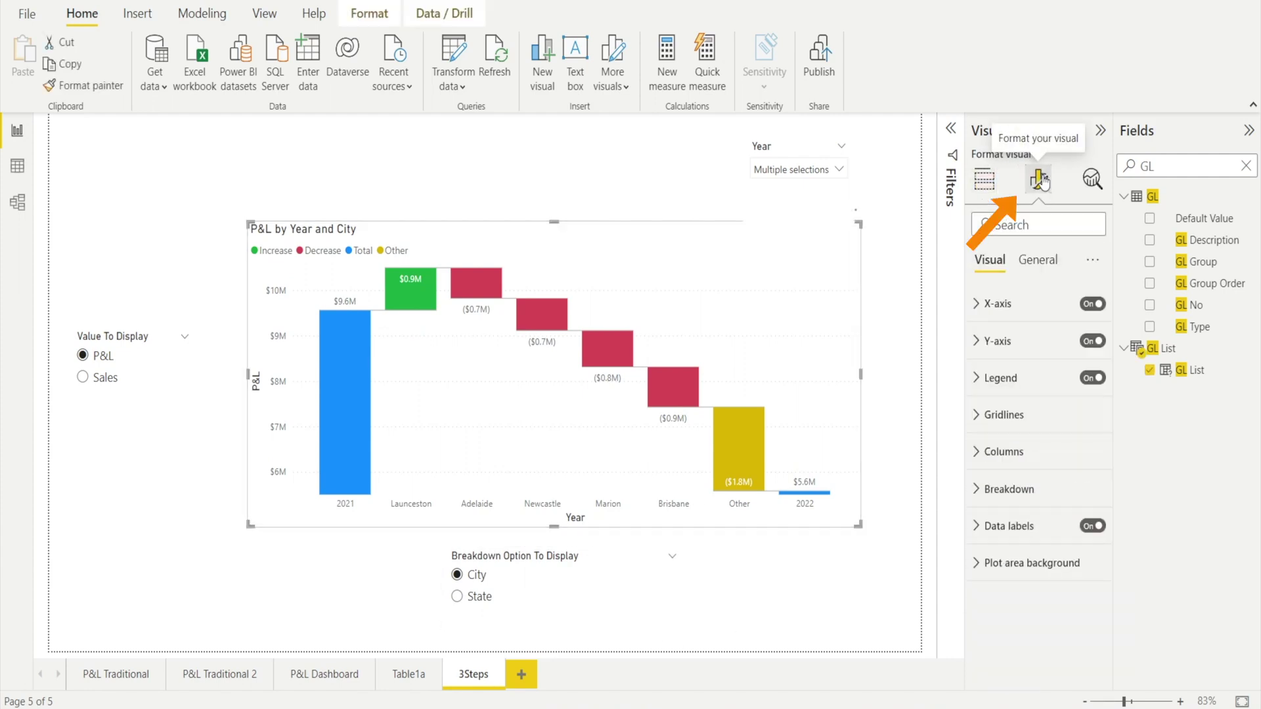
pyautogui.click(977, 309)
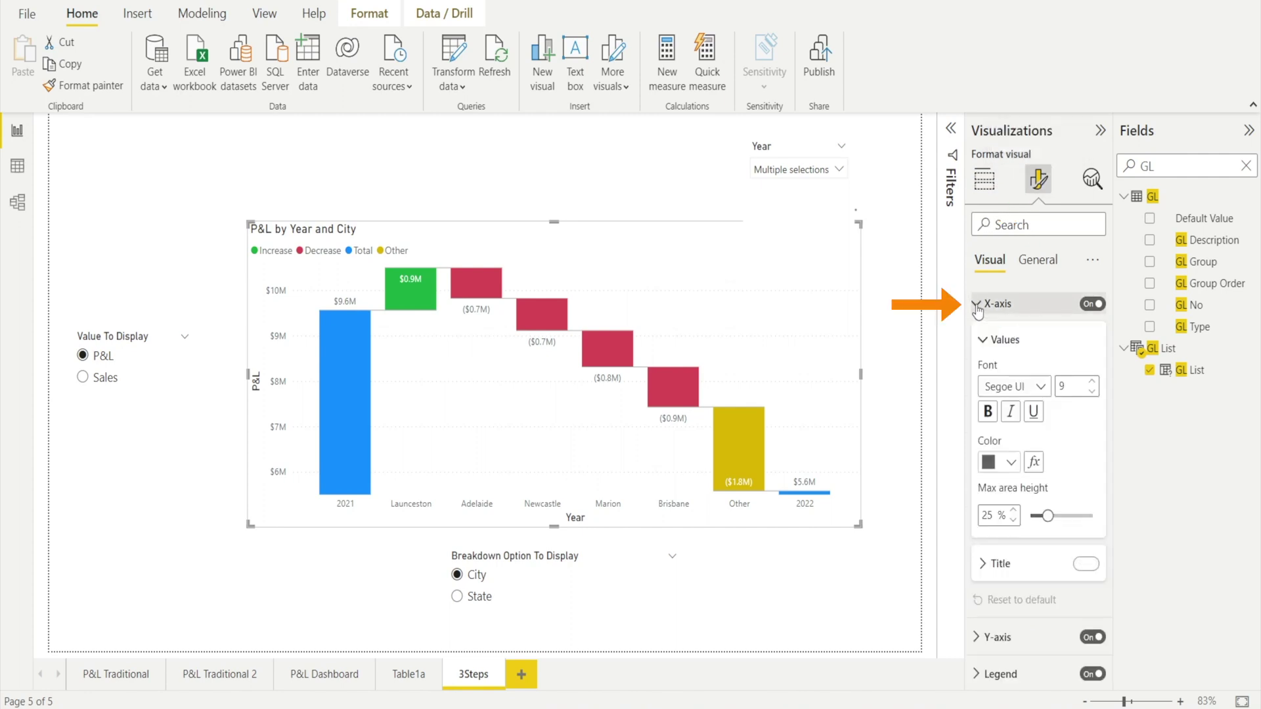
pyautogui.click(1085, 563)
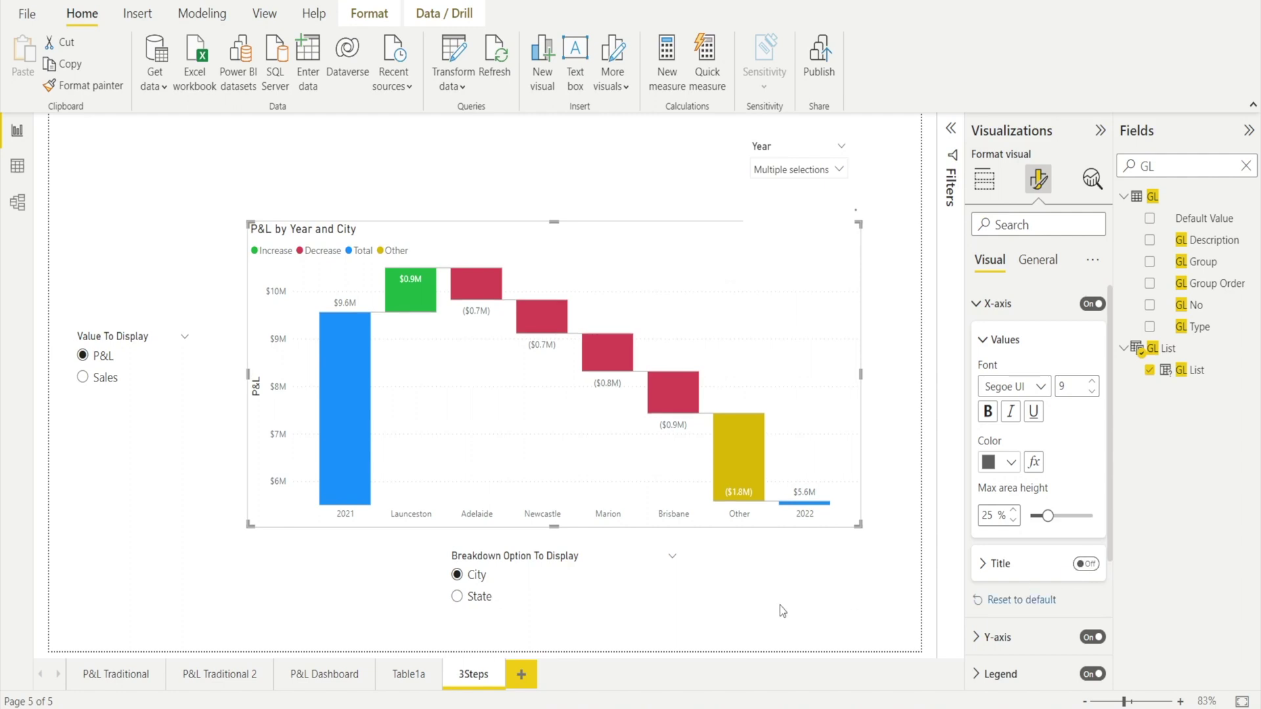
pyautogui.click(751, 613)
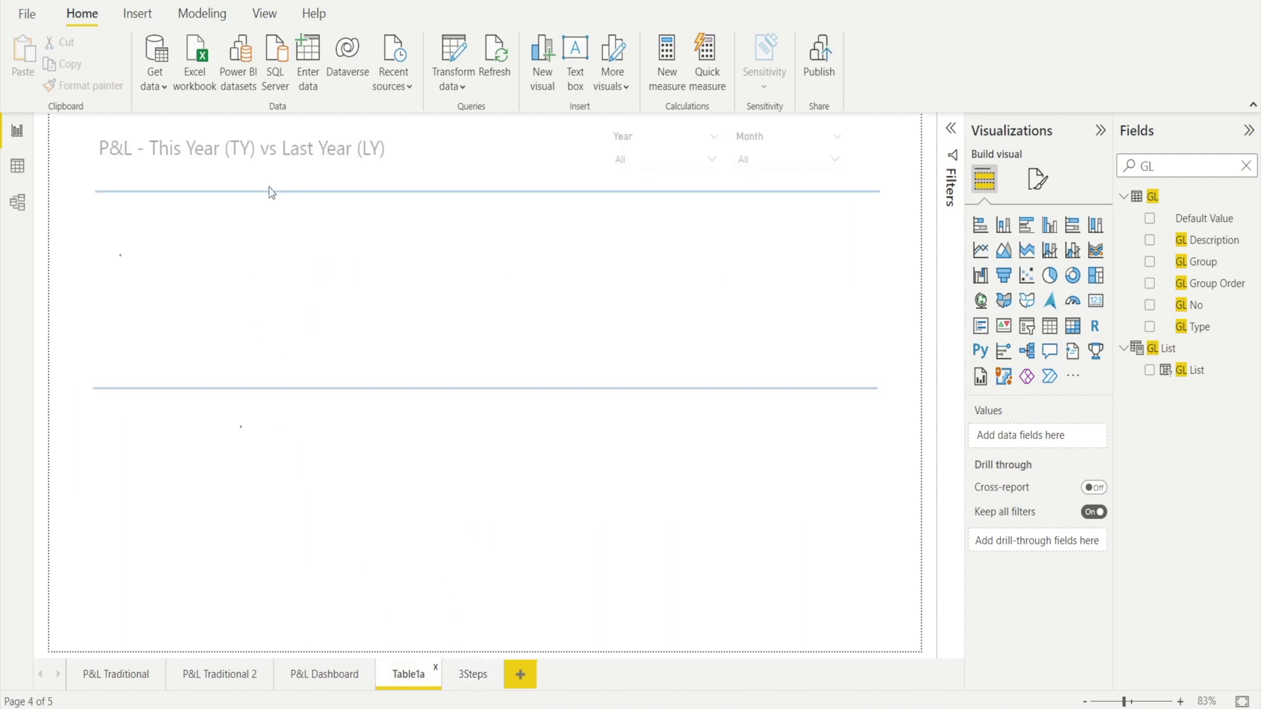
# - Copy the "P&L - This Year (TY) vs Last Year (LY)" title text box from the Table1a page to the 3Steps page
pyautogui.click(267, 173)
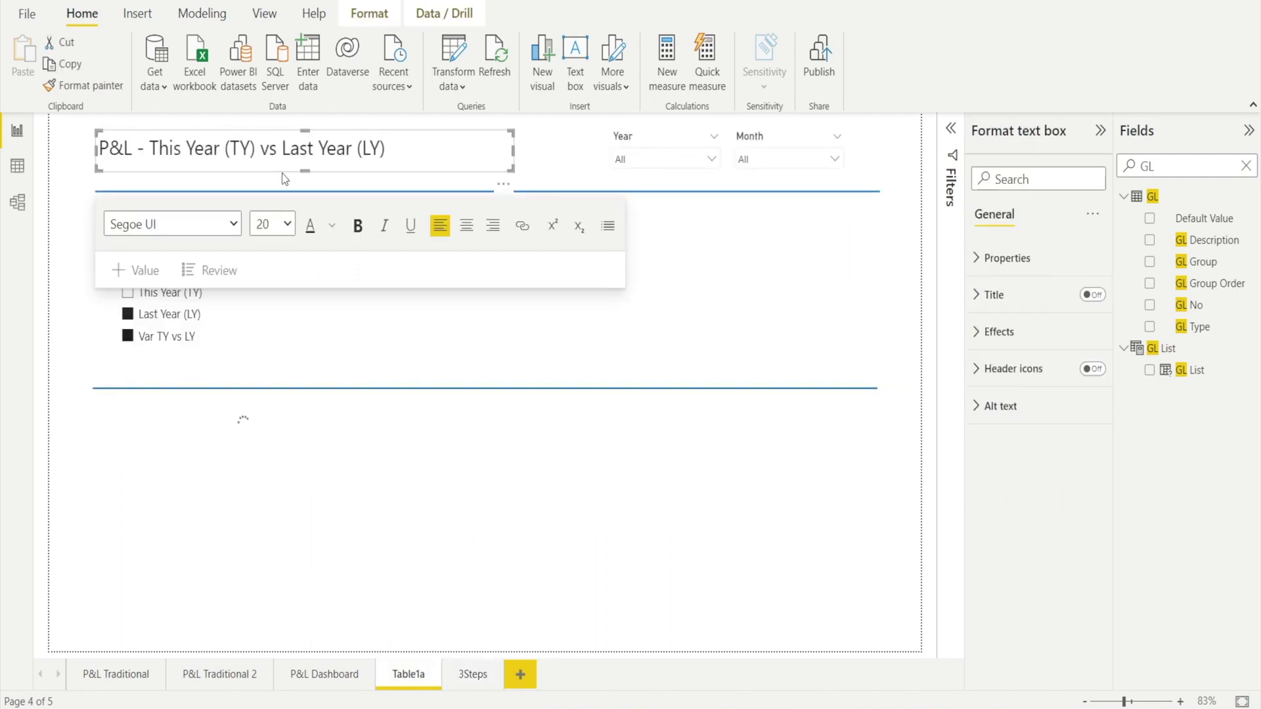
pyautogui.click(284, 178)
pyautogui.click(282, 148)
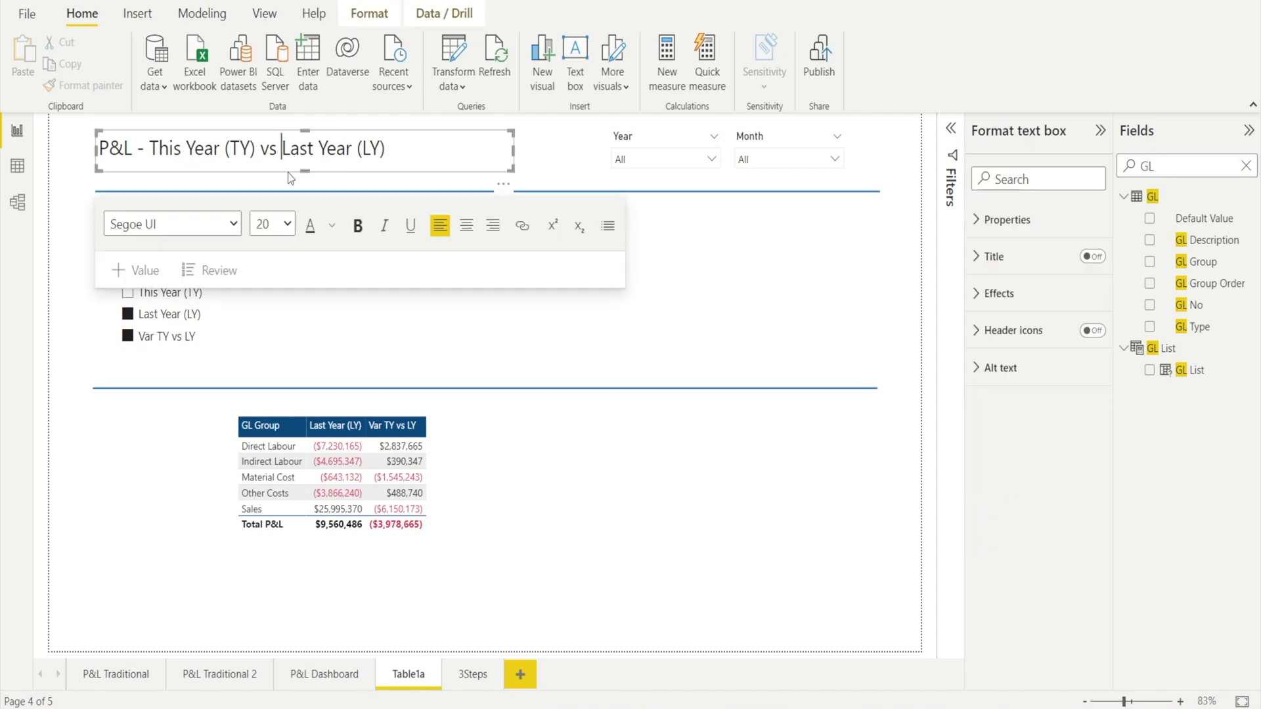
pyautogui.click(474, 675)
# - Change the pasted title on the 3Steps page to read "P&L Waterfall Charts", removing the year comparison wording
pyautogui.click(158, 148)
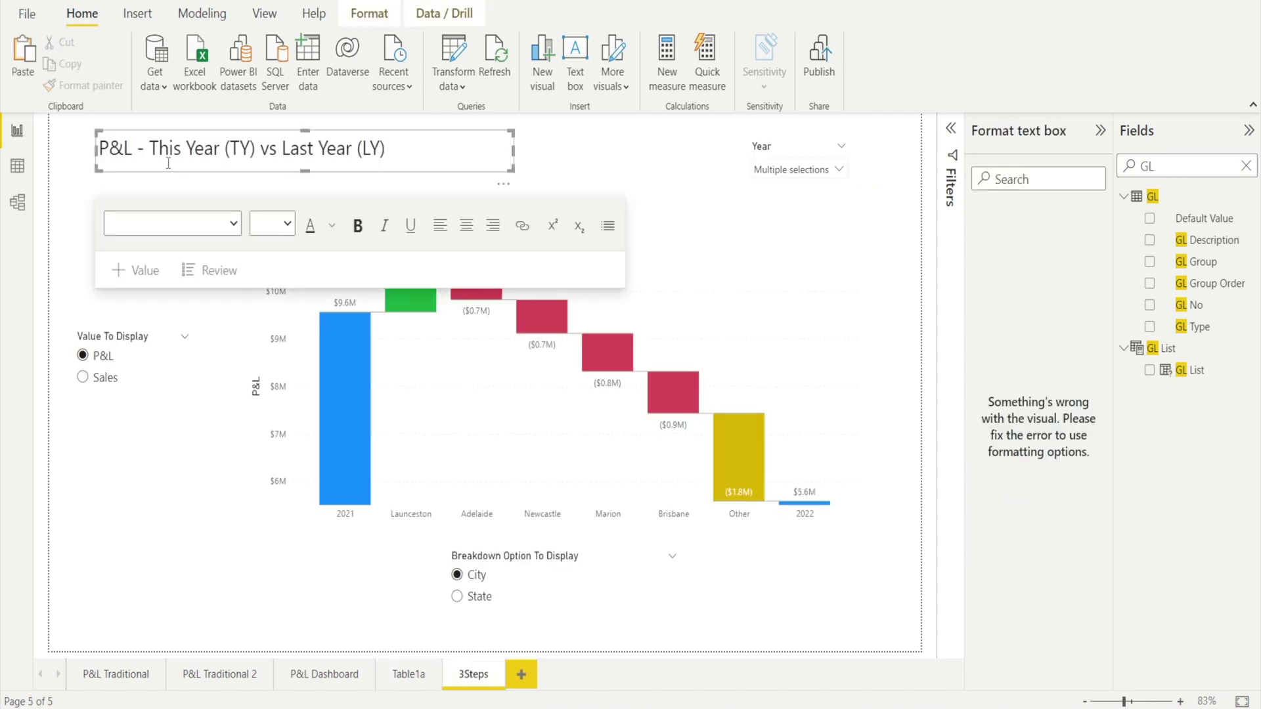
pyautogui.click(132, 148)
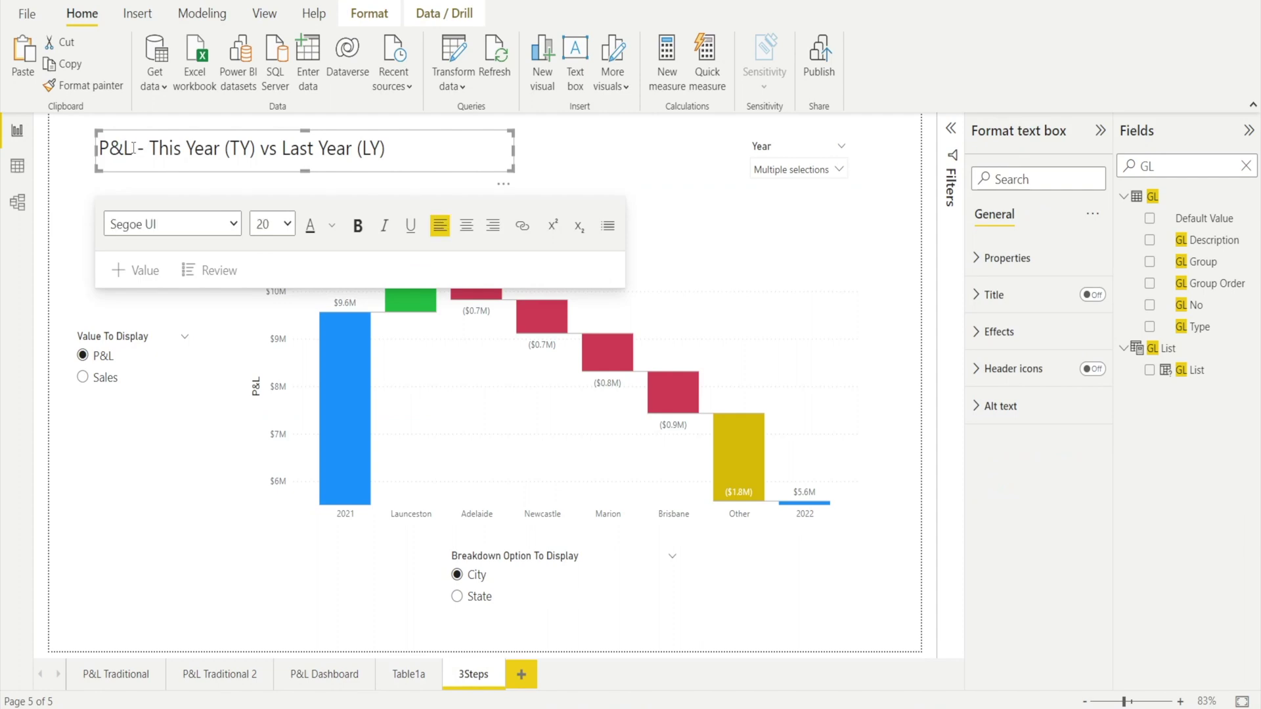
pyautogui.write('Waterfall Charts')
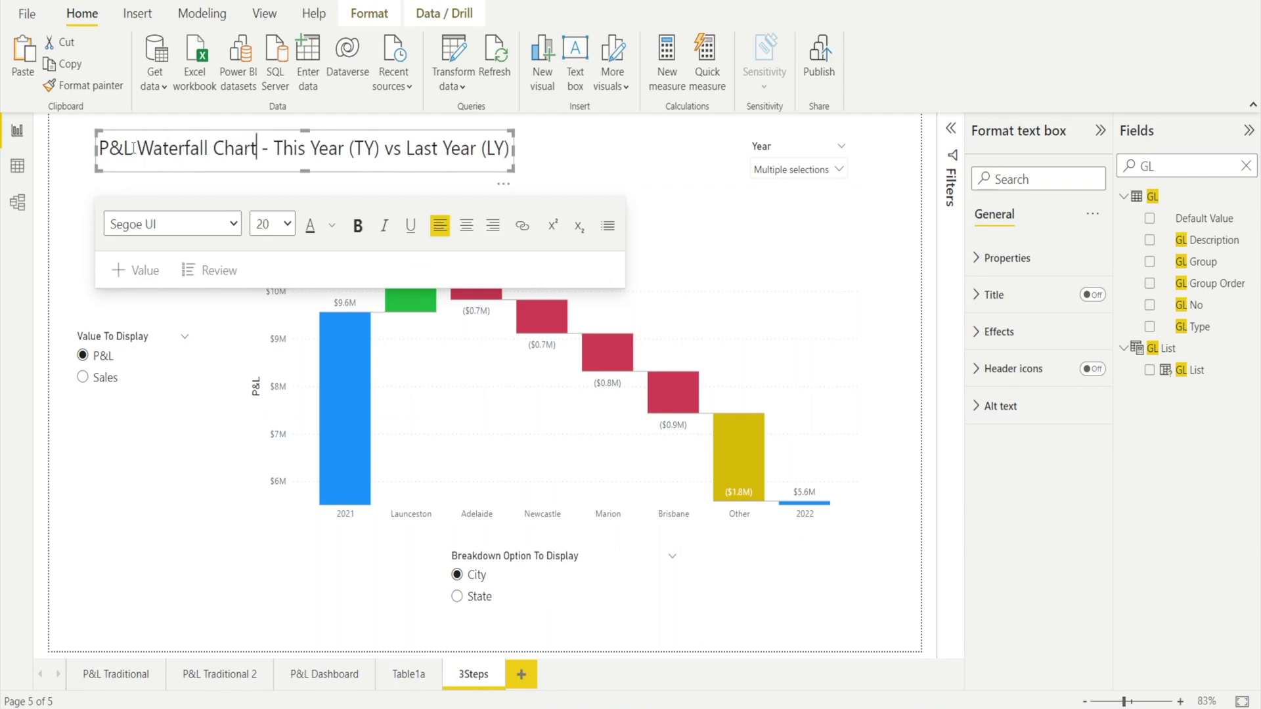
pyautogui.press('Delete')
pyautogui.press('Delete')
pyautogui.press('Delete')
pyautogui.press('Delete')
pyautogui.press('Delete')
pyautogui.press('Delete')
pyautogui.press('Delete')
pyautogui.press('Delete')
pyautogui.press('Delete')
pyautogui.press('Delete')
pyautogui.press('Delete')
pyautogui.press('Delete')
pyautogui.press('Delete')
pyautogui.press('Delete')
pyautogui.press('Delete')
pyautogui.press('Delete')
pyautogui.press('Delete')
pyautogui.press('Delete')
pyautogui.press('Delete')
pyautogui.press('Delete')
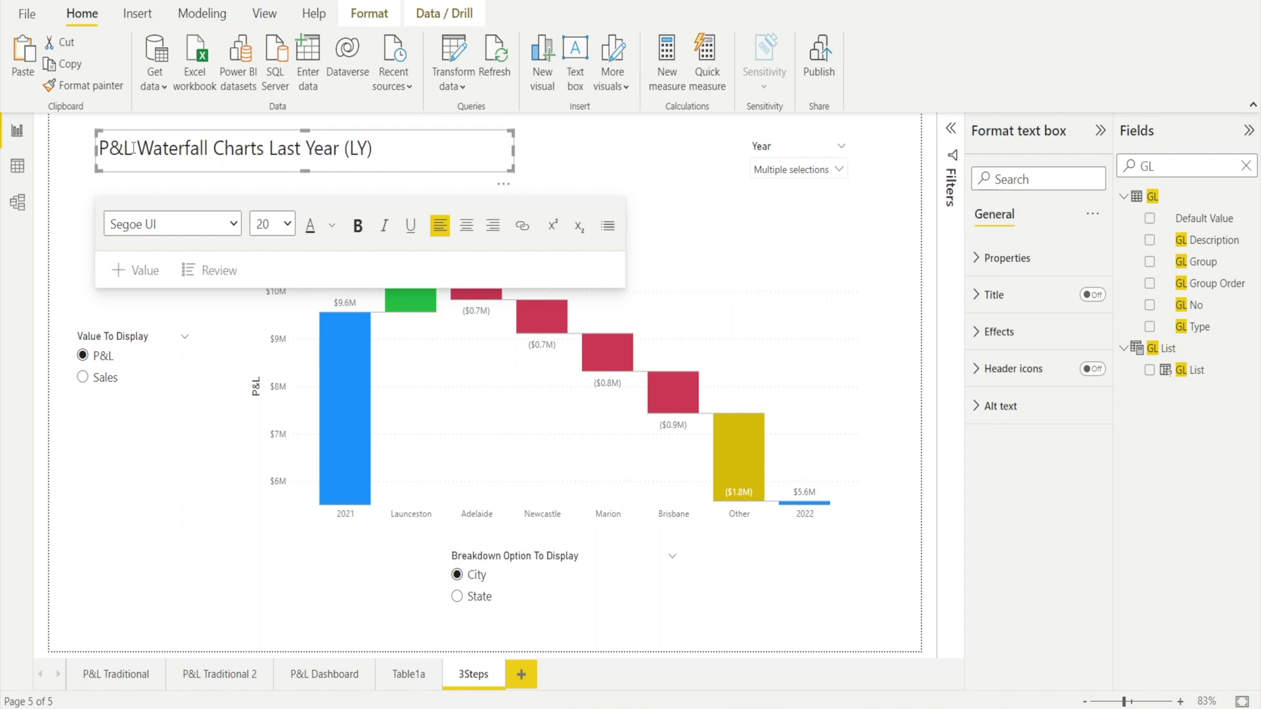
pyautogui.press('Delete')
pyautogui.press('Delete')
pyautogui.press('Delete')
pyautogui.press('Delete')
pyautogui.press('Delete')
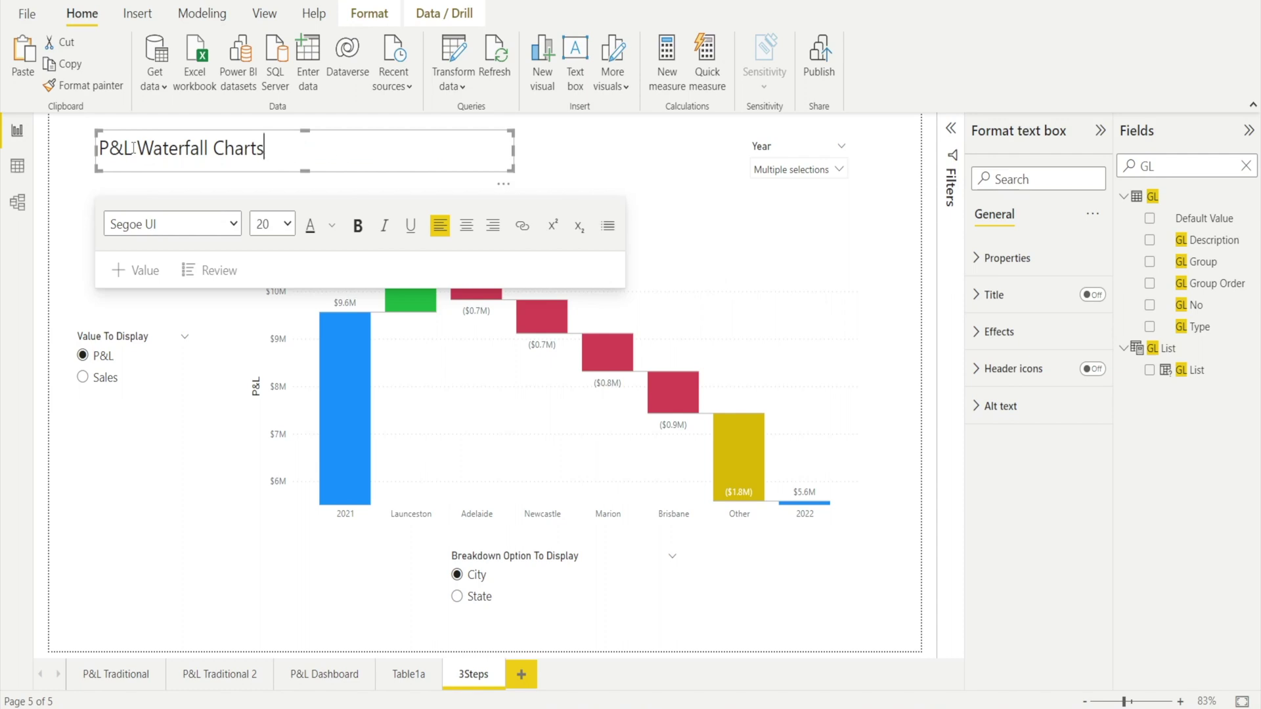
# - Extend the page title to read "P&L / Sales Waterfall Charts By City / State"
pyautogui.write('/ Sales')
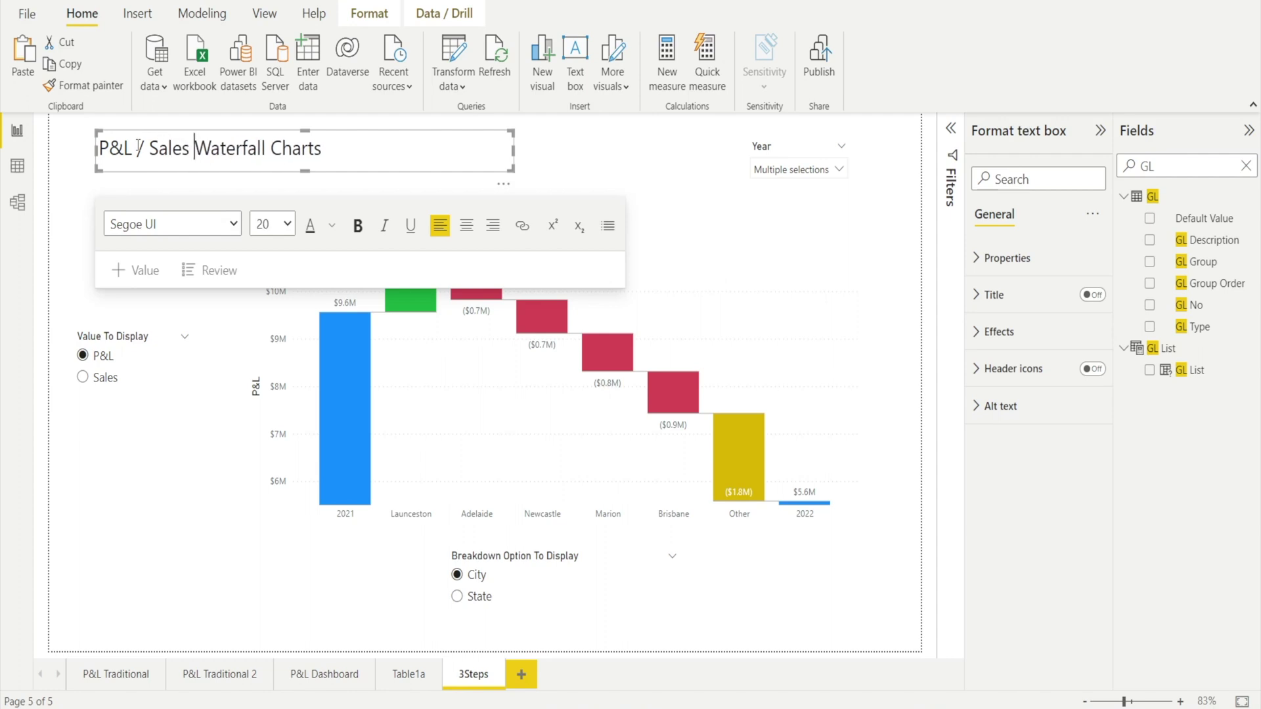
pyautogui.click(340, 142)
pyautogui.write('By City / State')
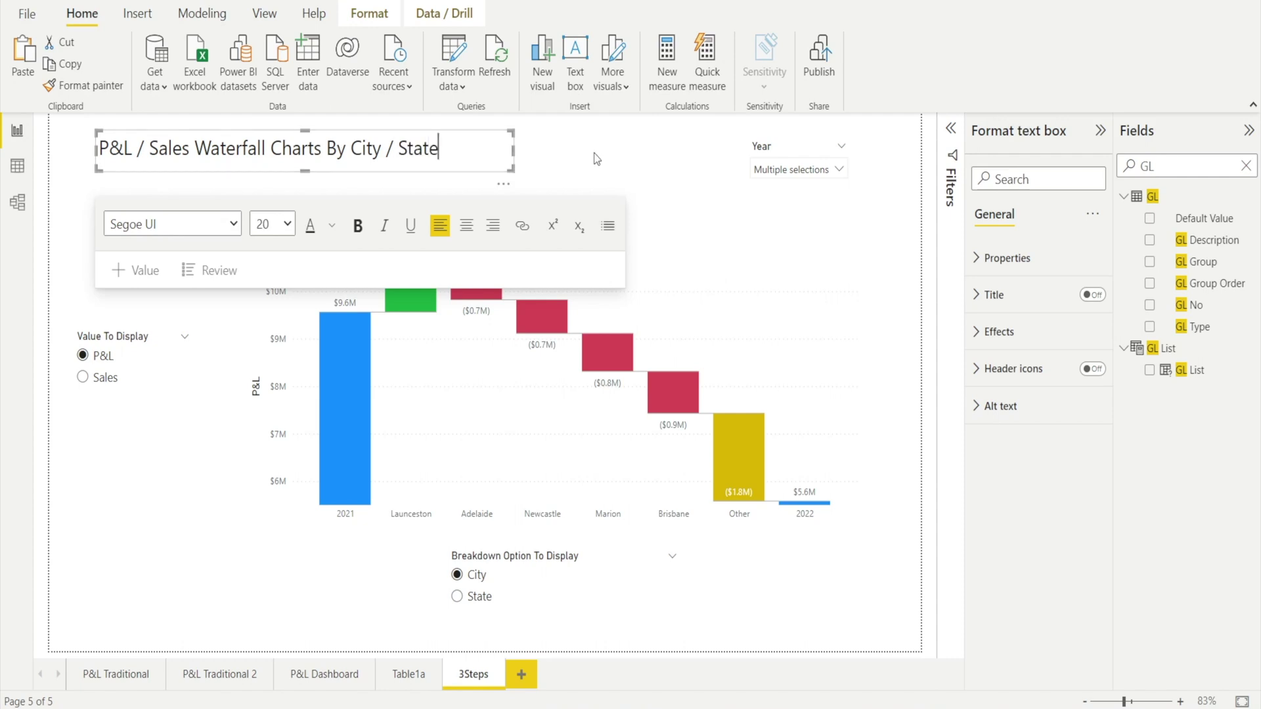
pyautogui.click(733, 248)
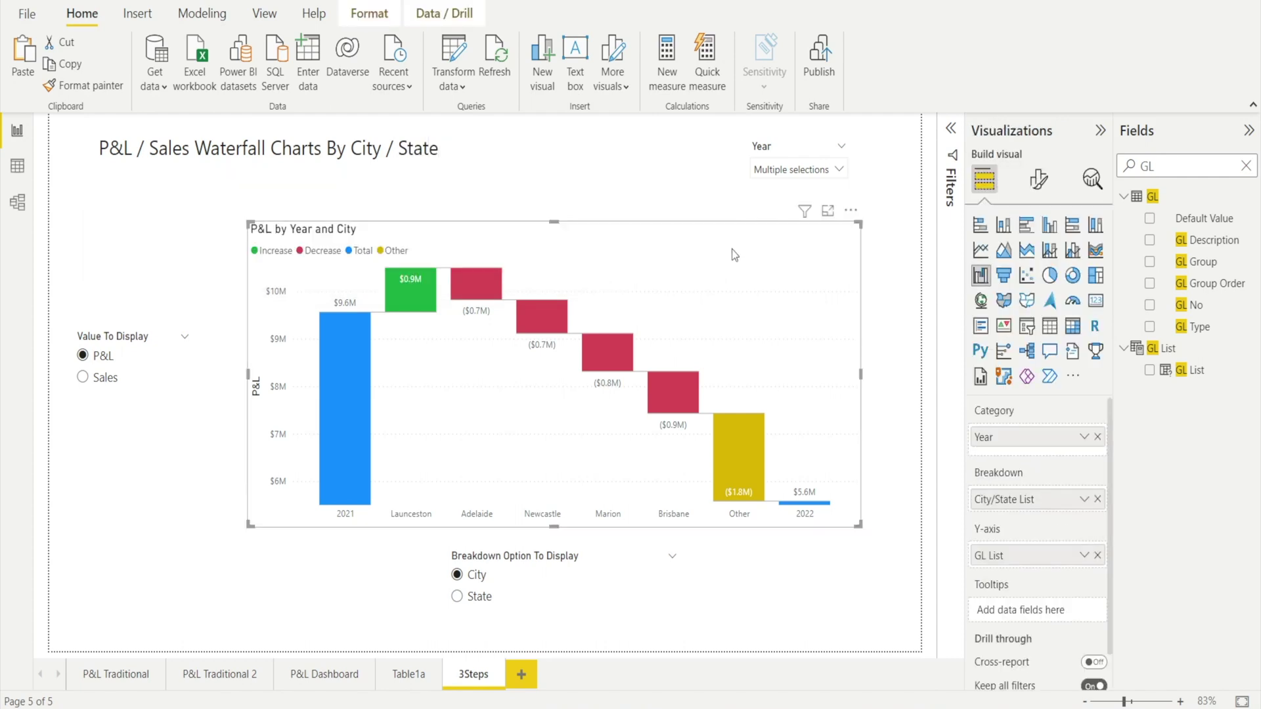
pyautogui.click(773, 624)
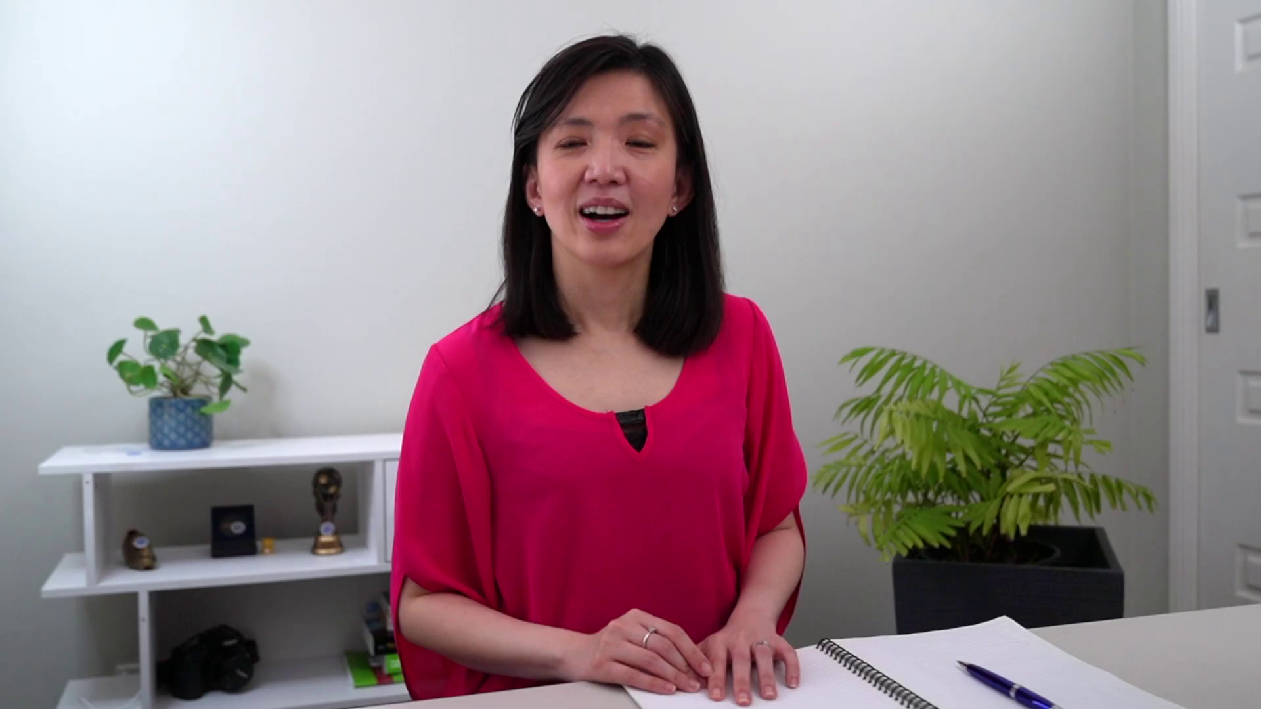